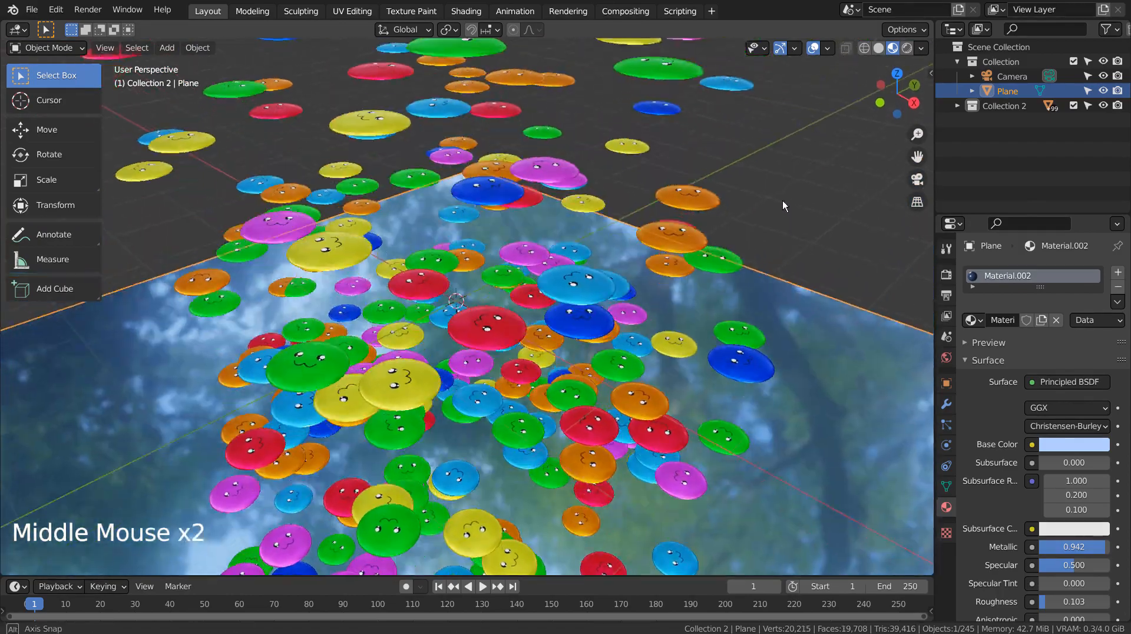
Step: Look over the finished button scene through the camera, and hide the Plane object and Collection 2 in the viewport
scroll(740, 306, down, 5)
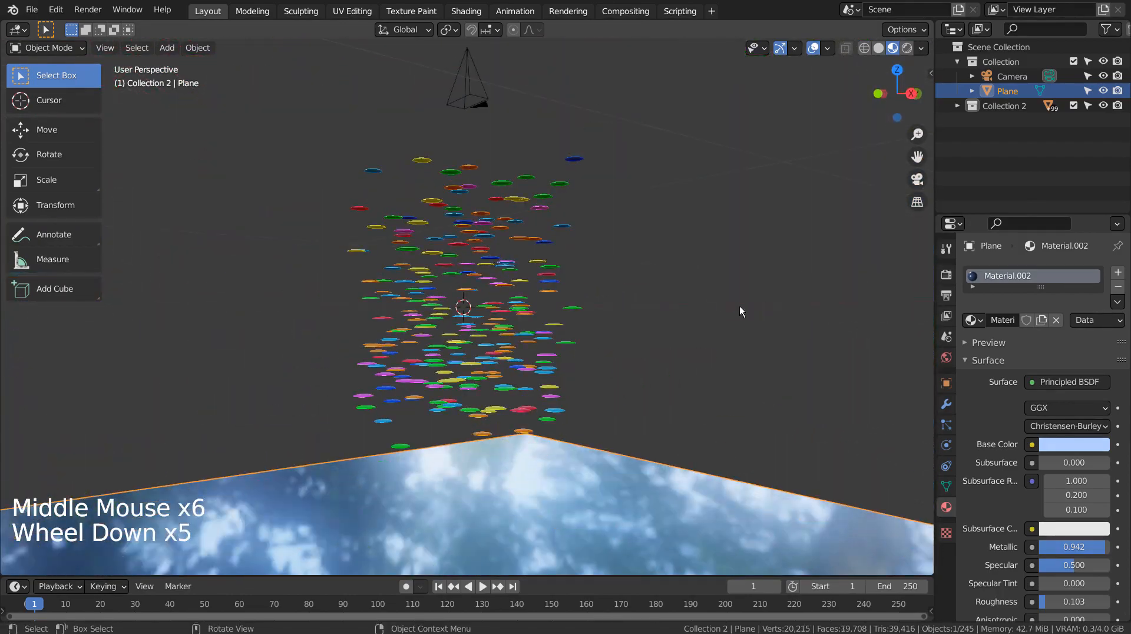
middle_drag(739, 305, 737, 421)
middle_click(737, 421)
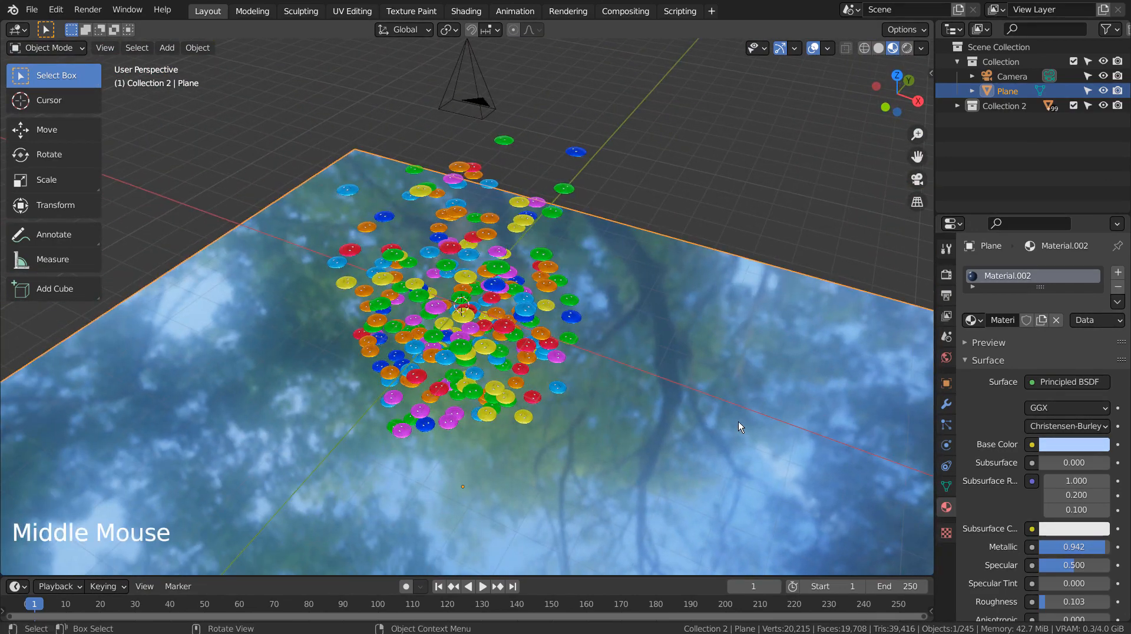
key(KP_0)
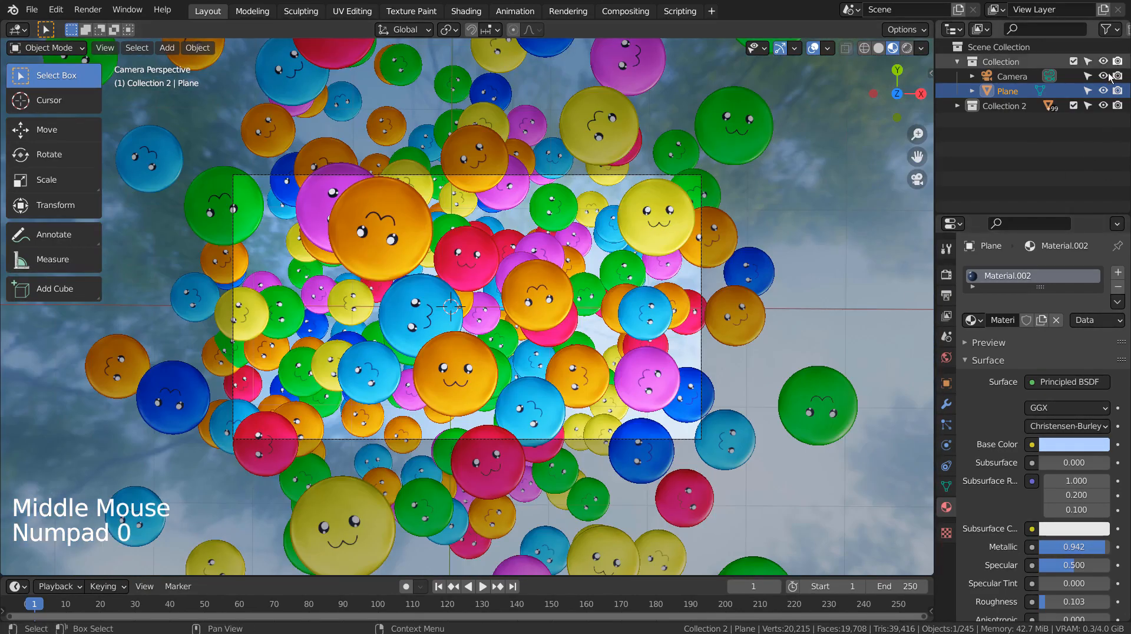
click(1103, 91)
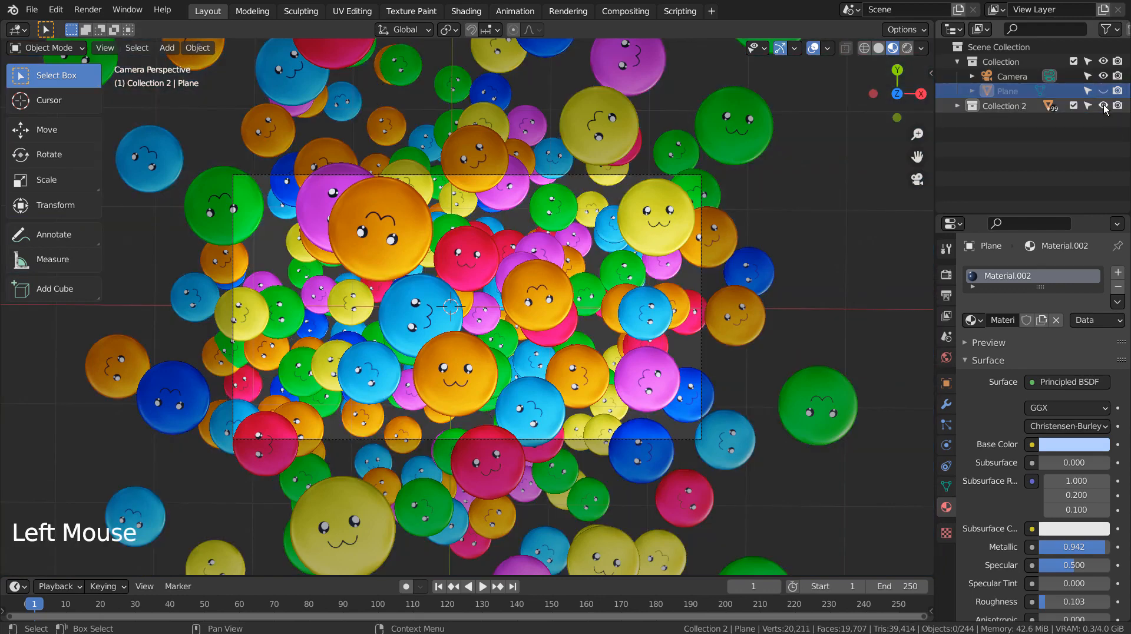
click(1103, 106)
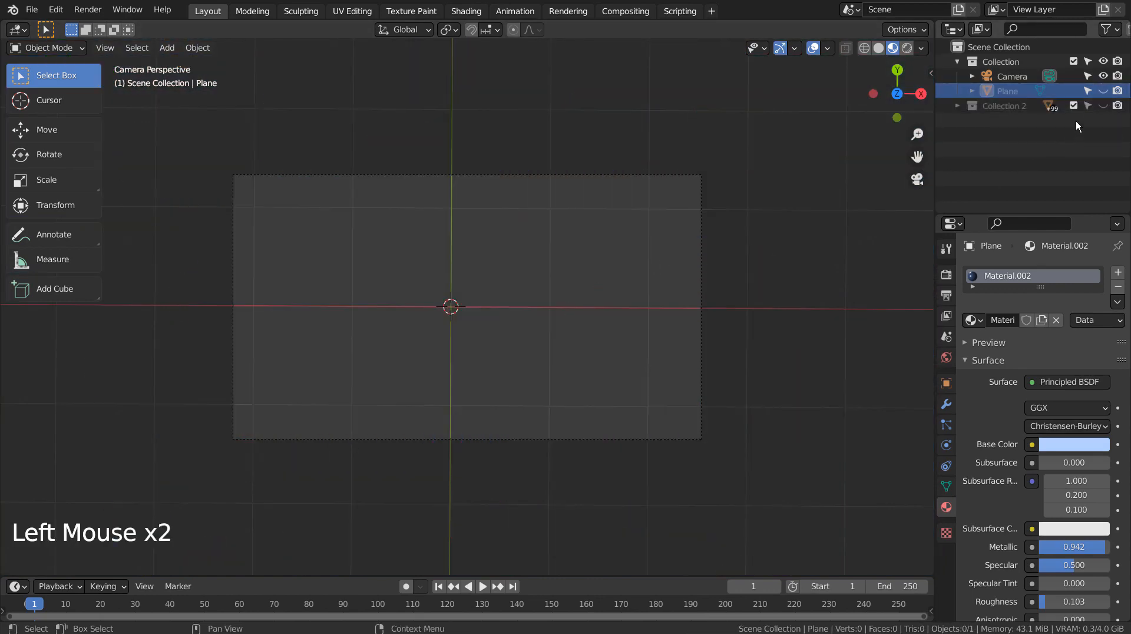
Step: Add a UV sphere with 32 segments, 16 rings and a 1 m radius at the world origin
key(shift+a)
mouse_move(377, 331)
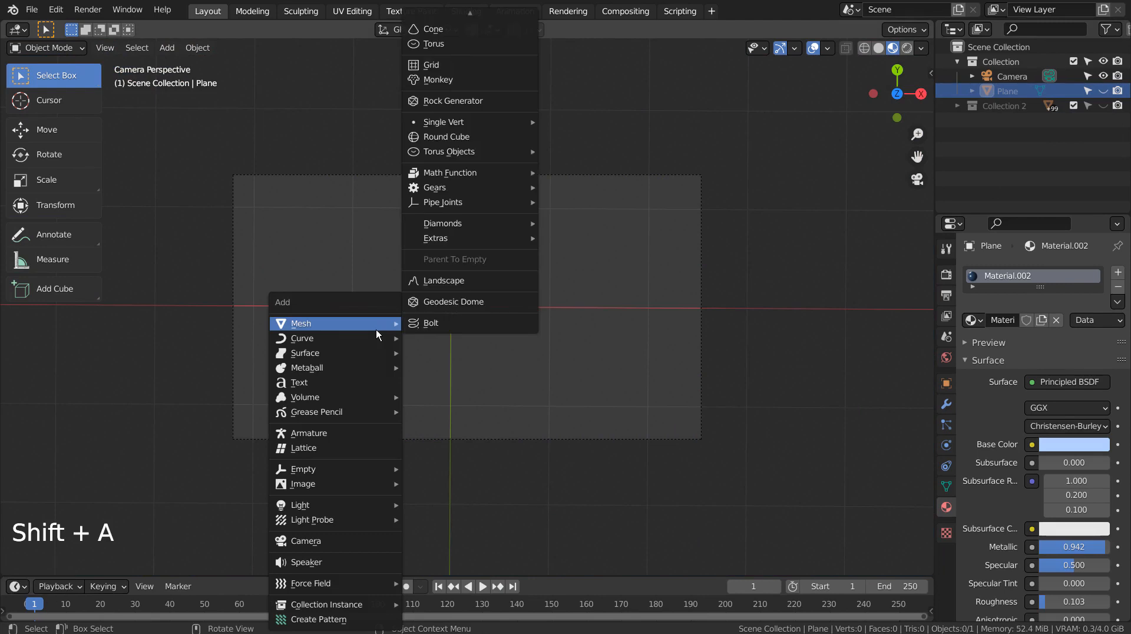
scroll(448, 54, up, 5)
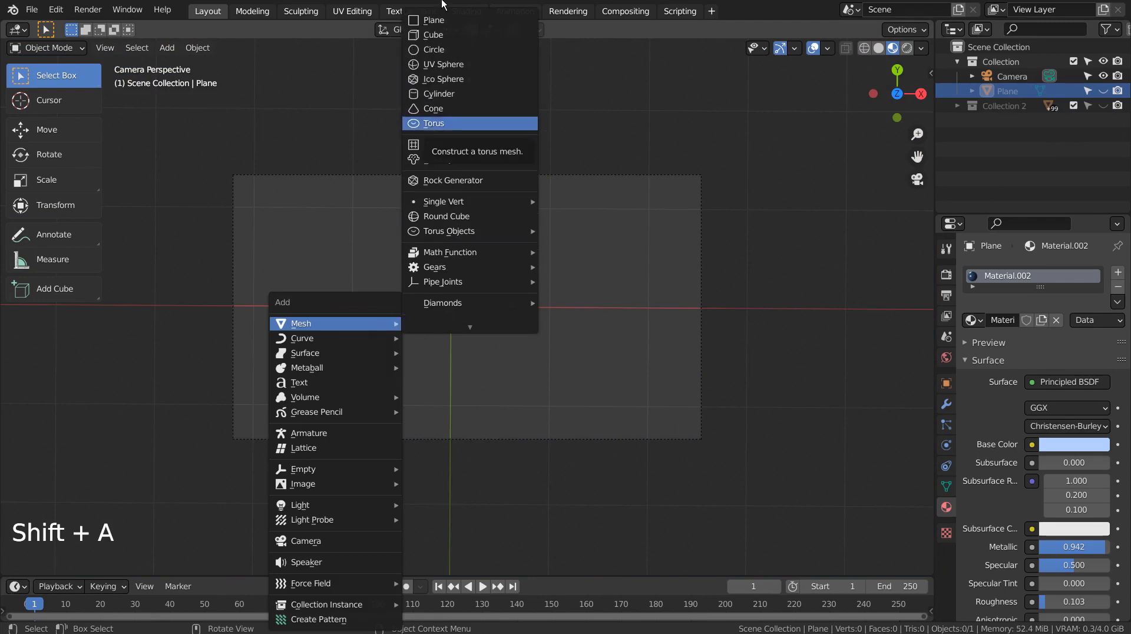
click(451, 66)
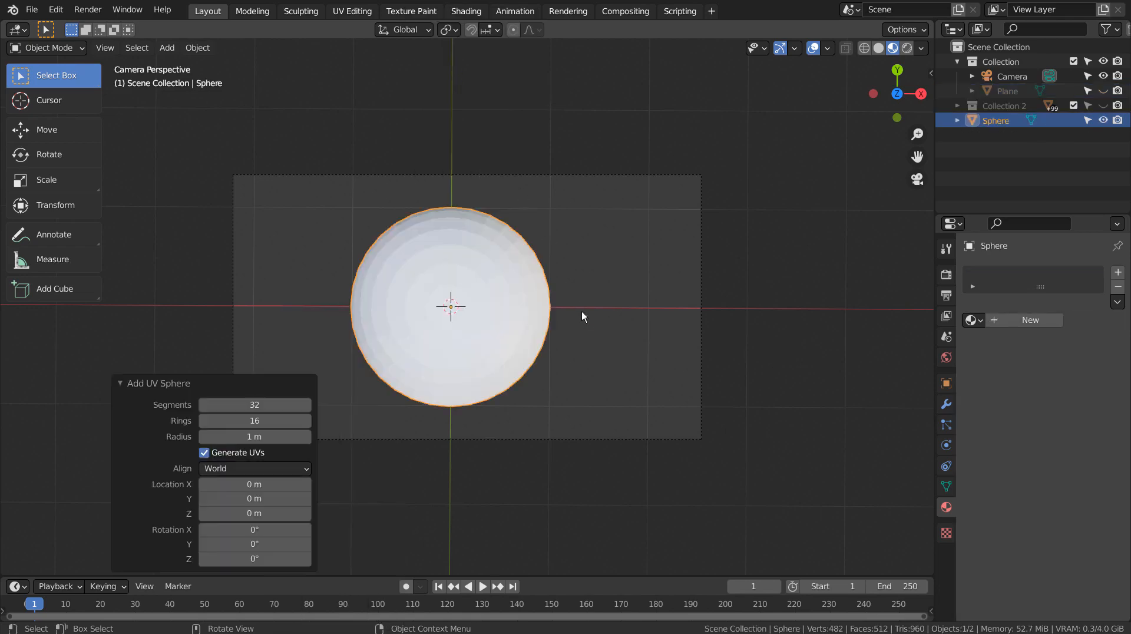
Step: Open the sphere's mesh for editing in a front wireframe view, with face selection active and nothing selected
key(KP_1)
scroll(582, 312, up, 7)
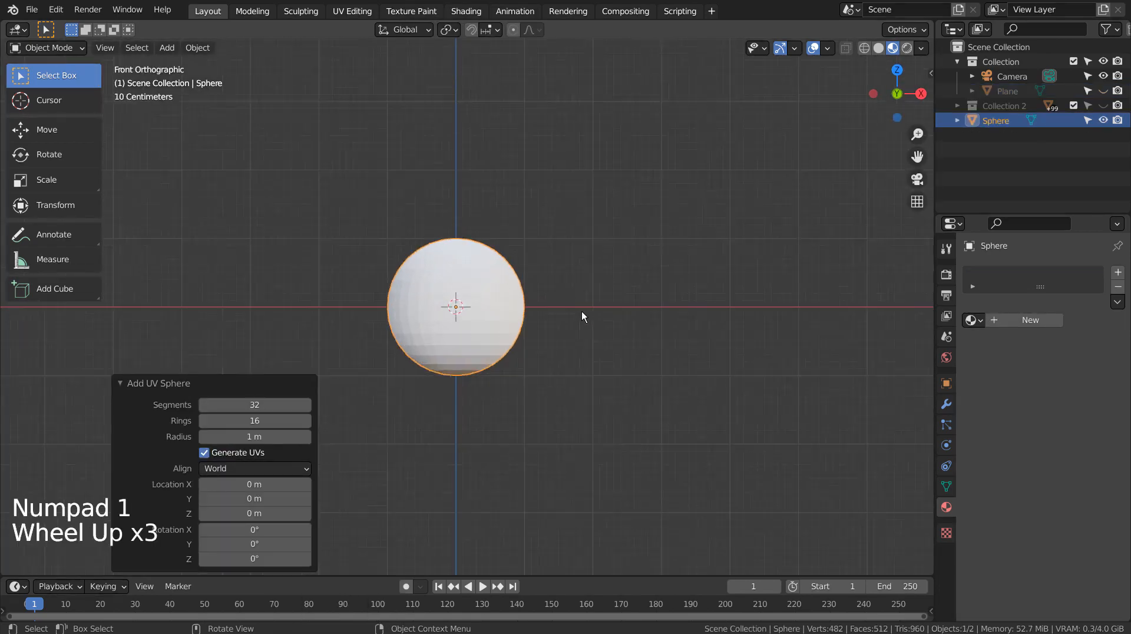
key(shift+z)
shift+middle_drag(528, 342, 616, 378)
key(Tab)
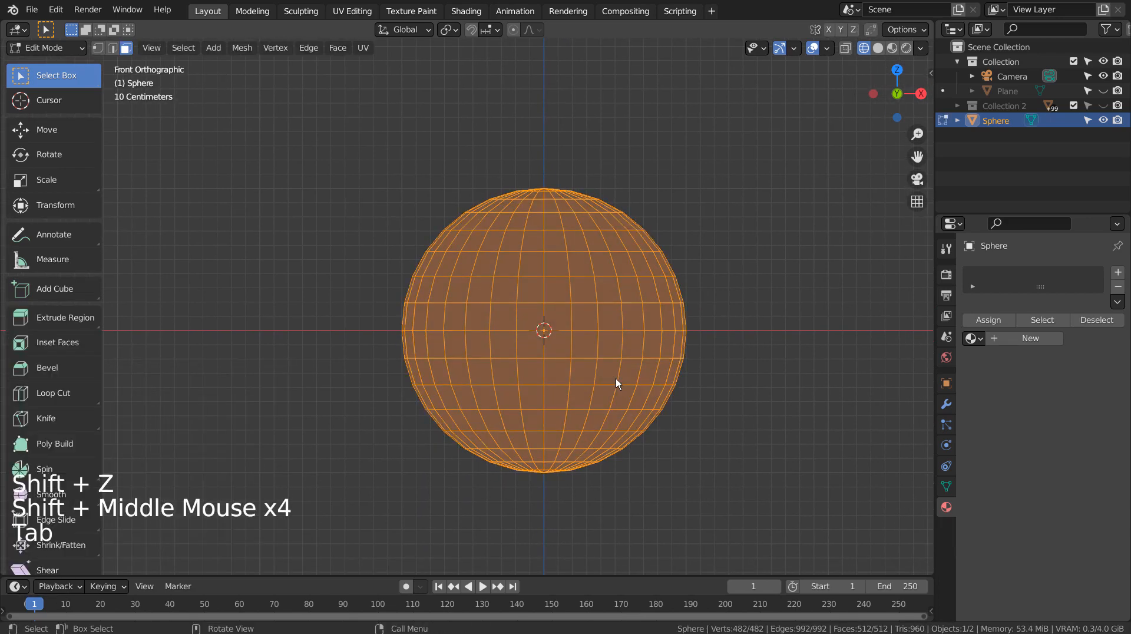
key(3)
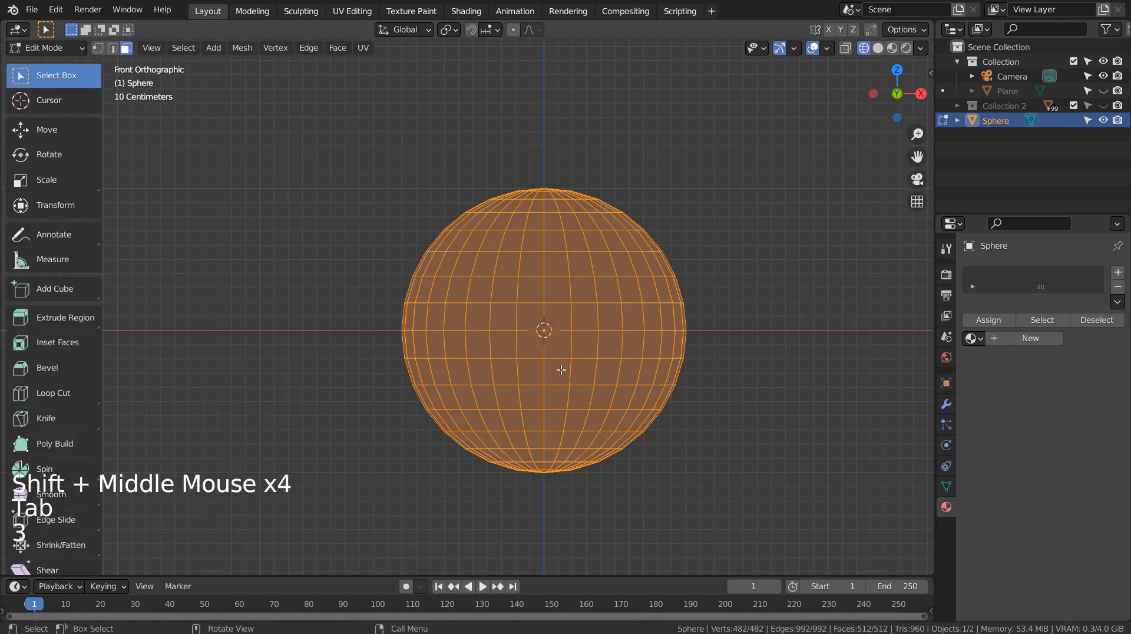
click(732, 454)
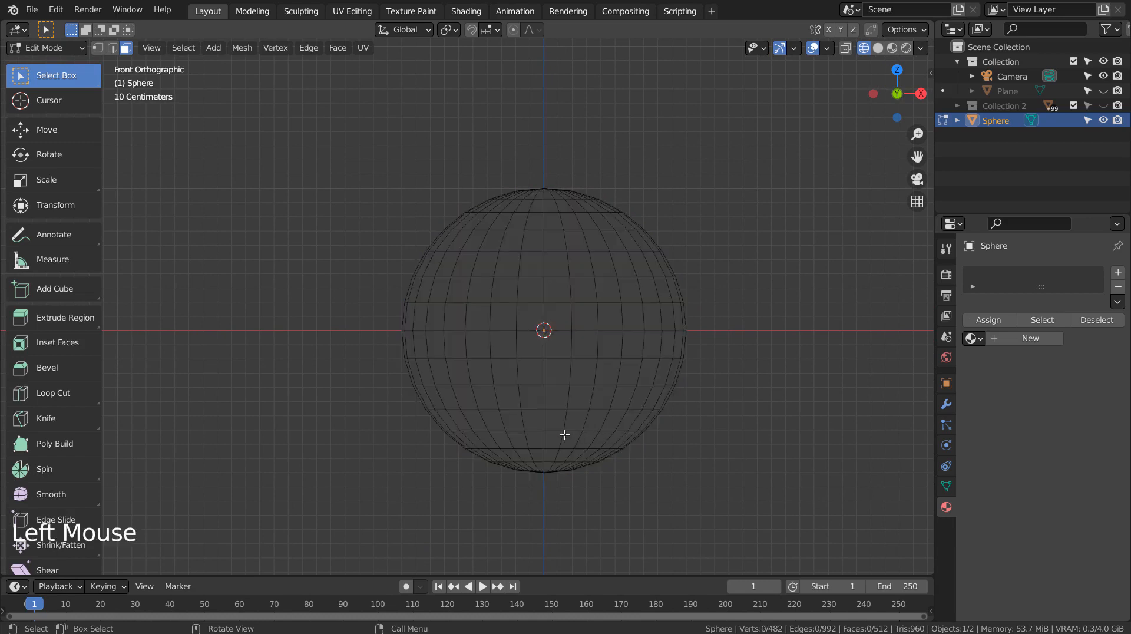
Step: Try to box-select the sphere's lower half by its vertices and check the selection
key(3)
key(b)
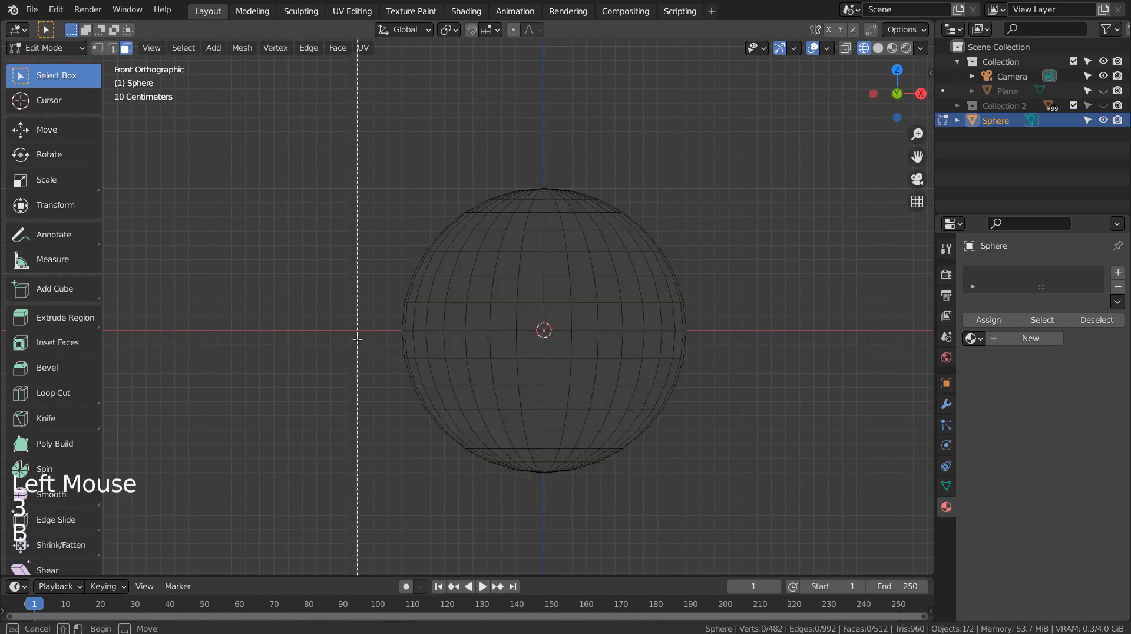
key(Escape)
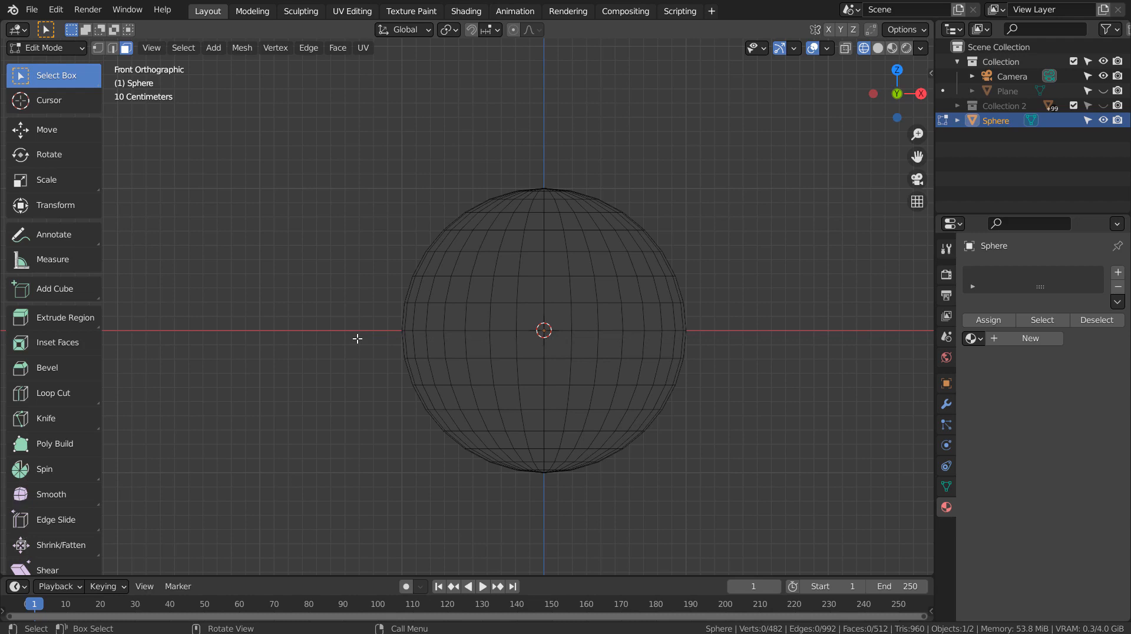
key(1)
key(b)
drag(357, 338, 746, 544)
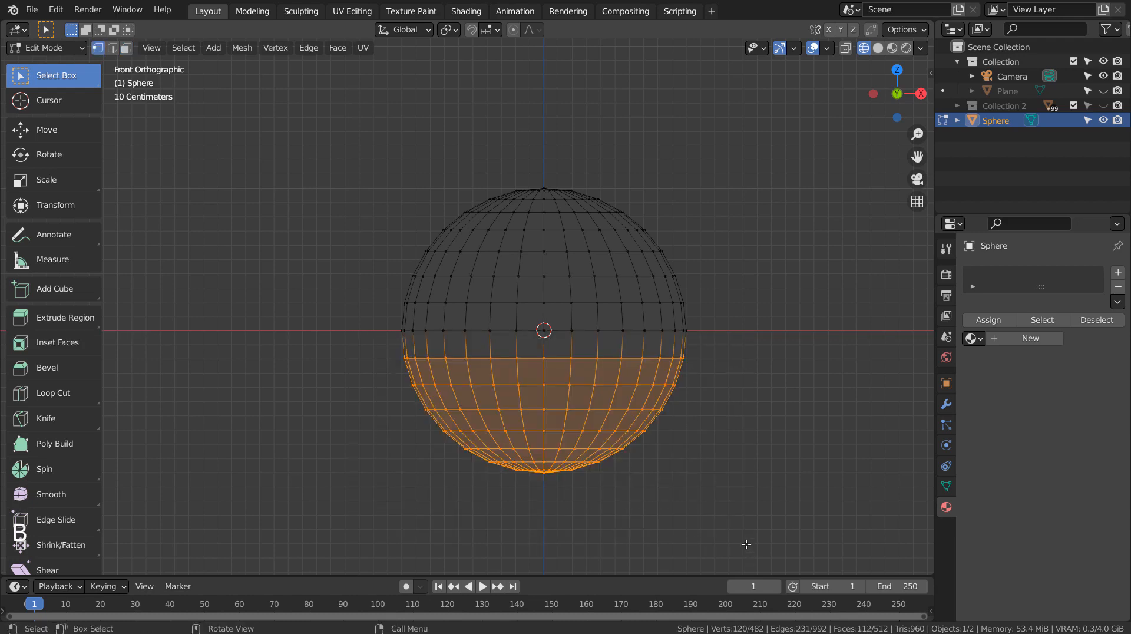
middle_drag(733, 449, 609, 434)
scroll(611, 437, up, 2)
key(KP_1)
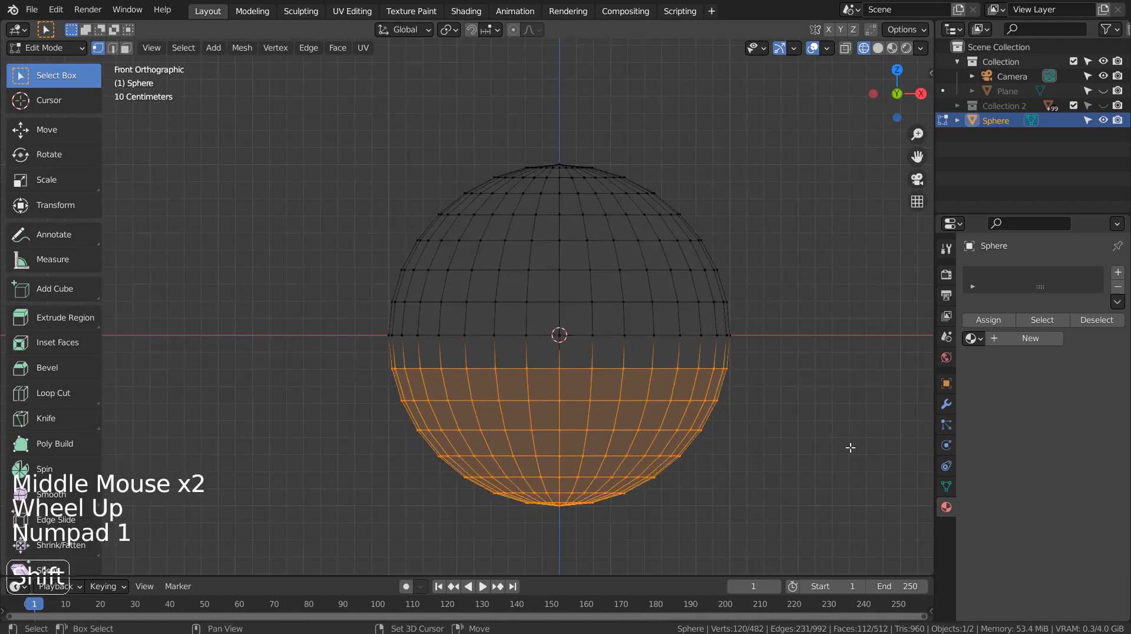
key(shift+z)
key(Tab)
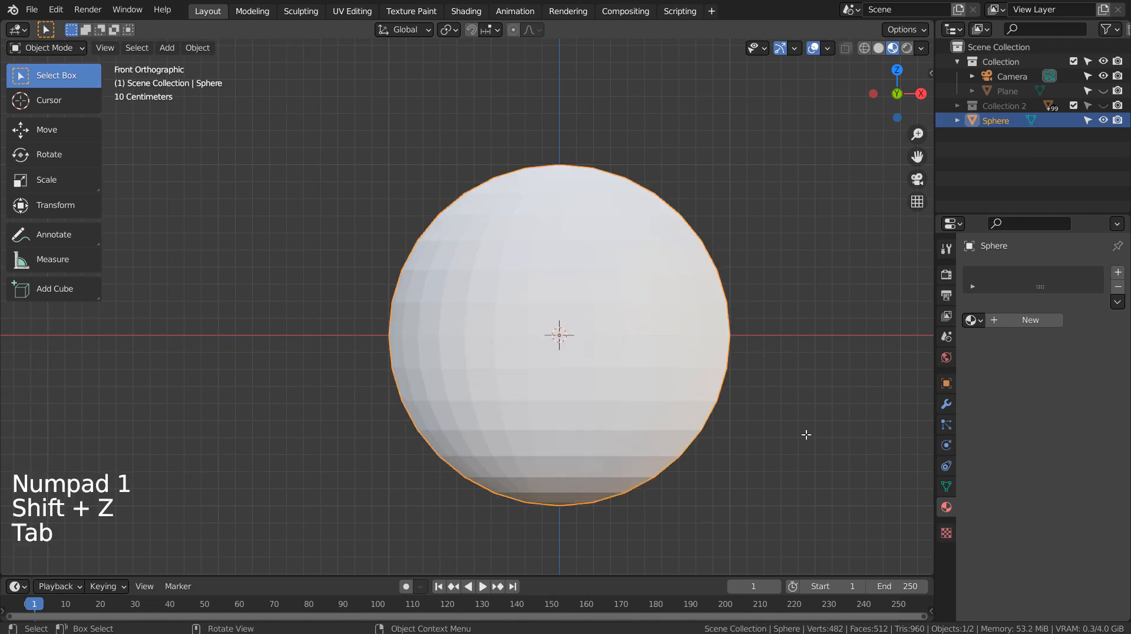
key(shift+z)
key(Tab)
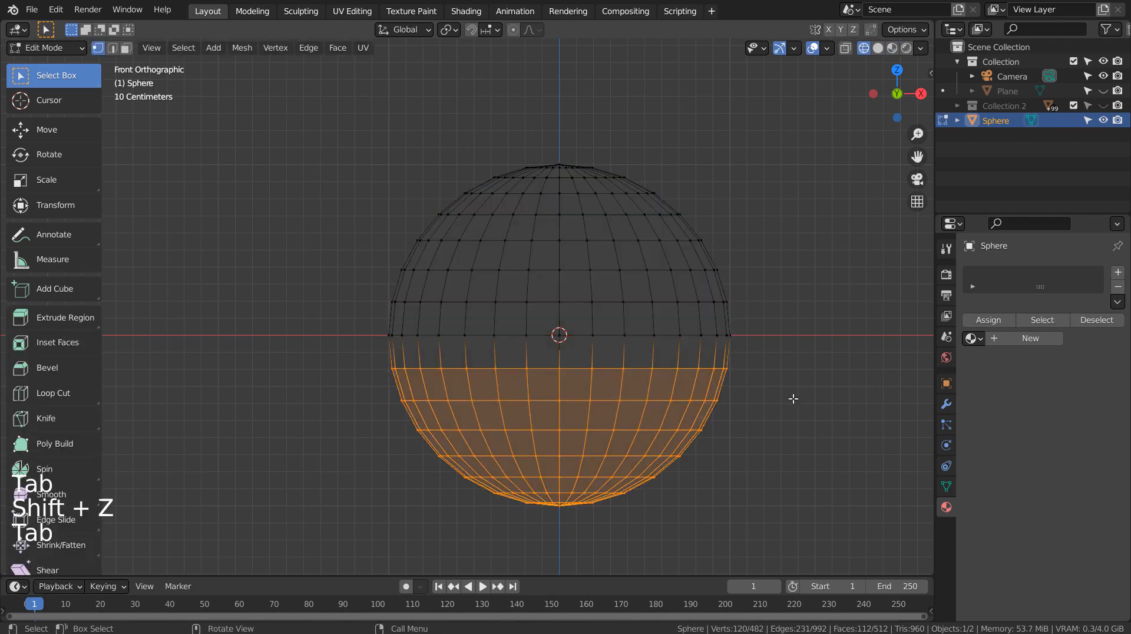
Step: Enable X-ray, delete all faces in the sphere's lower half and return to object mode
click(845, 48)
click(827, 401)
key(3)
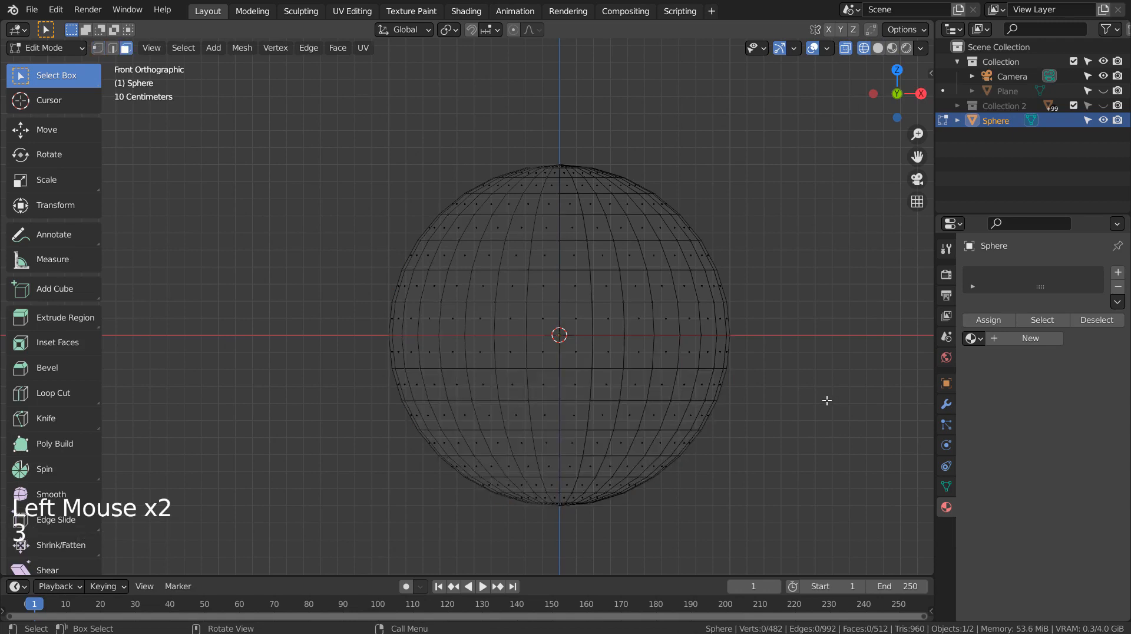
key(b)
drag(357, 346, 816, 529)
key(x)
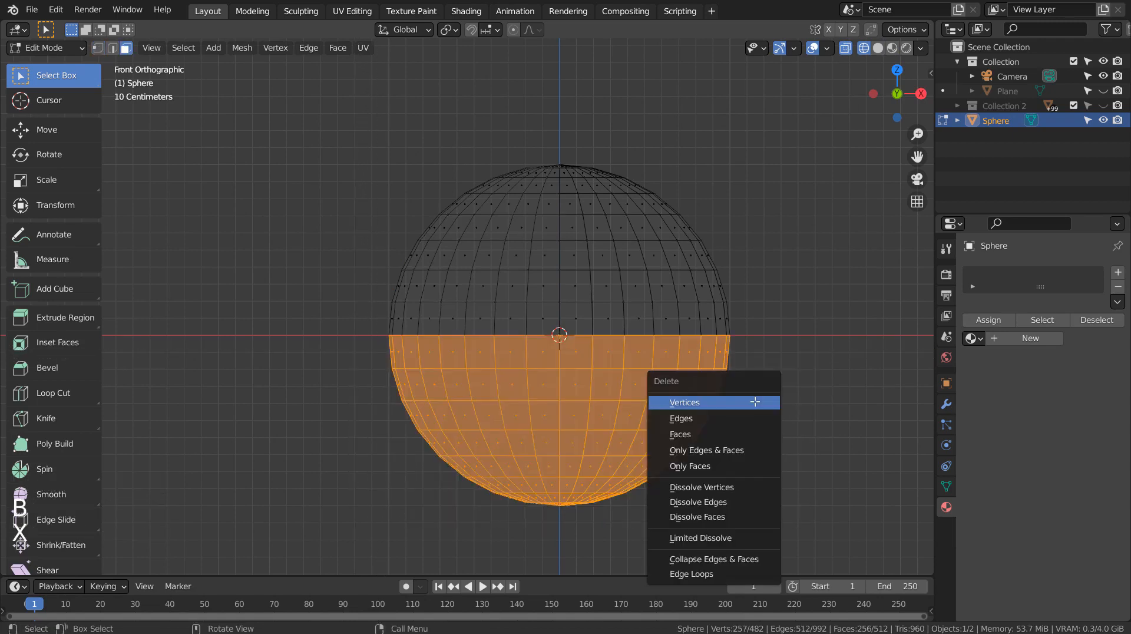
click(734, 431)
key(Tab)
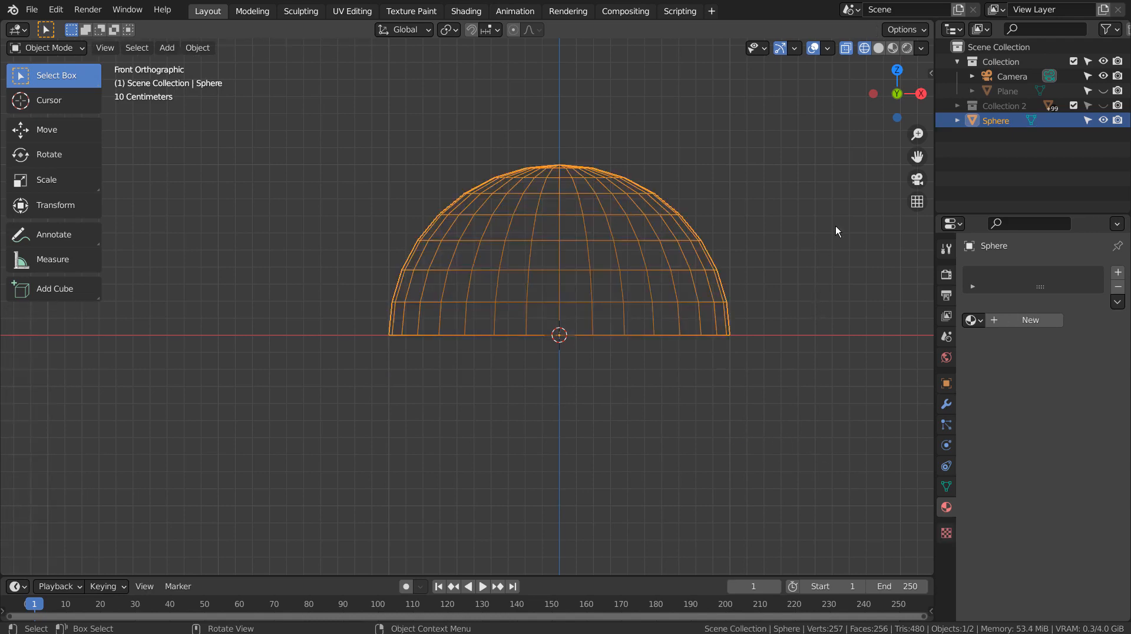
Step: Flatten the half sphere along Z to about a fifth of its height and display it with material shading
key(s)
key(z)
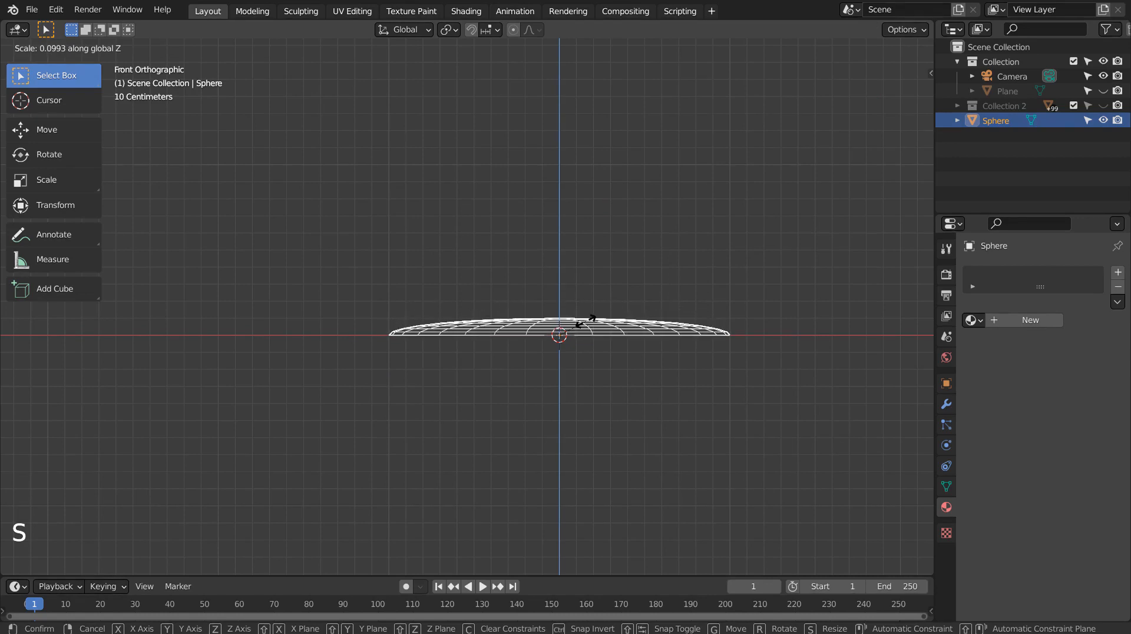
click(629, 311)
middle_drag(687, 381, 681, 484)
middle_click(681, 485)
key(Tab)
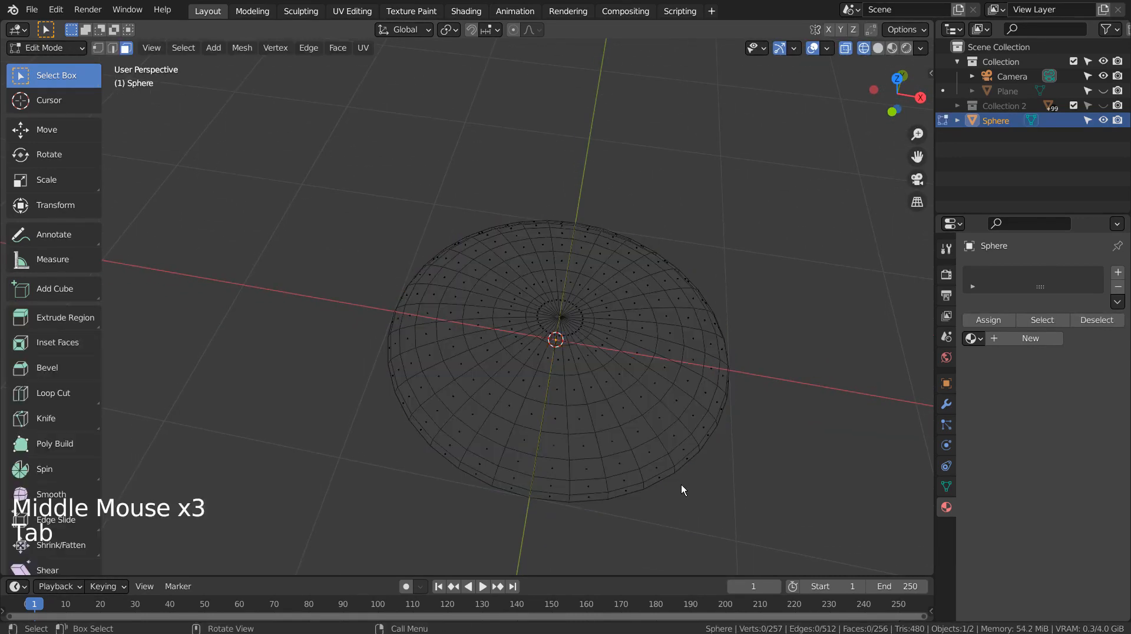
key(shift+z)
key(Tab)
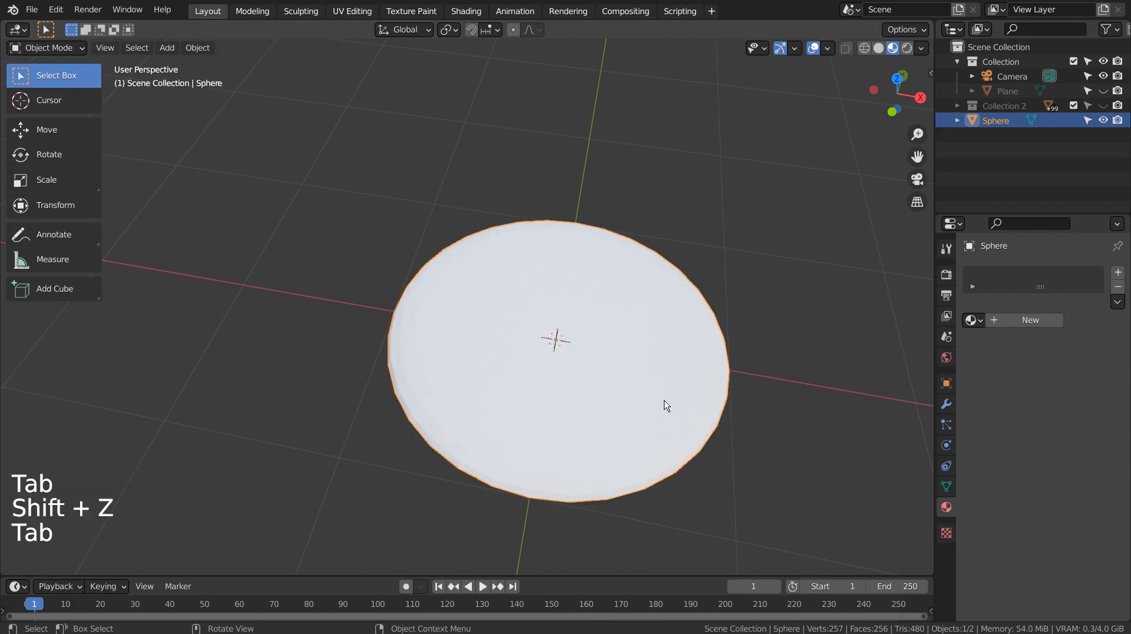
Step: Smooth the flattened dome with a Subdivision modifier at viewport and render level 3 plus smooth shading
key(ctrl+3)
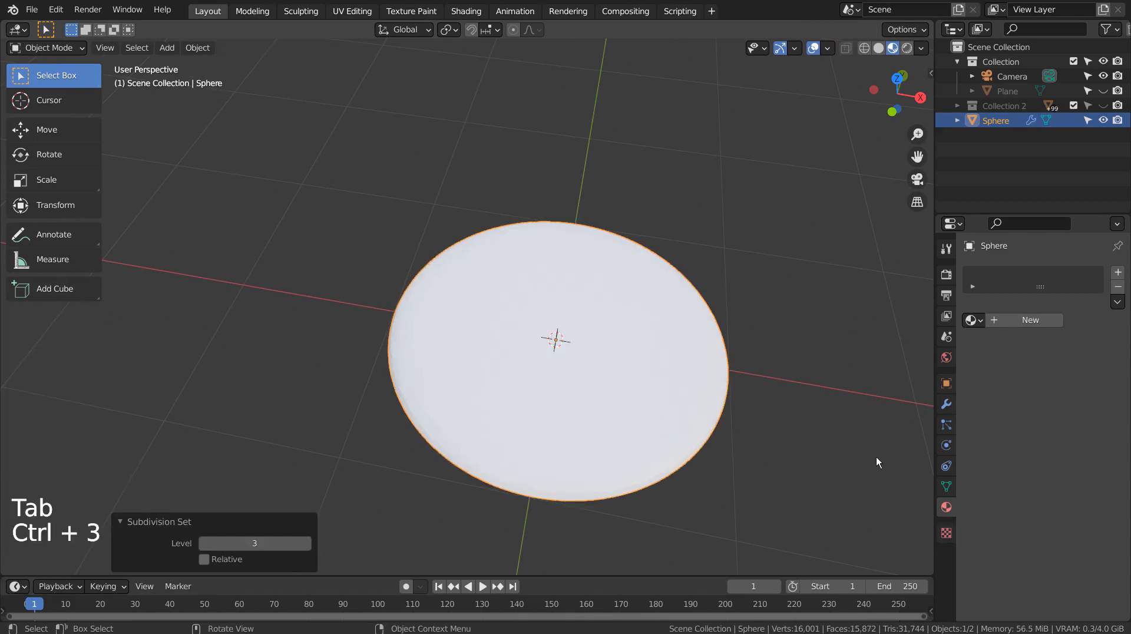
click(946, 404)
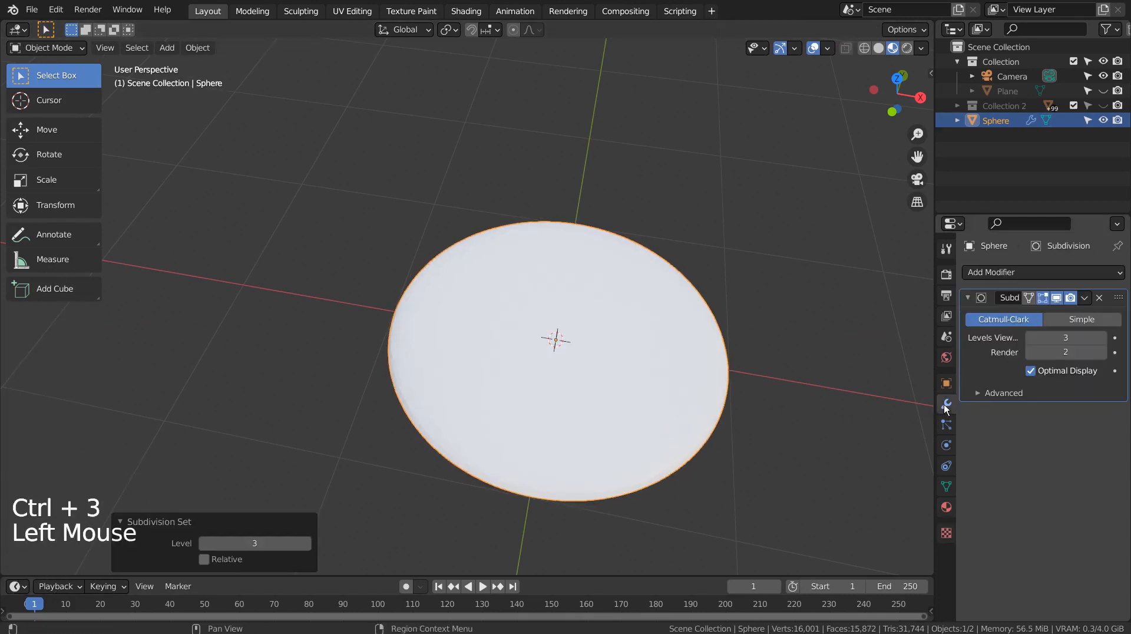
click(1103, 352)
right_click(614, 346)
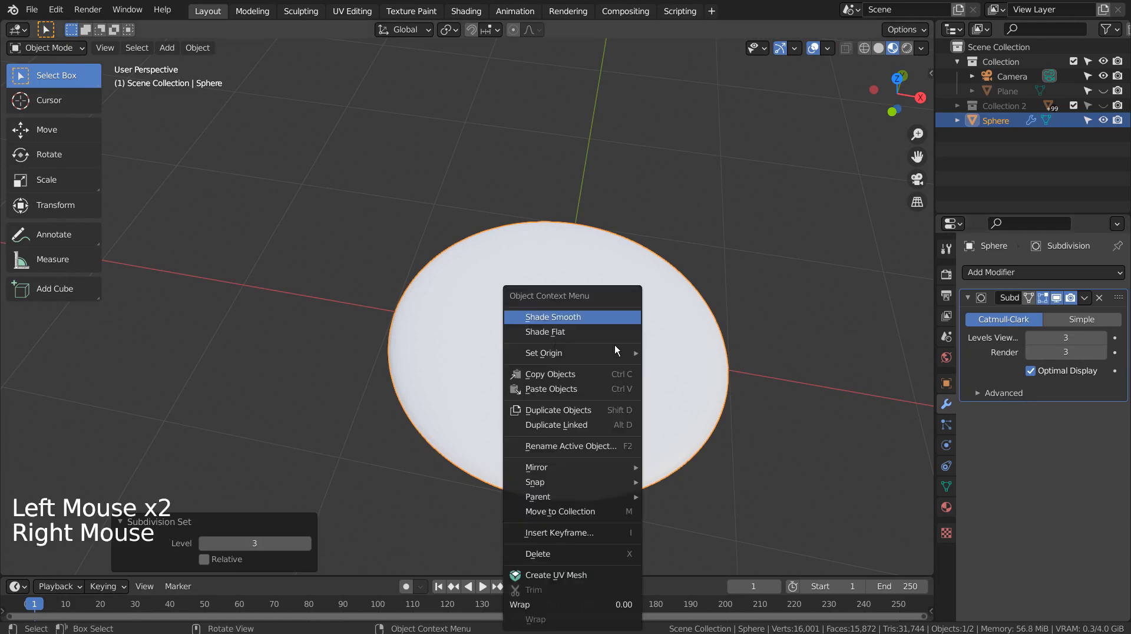
click(573, 318)
click(779, 333)
Step: View the dome from directly above and hide the camera in the viewport
key(KP_1)
key(KP_7)
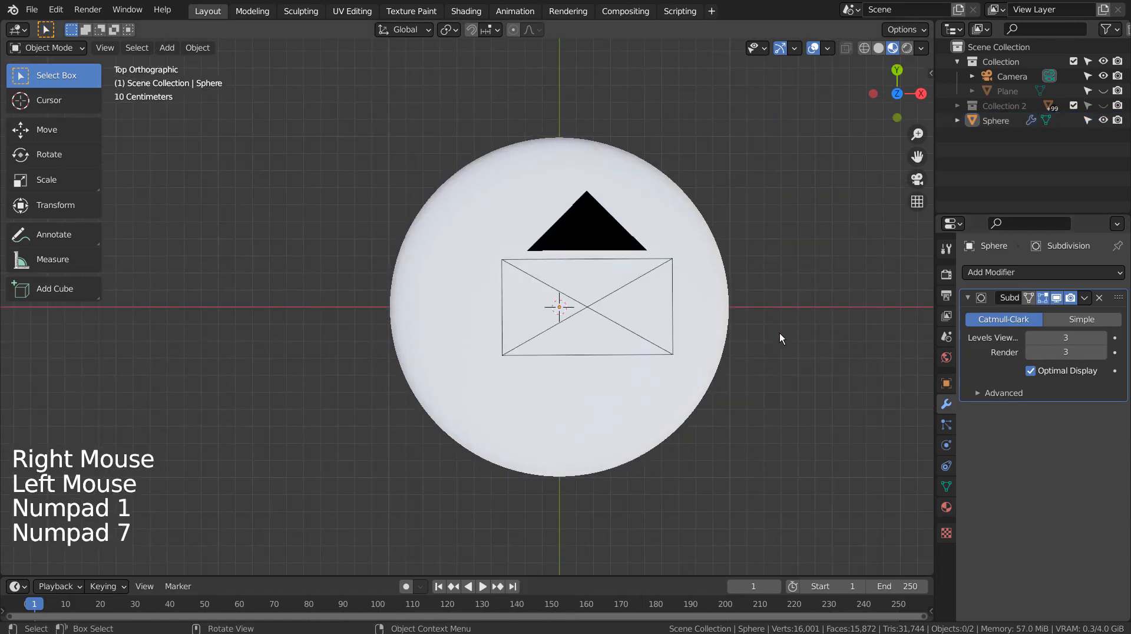
shift+middle_drag(780, 333, 686, 333)
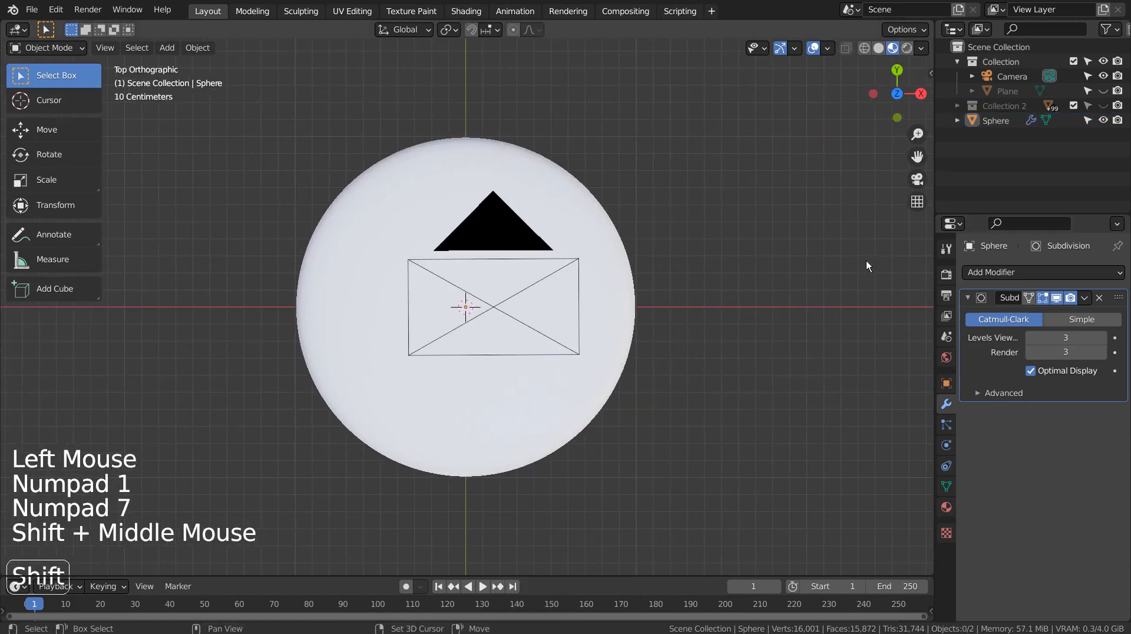
click(1102, 76)
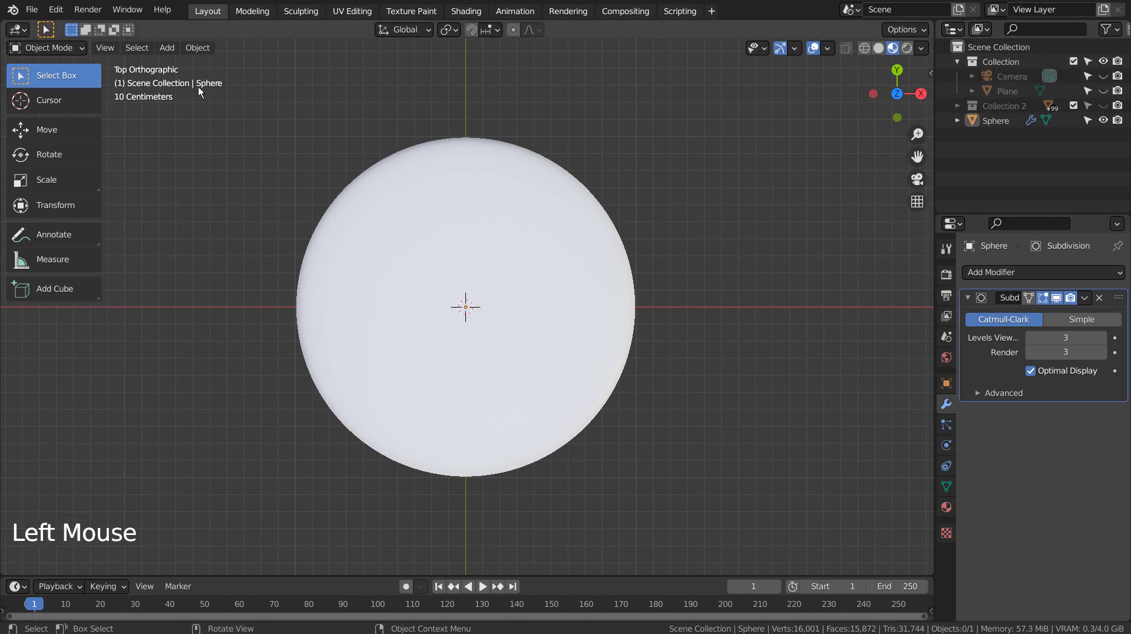
Step: Import Cute-Smiley-Face.png as an image plane with the Principled material setting
key(shift+a)
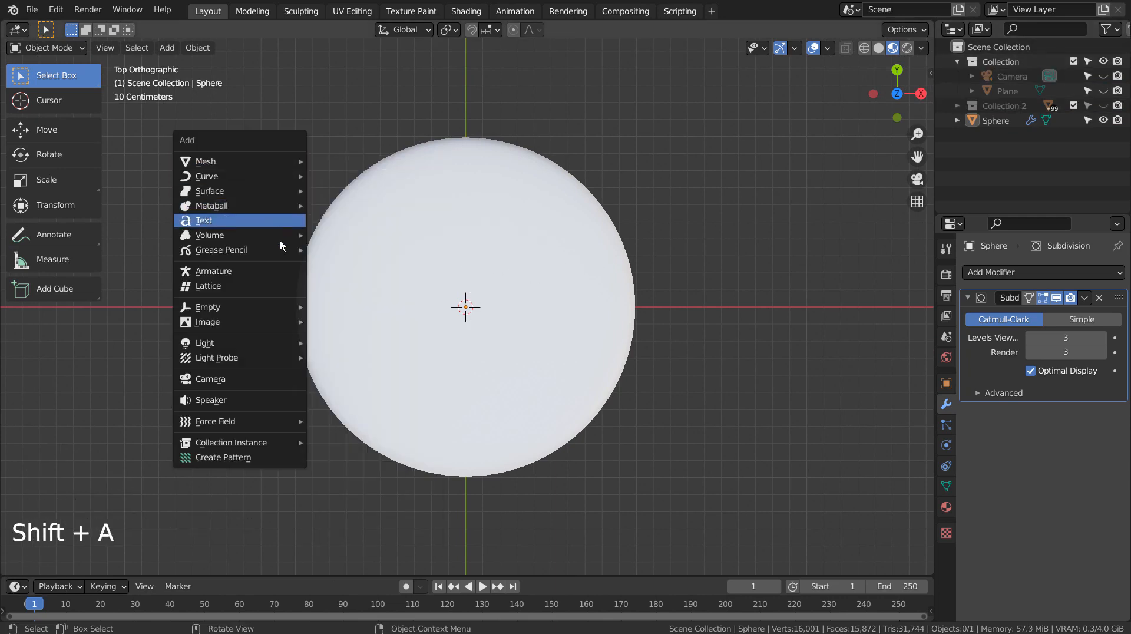
mouse_move(283, 330)
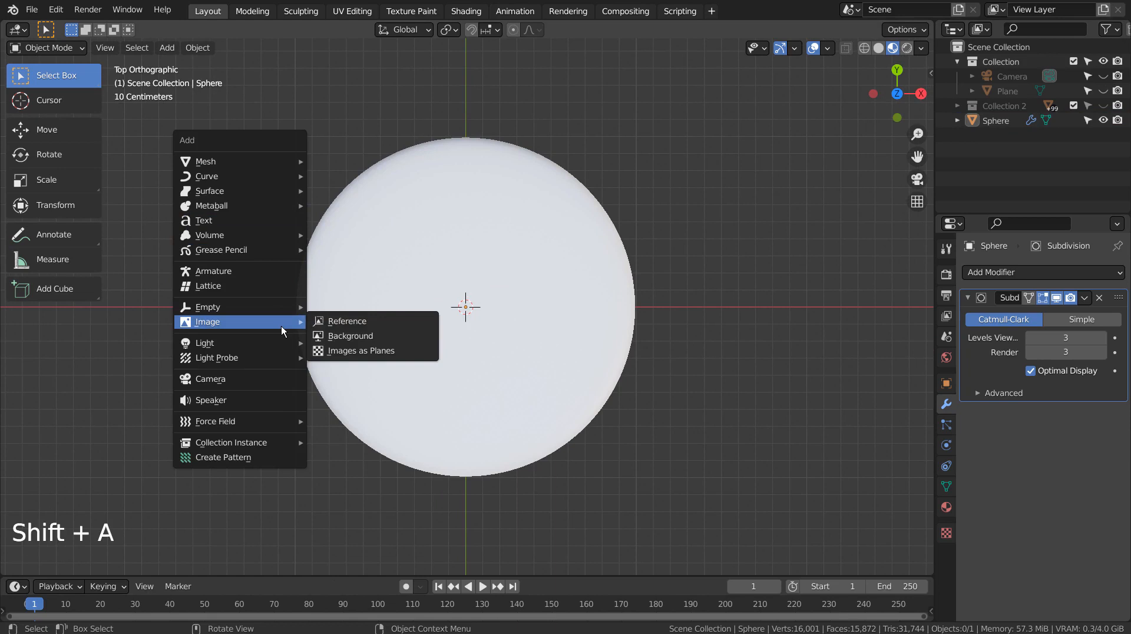
click(425, 348)
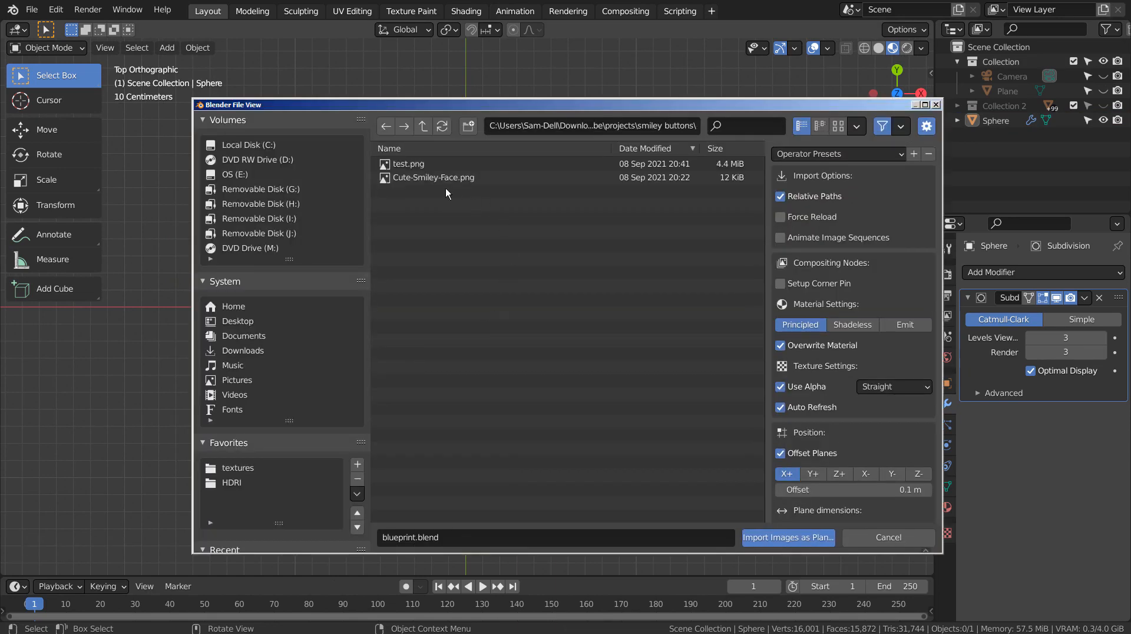
double_click(424, 177)
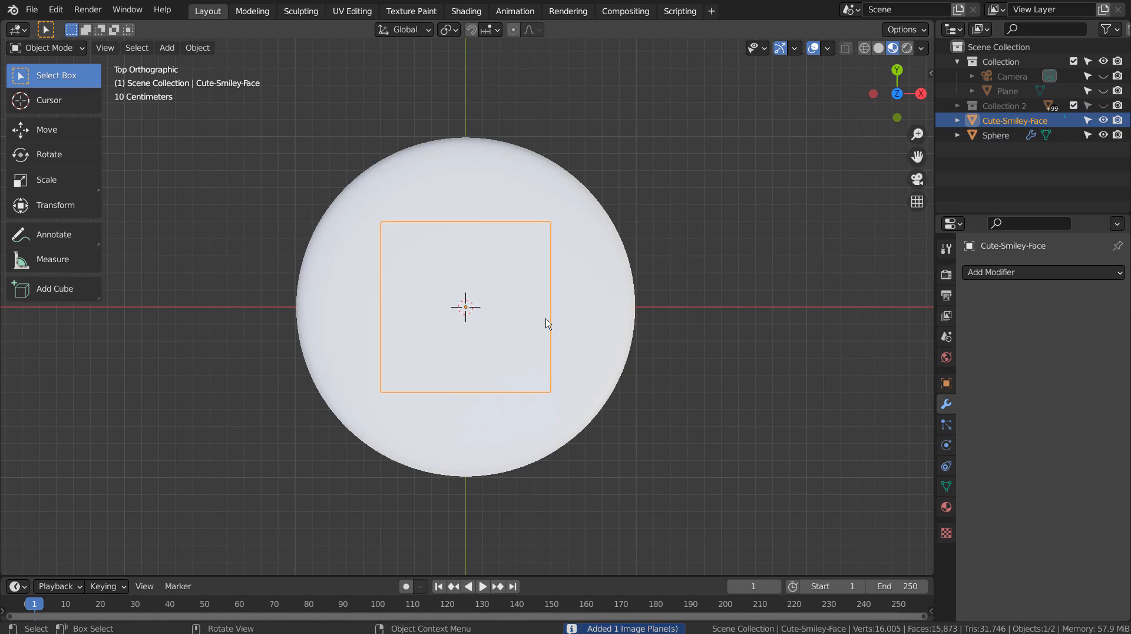
Step: Raise the smiley face plane about 0.25 m along Z so it sits just above the dome
key(KP_3)
key(g)
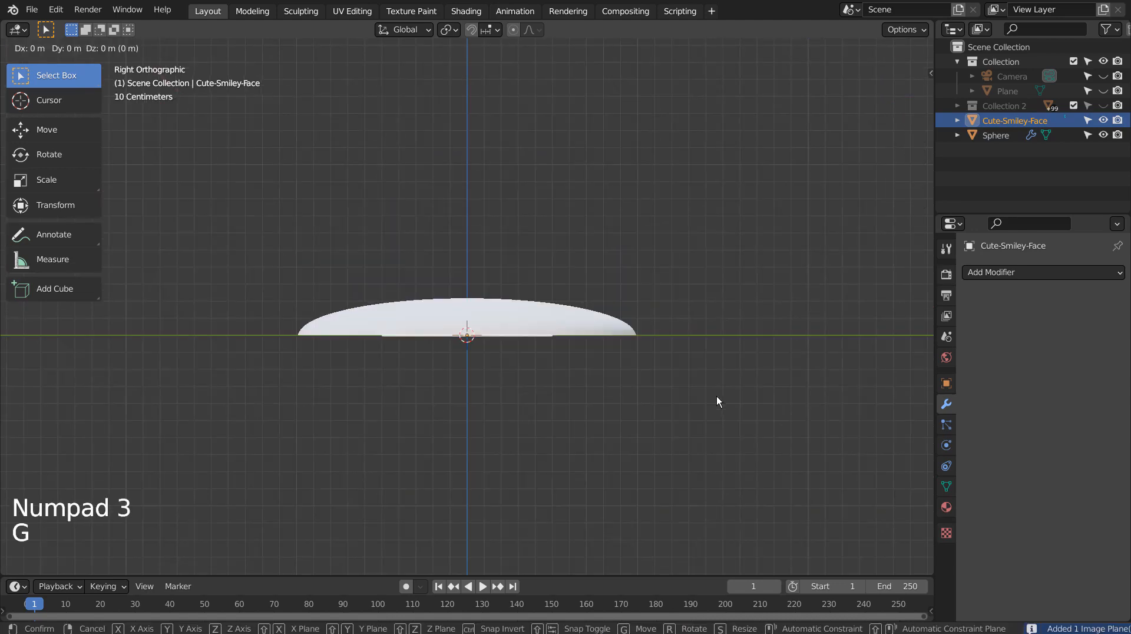
key(z)
click(714, 354)
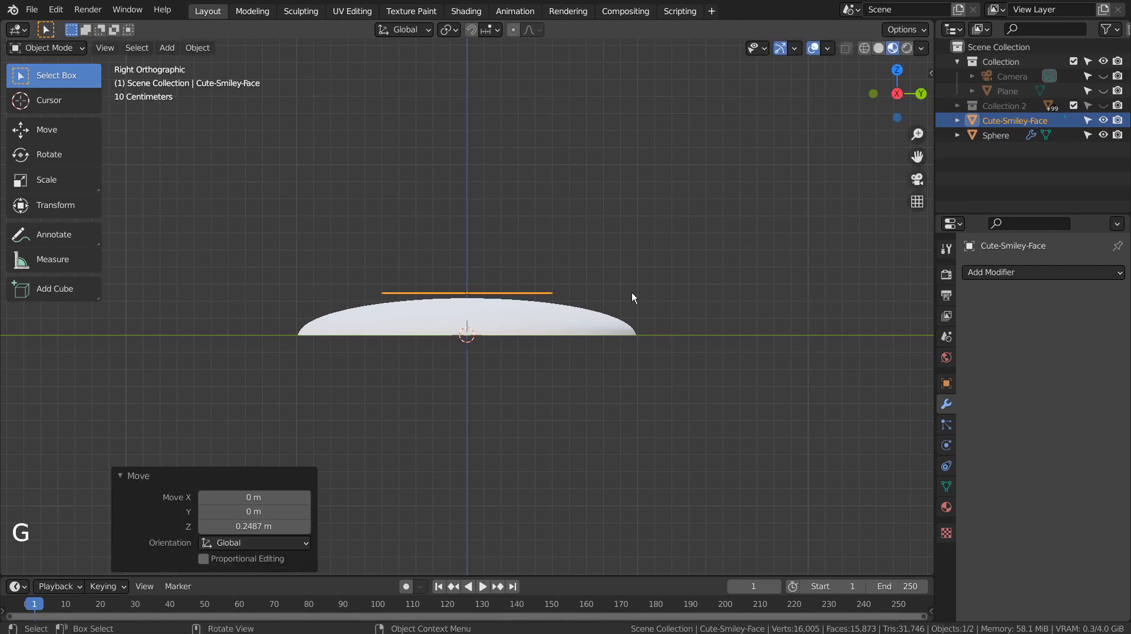
Step: Subdivide the smiley face plane's mesh with 50 cuts
middle_drag(632, 298, 759, 383)
key(KP_1)
key(KP_2)
key(KP_1)
key(KP_7)
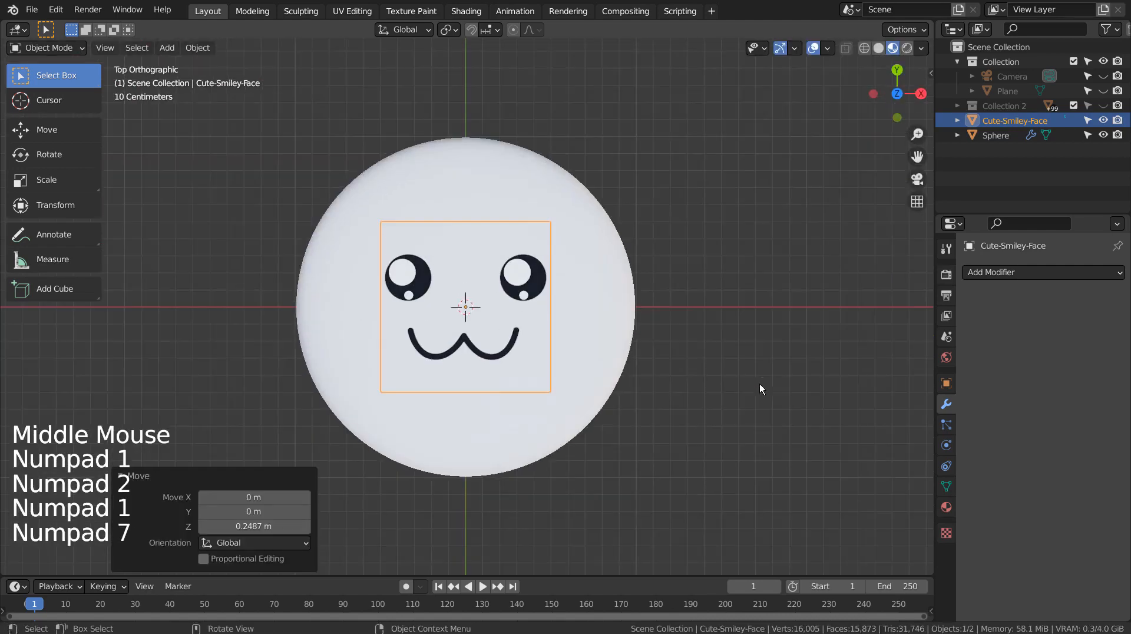
key(Tab)
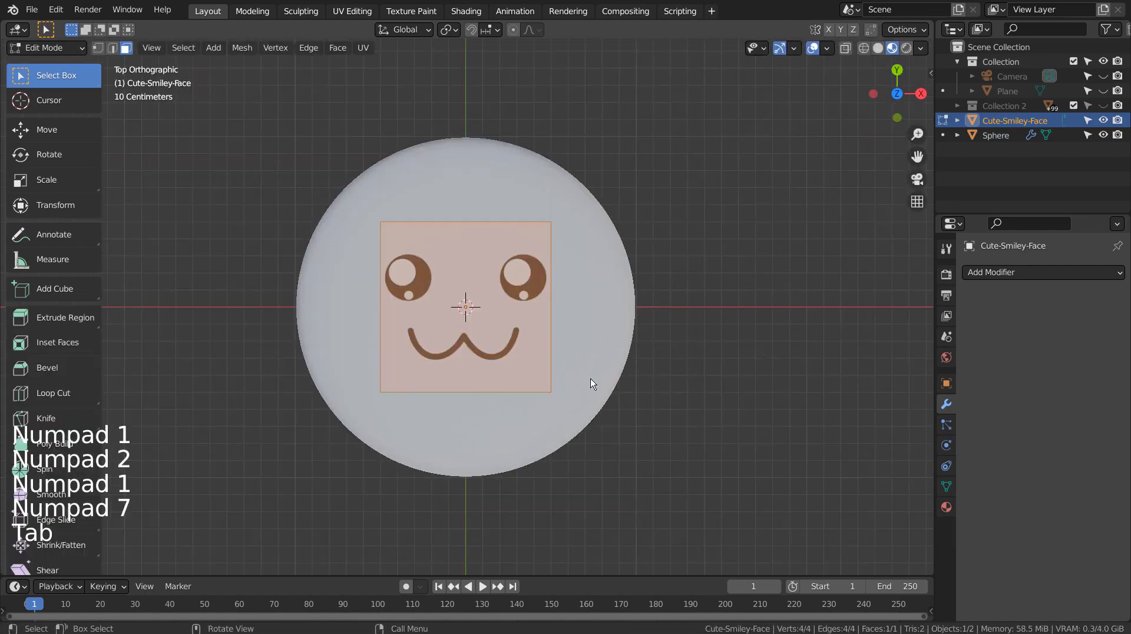
right_click(520, 353)
click(520, 353)
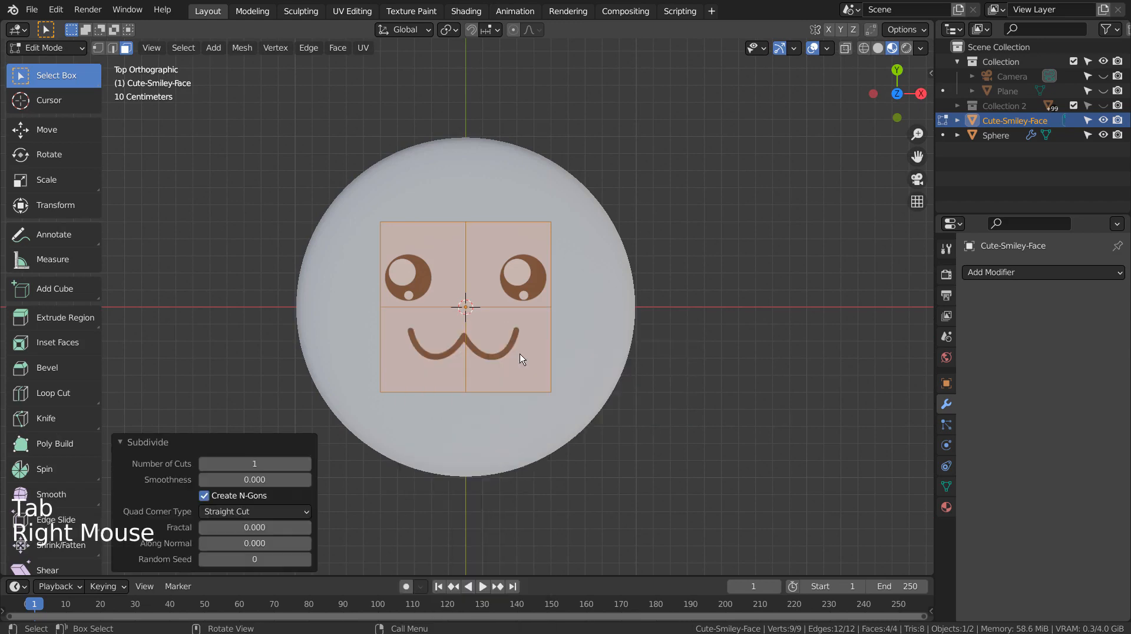
click(293, 462)
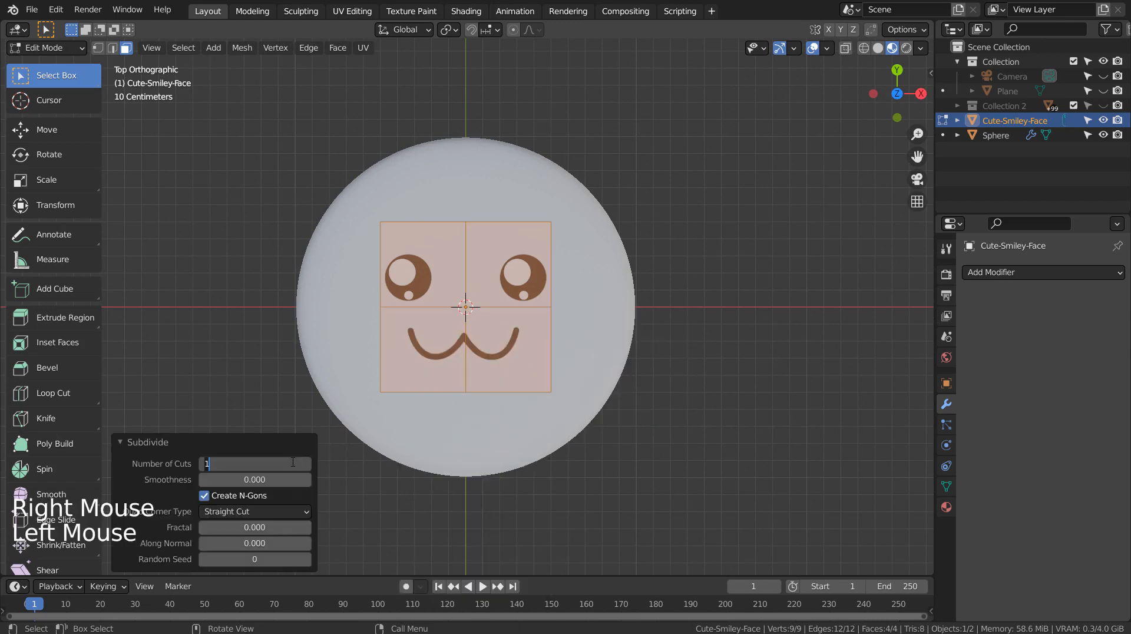
text(50)
key(Return)
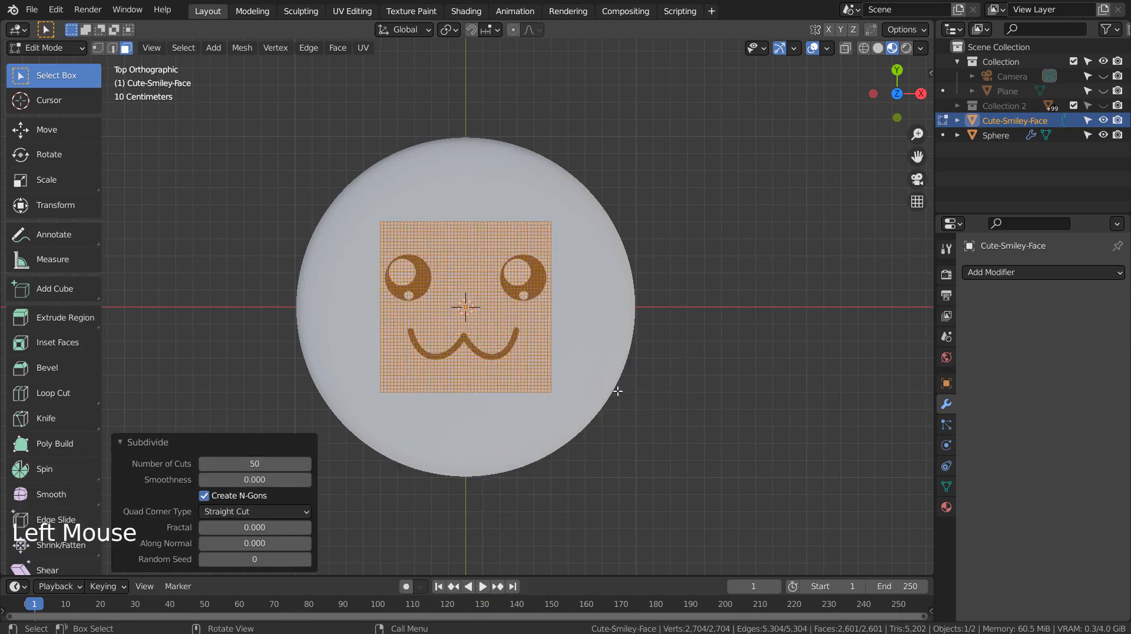
key(Tab)
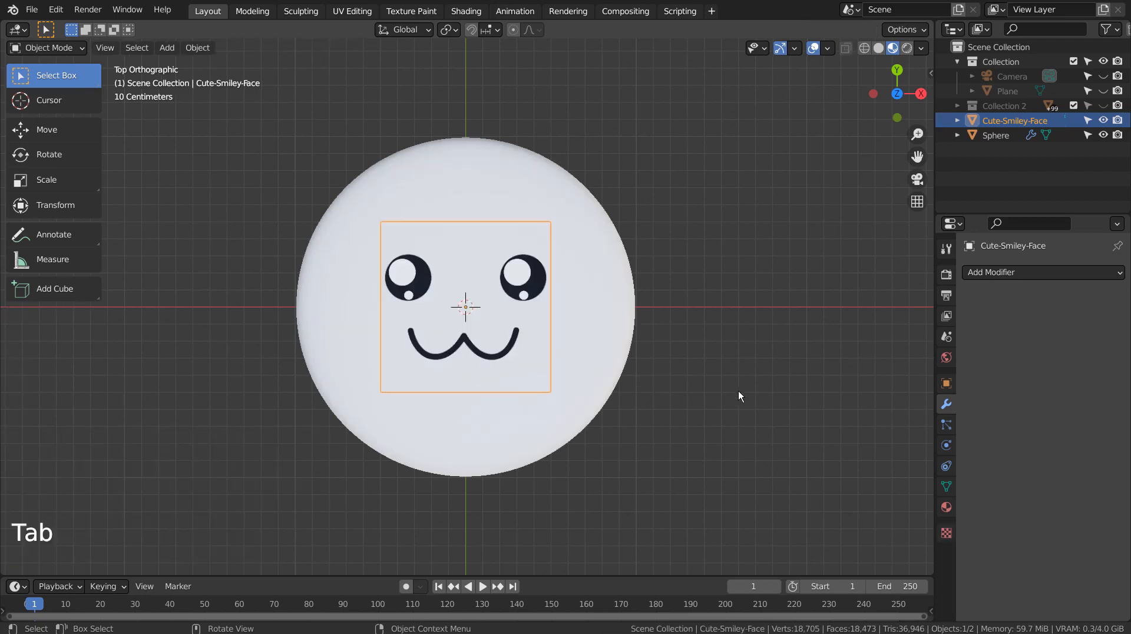
Step: Add a Shrinkwrap modifier to the smiley face plane with Snap Mode Above Surface and the Sphere as target
click(1073, 271)
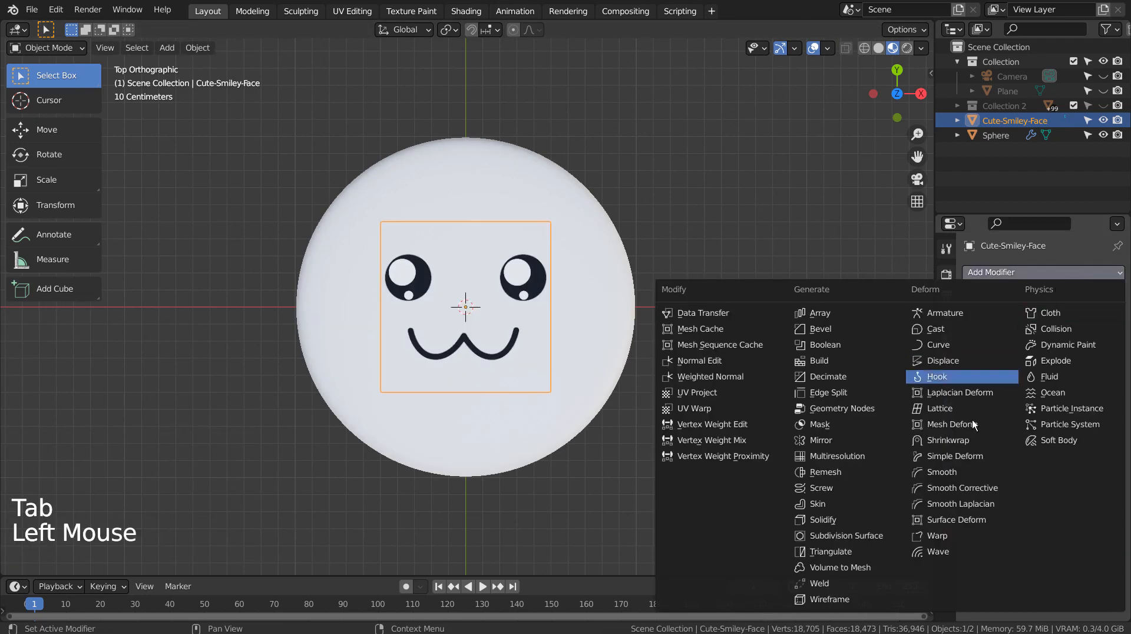
click(939, 444)
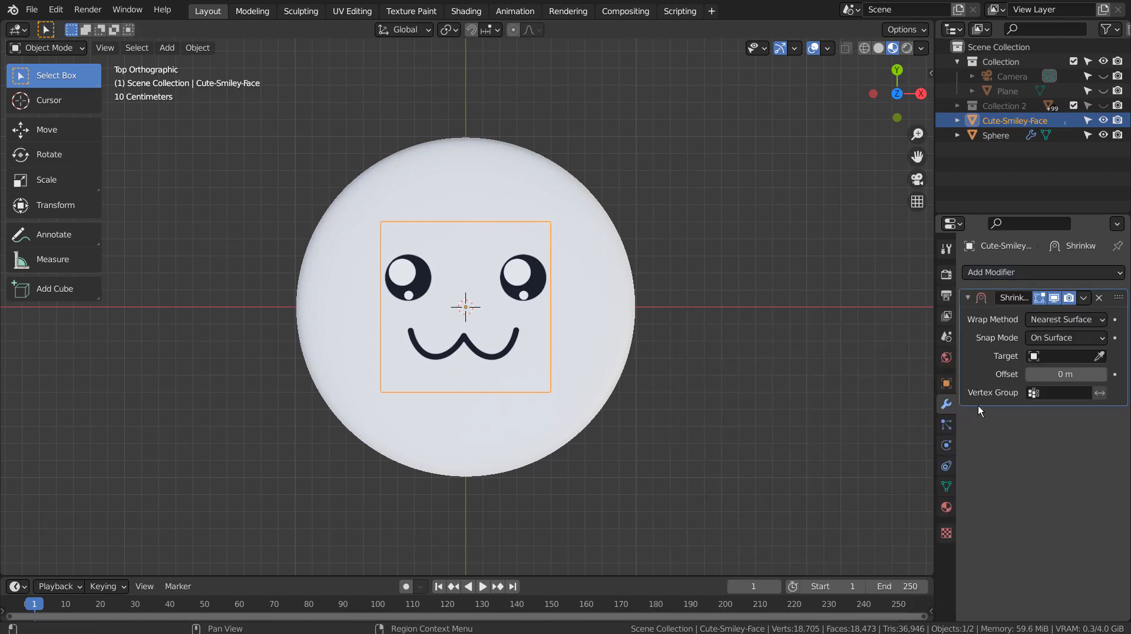
click(1098, 337)
click(1072, 417)
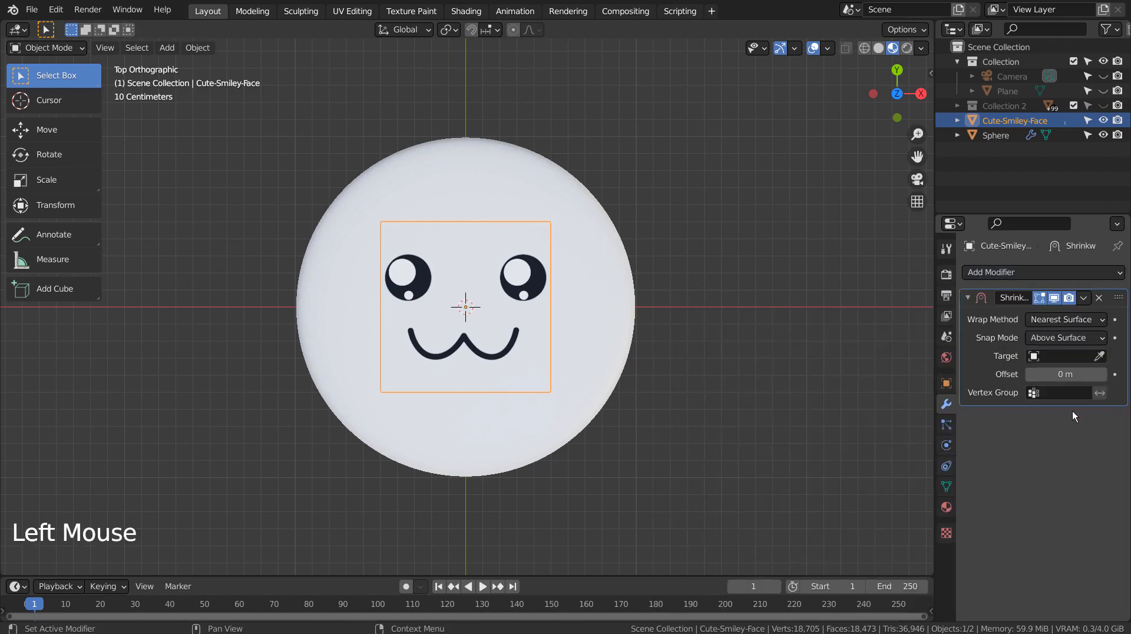
click(1037, 357)
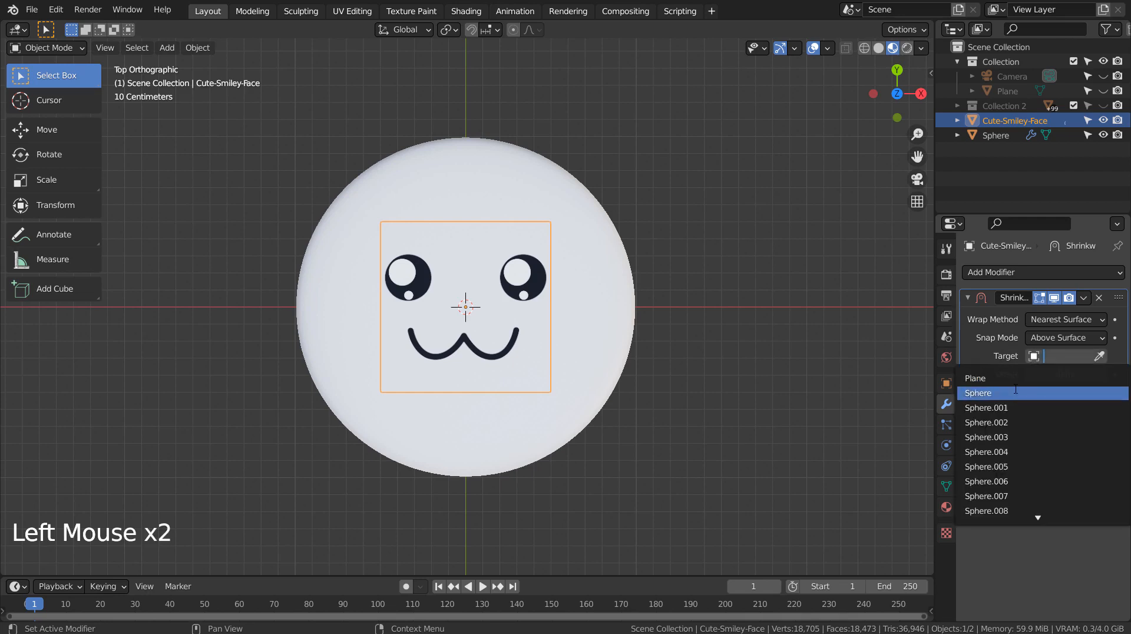
click(1013, 393)
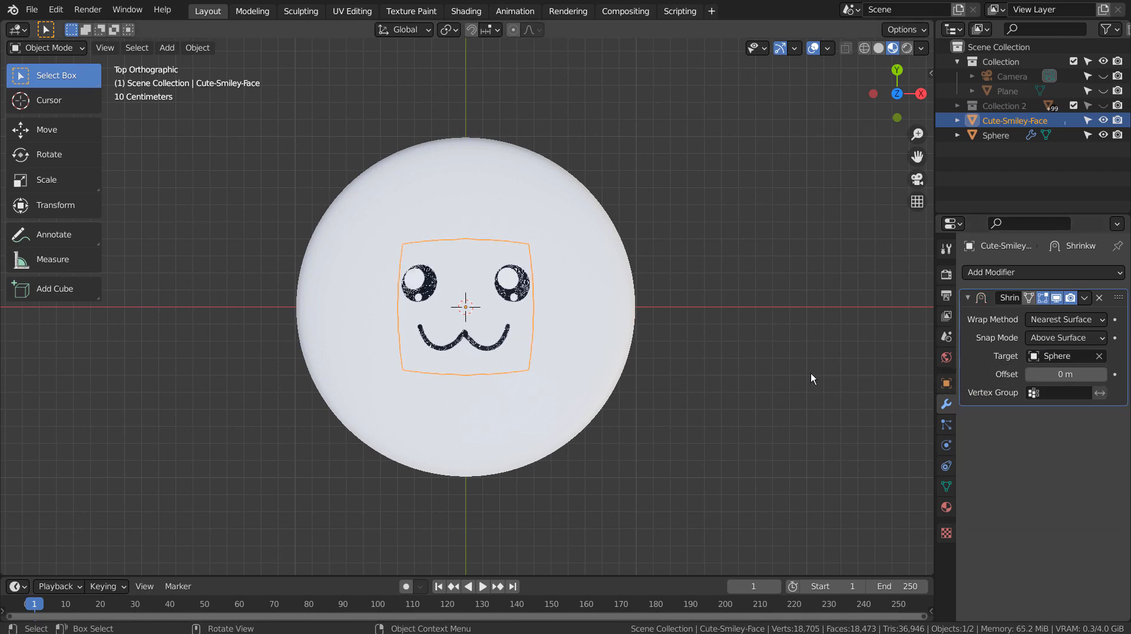
Step: Set the Shrinkwrap offset to 0.001 m and check the face on the dome up close
click(1065, 374)
text(.0)
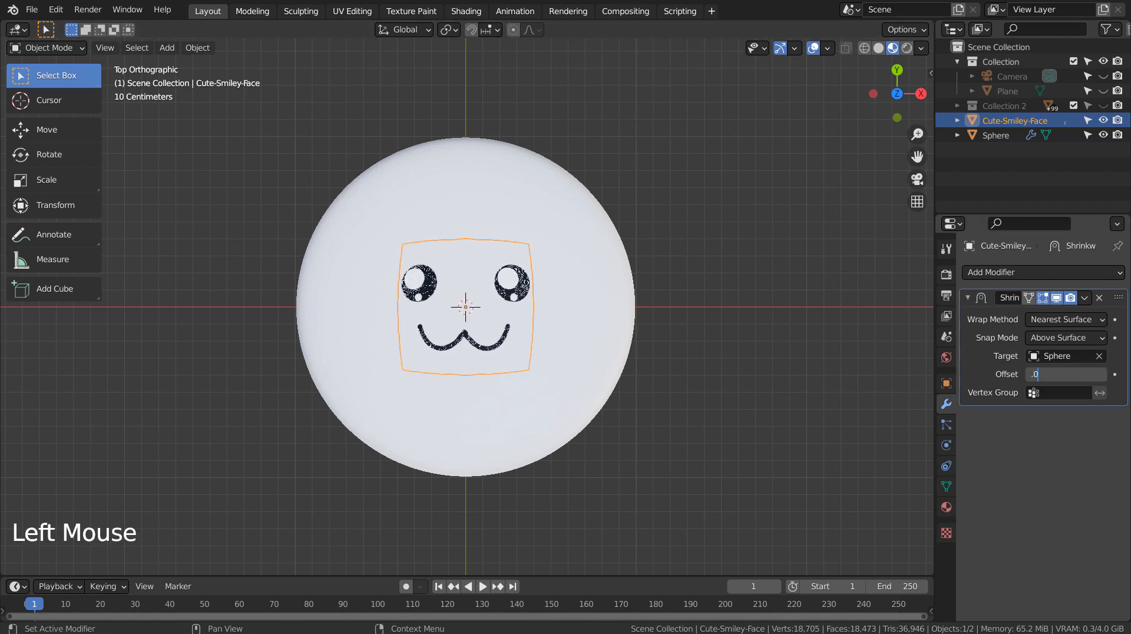
text(01)
key(Return)
middle_drag(660, 425, 592, 298)
scroll(592, 299, up, 4)
middle_drag(594, 351, 770, 426)
Step: Try the existing materials on the dome in the Shading workspace and assign Material.001
click(770, 429)
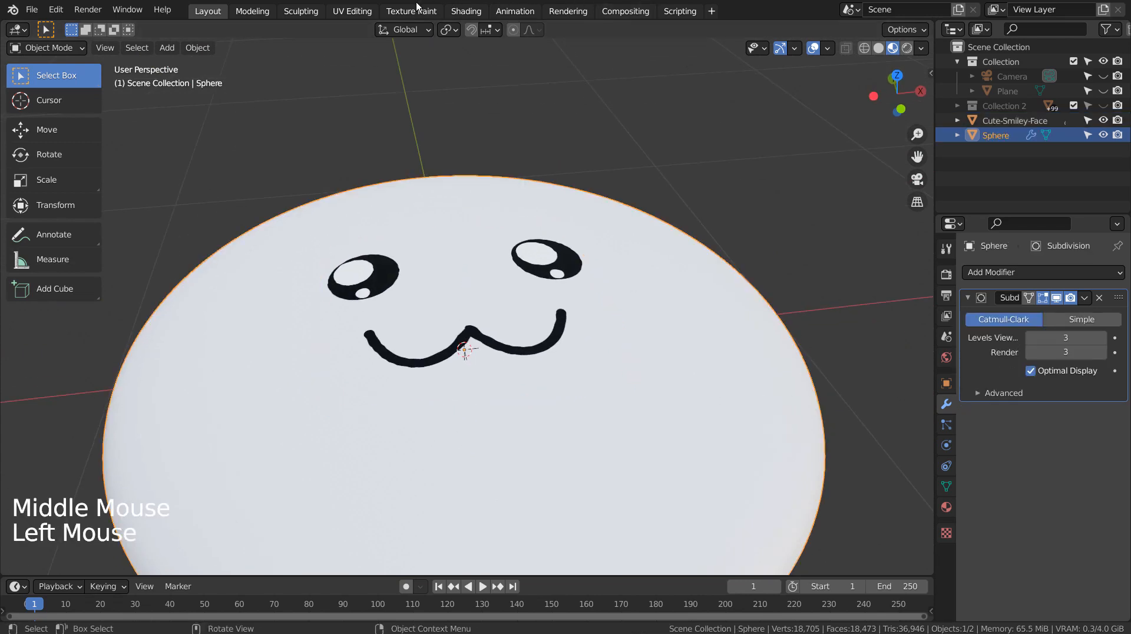
click(482, 10)
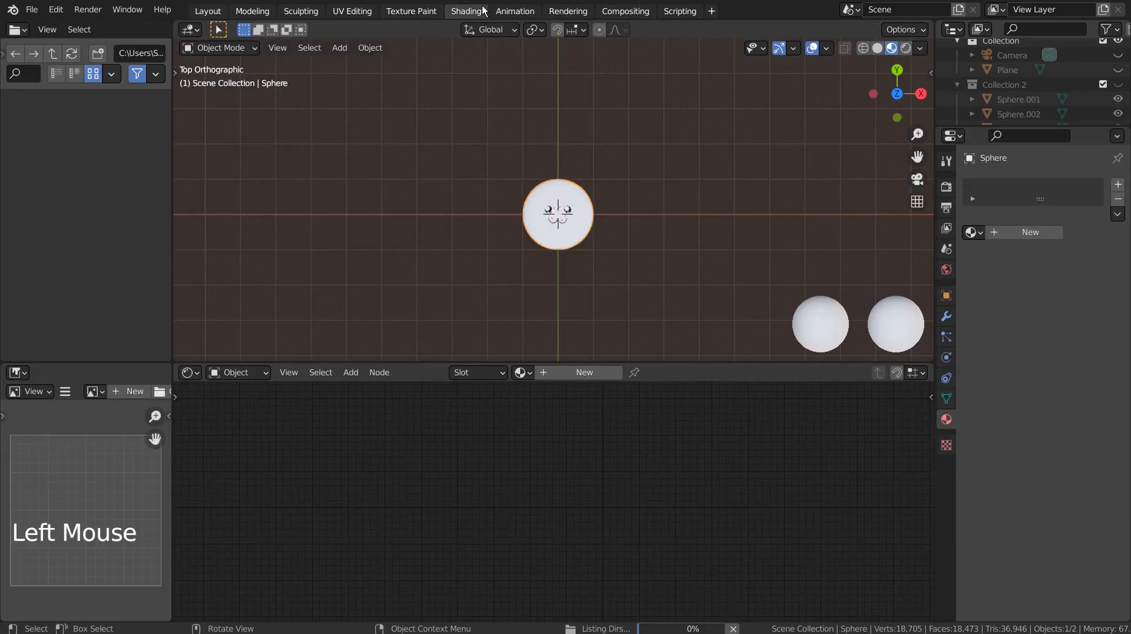
click(532, 374)
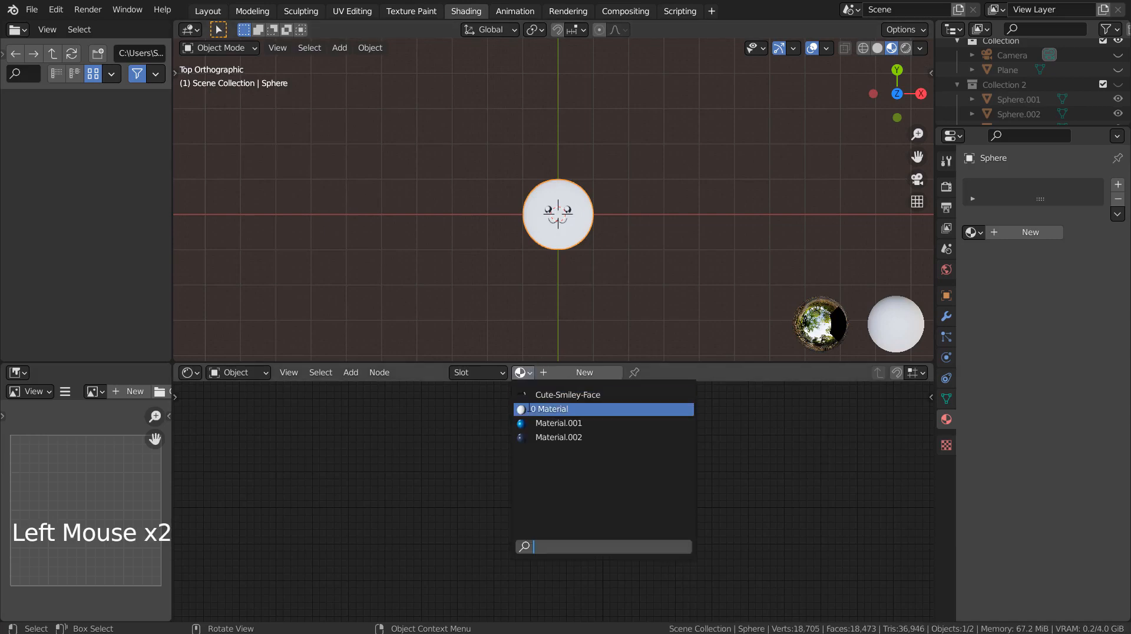
click(523, 409)
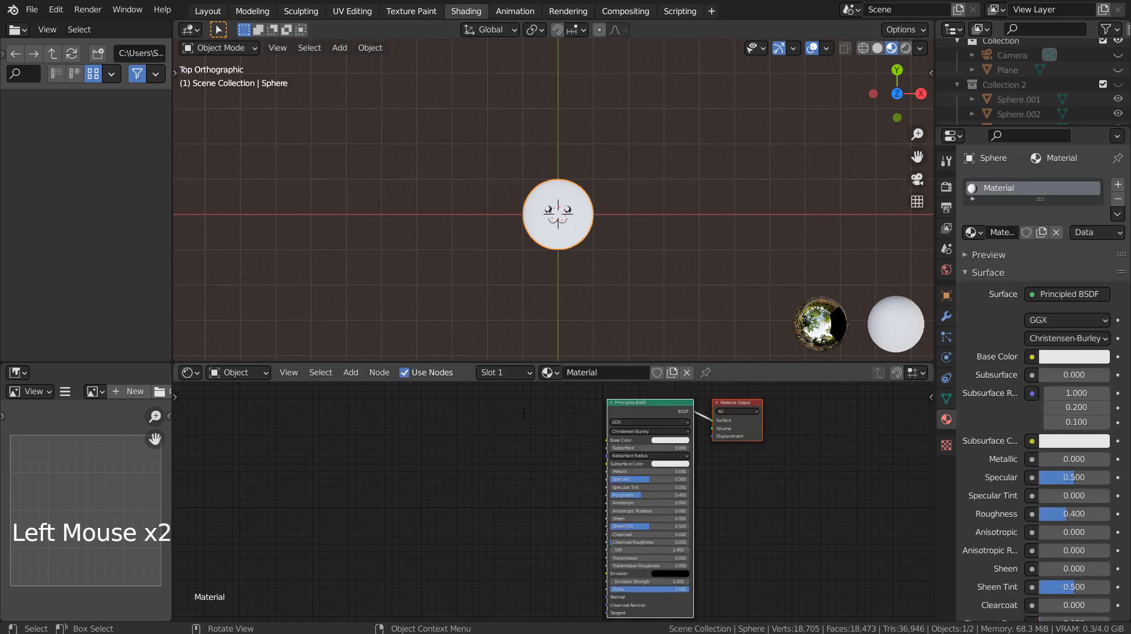
click(549, 372)
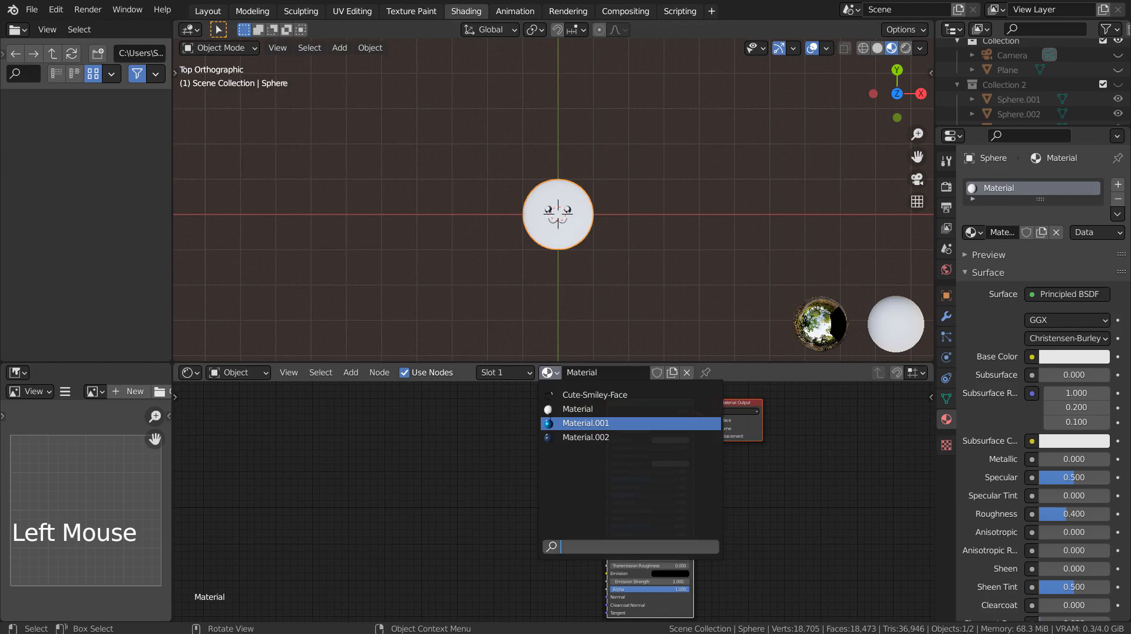
click(547, 395)
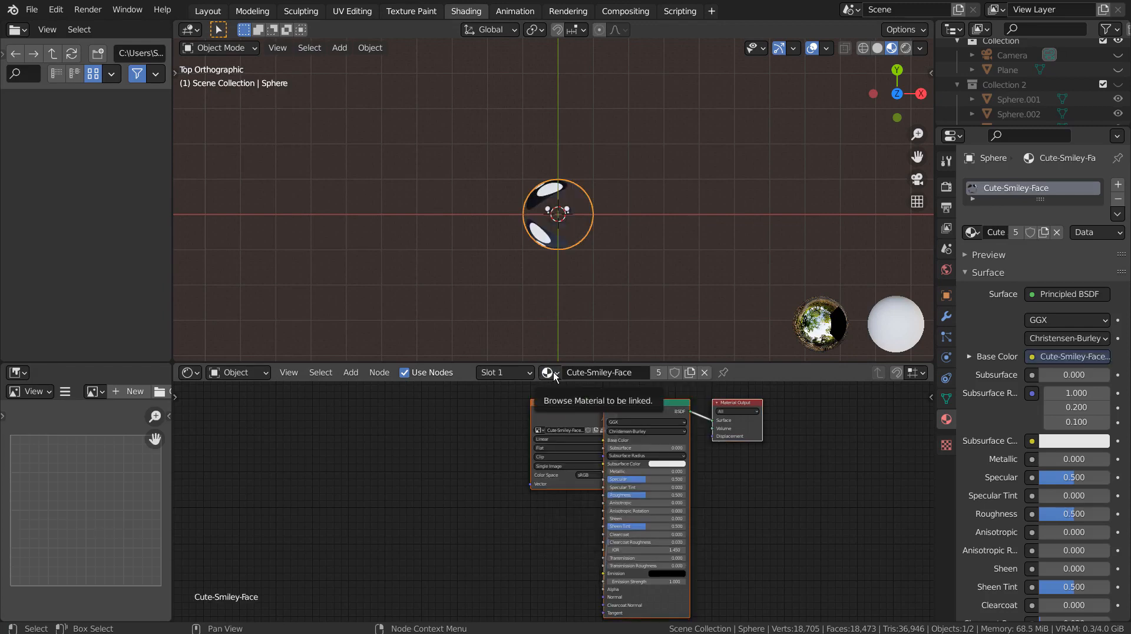
click(554, 376)
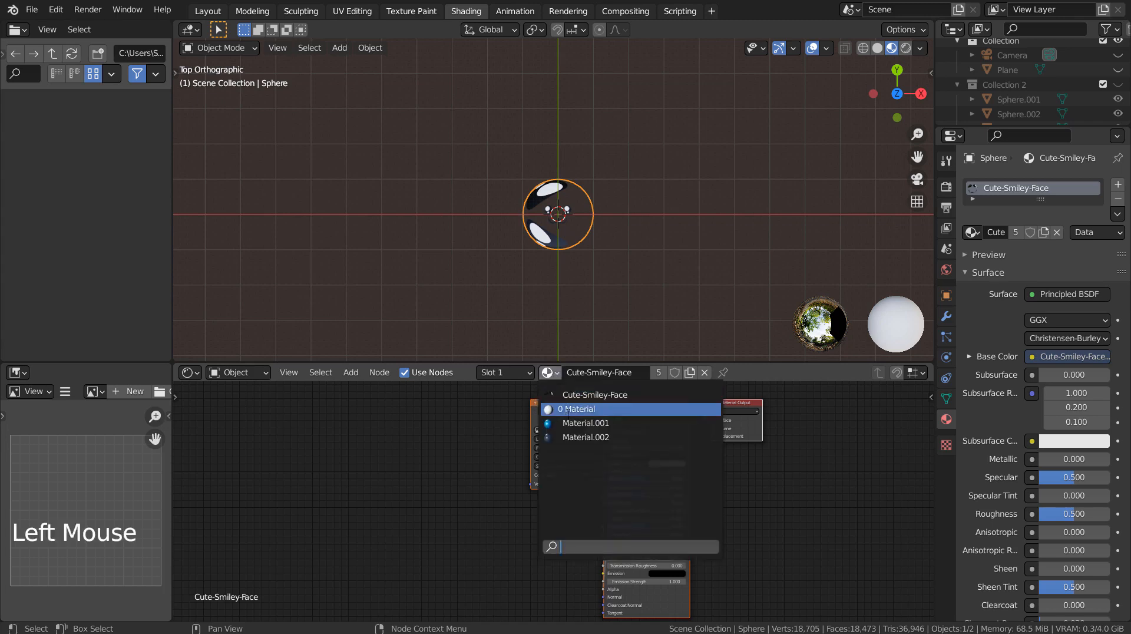
click(572, 433)
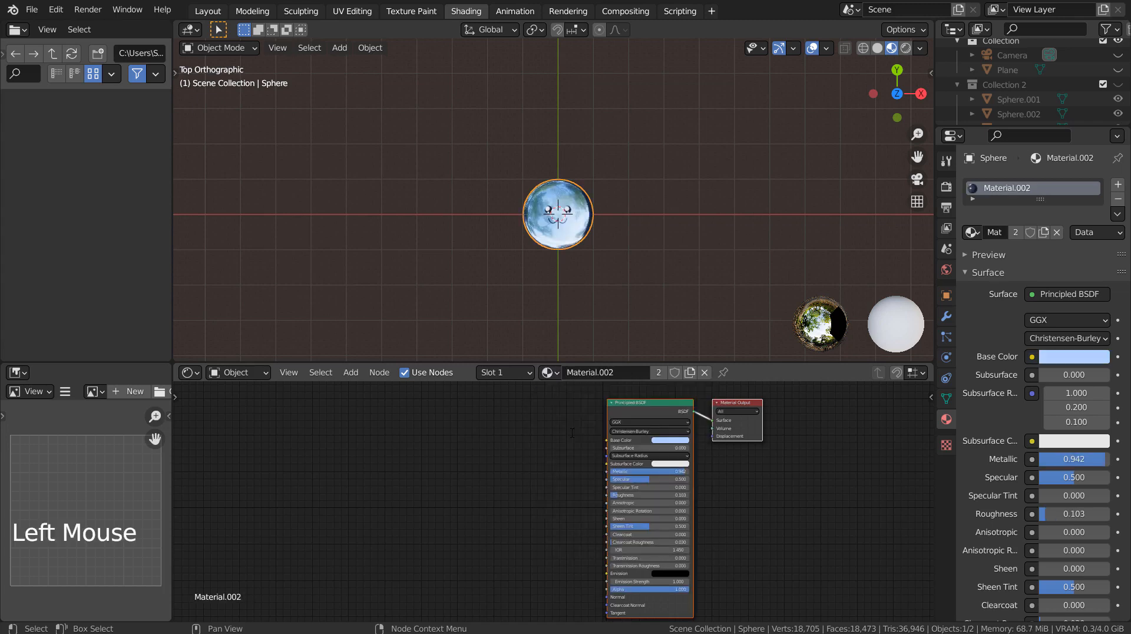
click(550, 373)
click(570, 425)
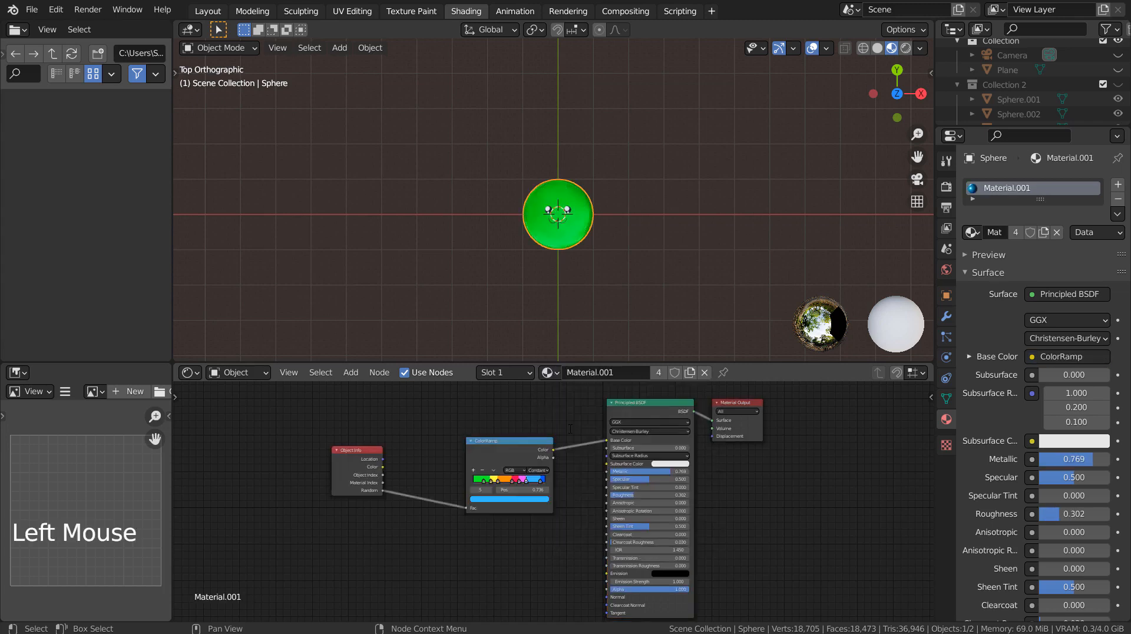
Step: Move the Object Info and ColorRamp nodes closer to the Principled BSDF in the maximized node editor
key(ctrl+space)
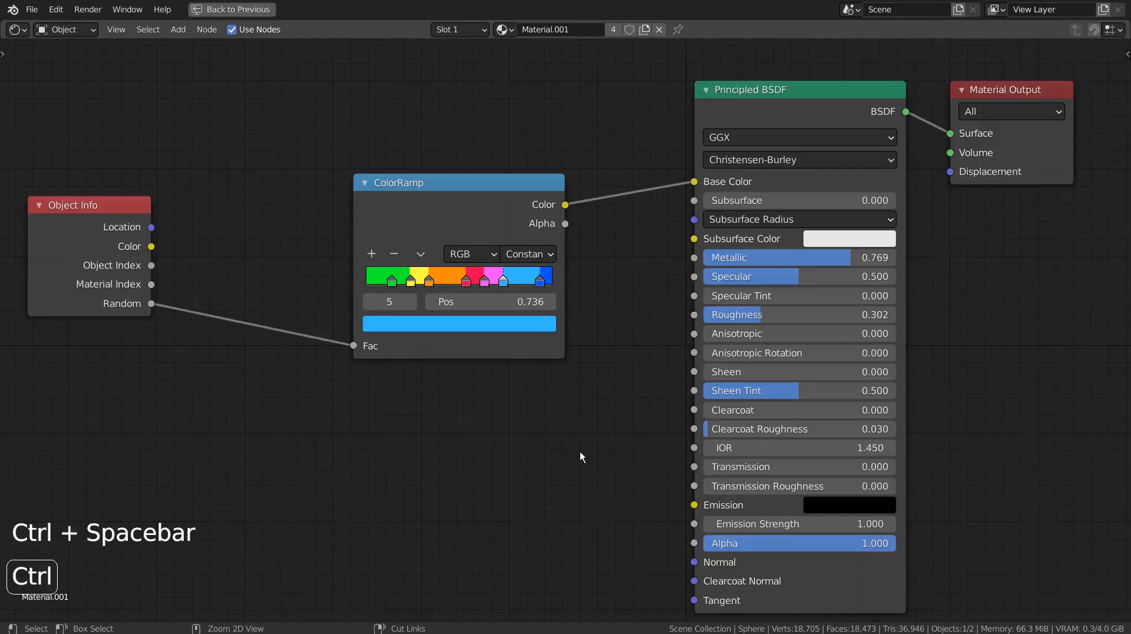
drag(57, 196, 234, 179)
drag(452, 181, 525, 129)
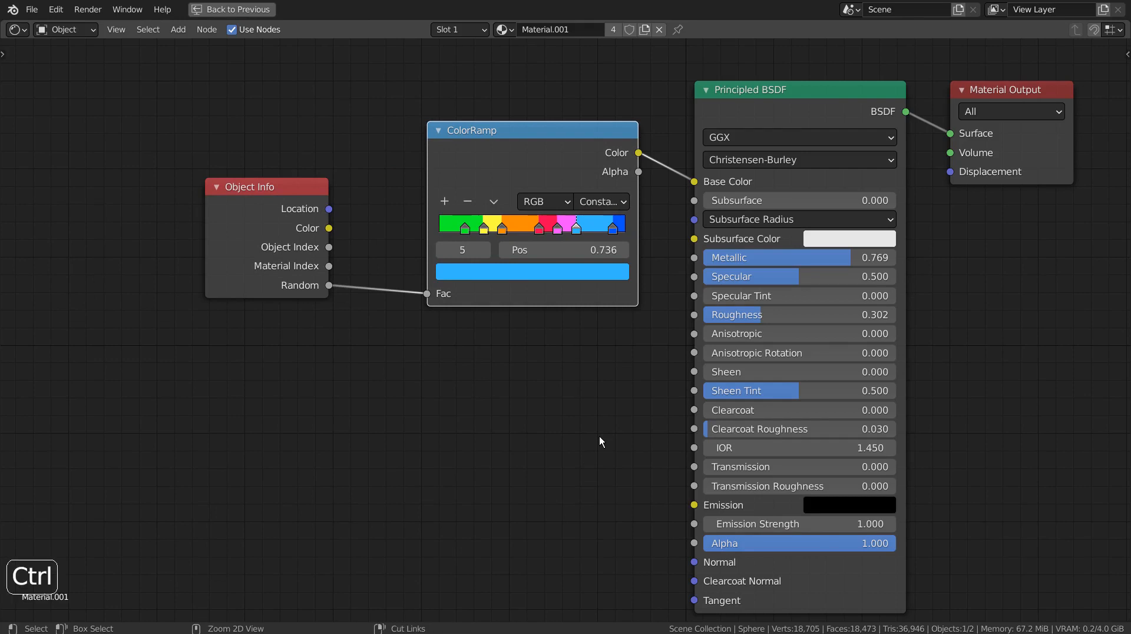
key(ctrl+space)
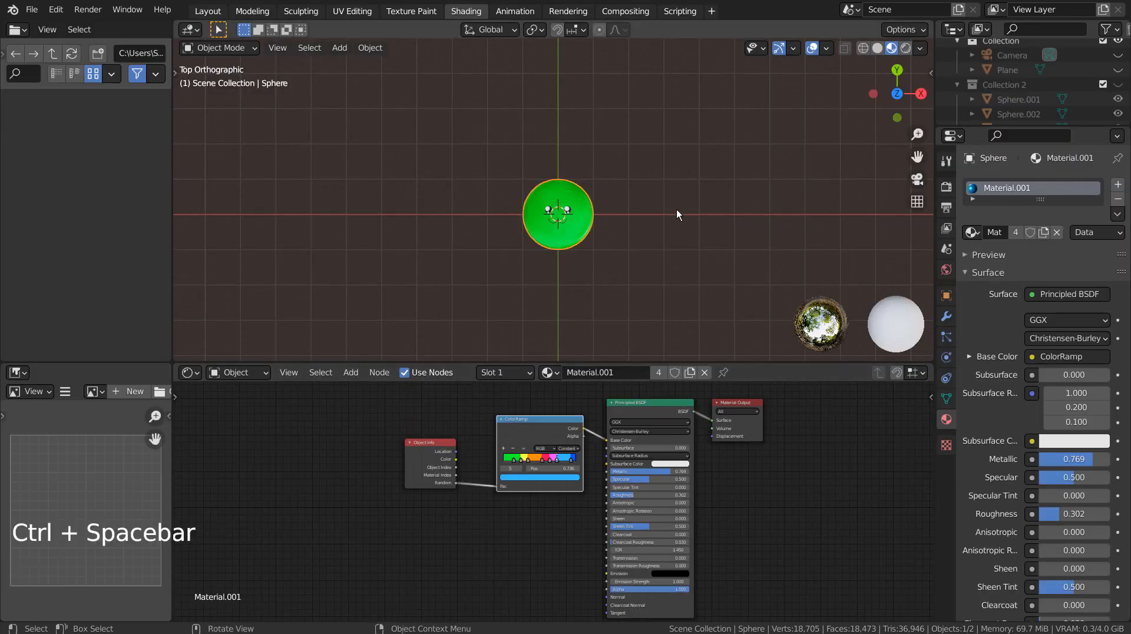
Step: Return to the Layout workspace and add a mesh plane beneath the dome
click(196, 10)
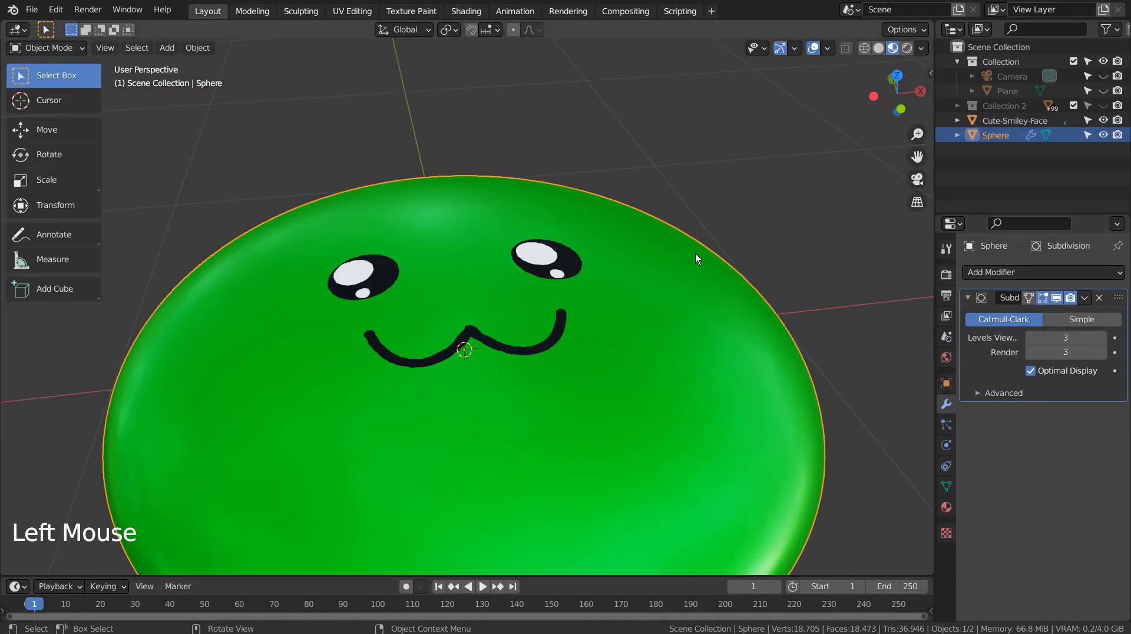
scroll(695, 253, down, 8)
middle_drag(695, 254, 683, 356)
key(shift+a)
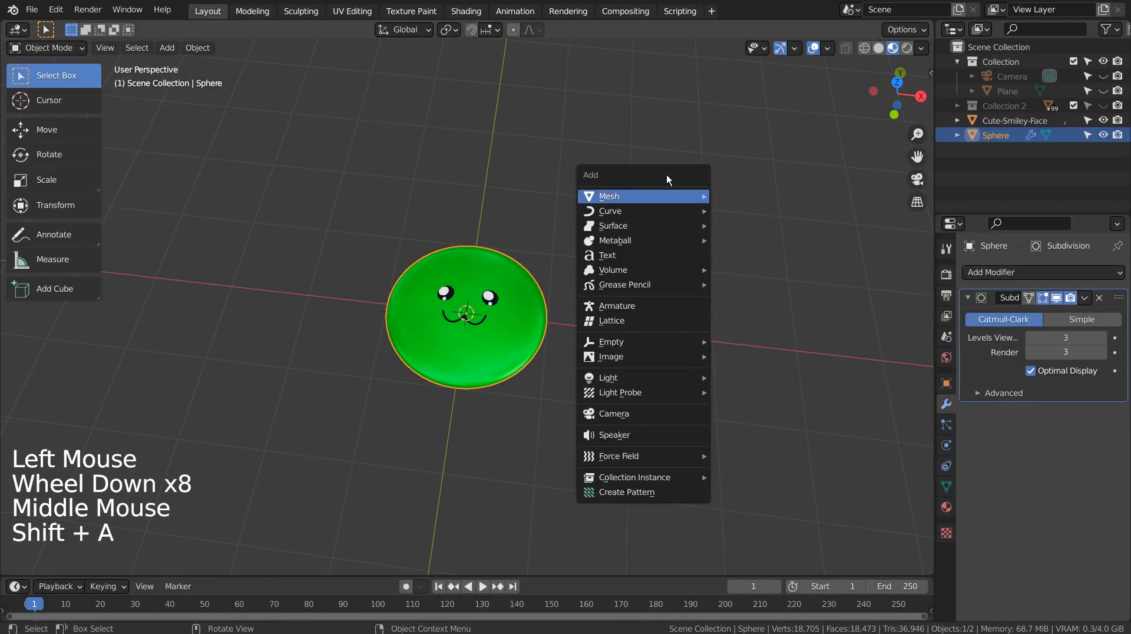
mouse_move(677, 196)
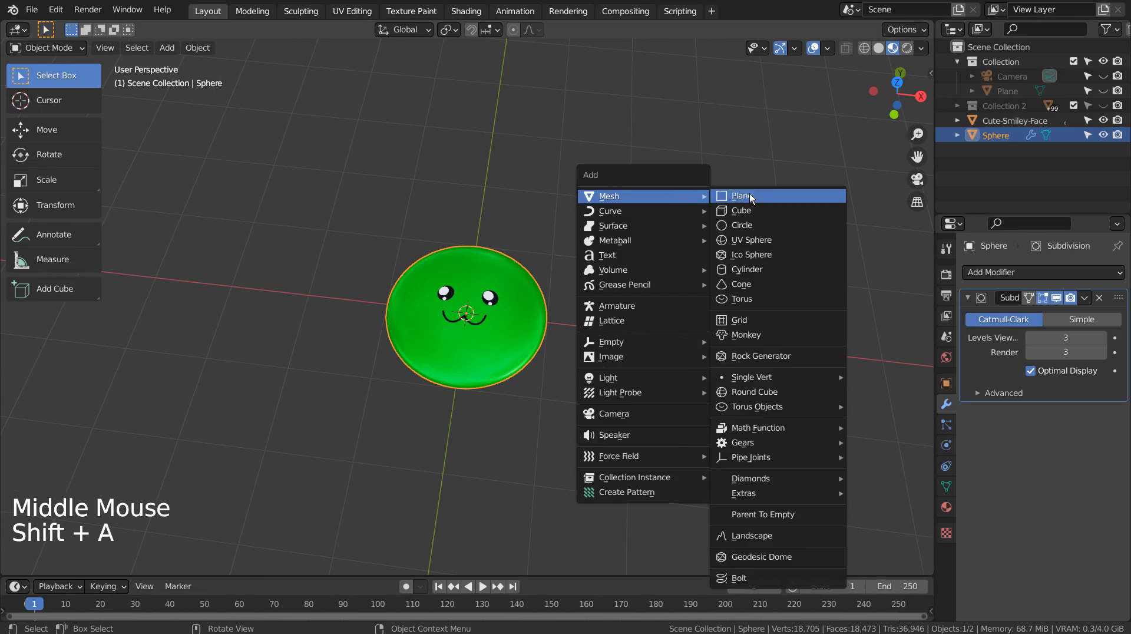
click(749, 194)
Step: Try to join the smiley face plane into the dome as one object, and undo the join
click(498, 300)
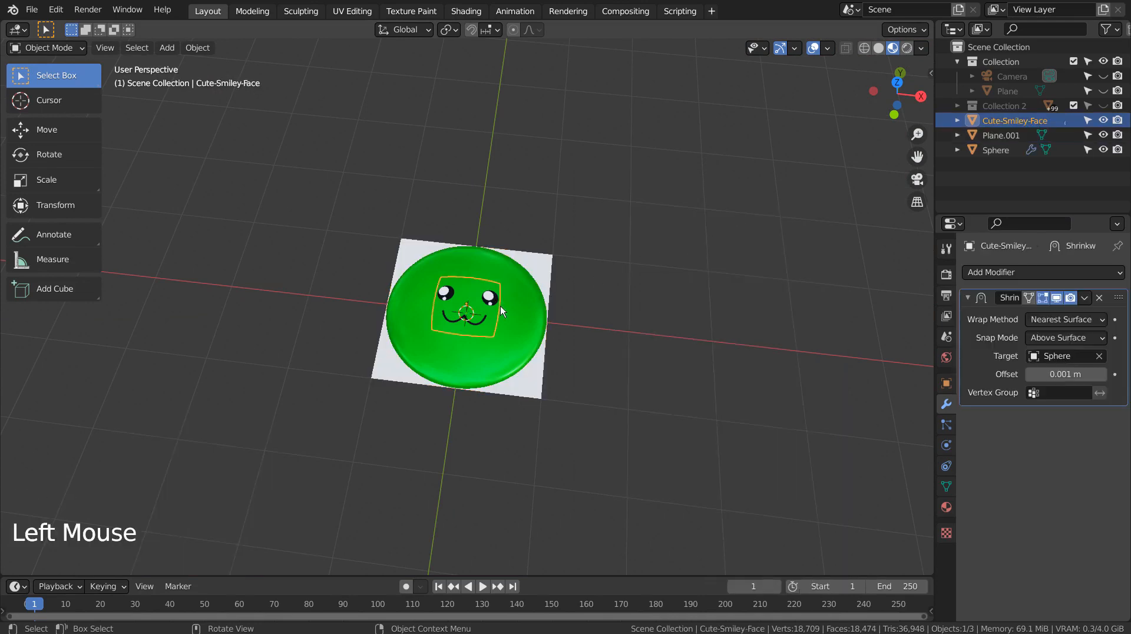
shift+click(509, 330)
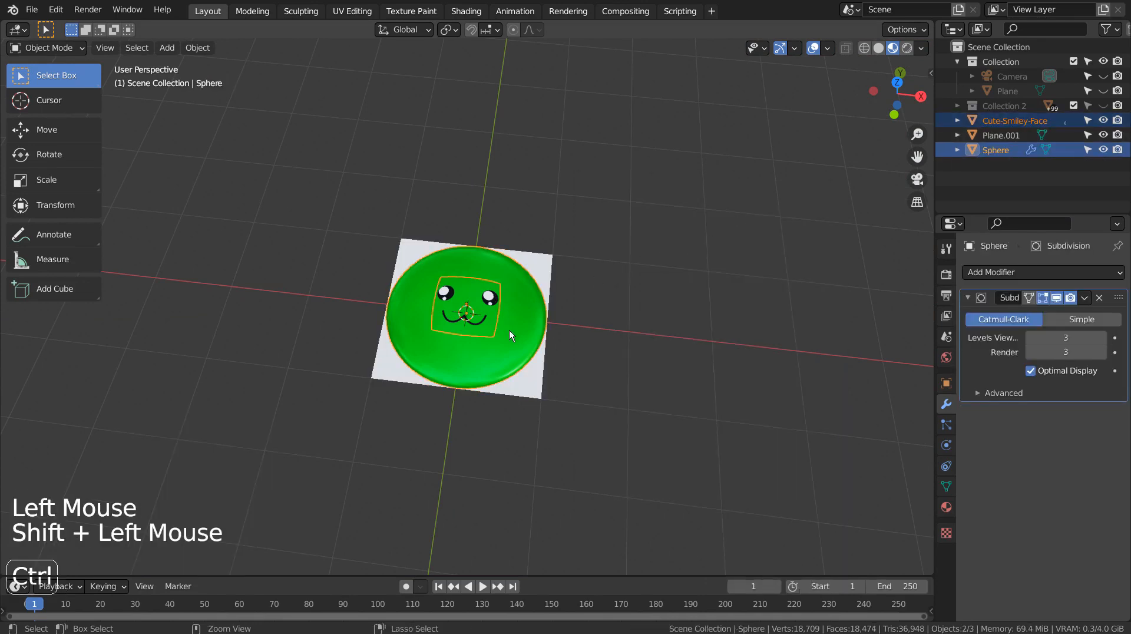
key(ctrl+j)
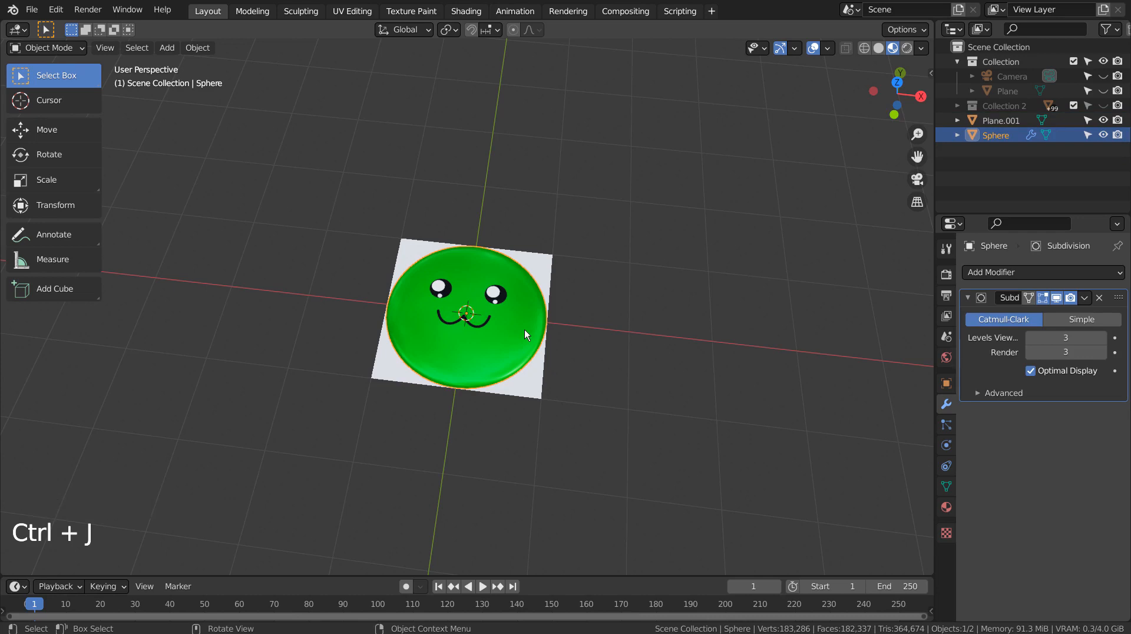
middle_drag(524, 330, 643, 349)
scroll(508, 370, up, 5)
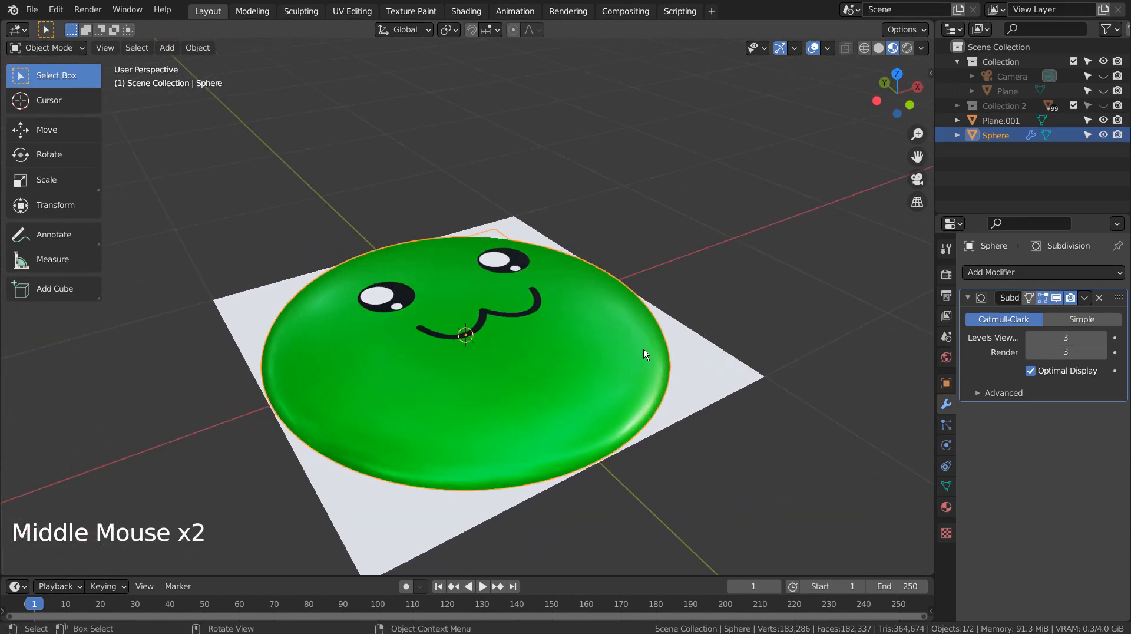
key(ctrl+z)
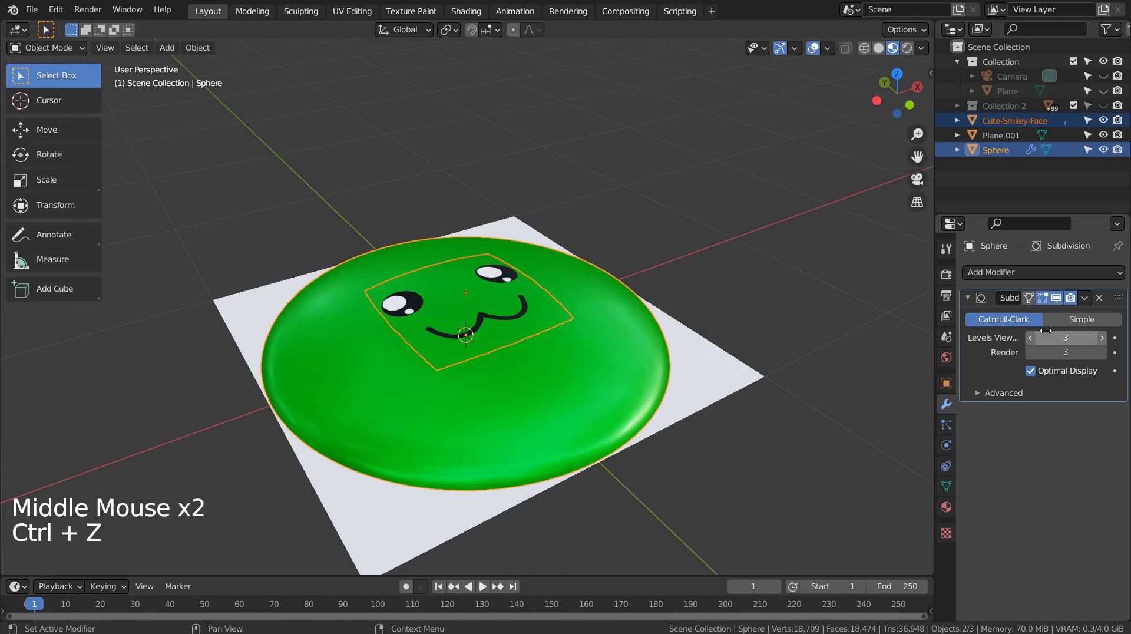
Step: Apply the Shrinkwrap modifier on the Cute-Smiley-Face plane
click(559, 383)
click(453, 299)
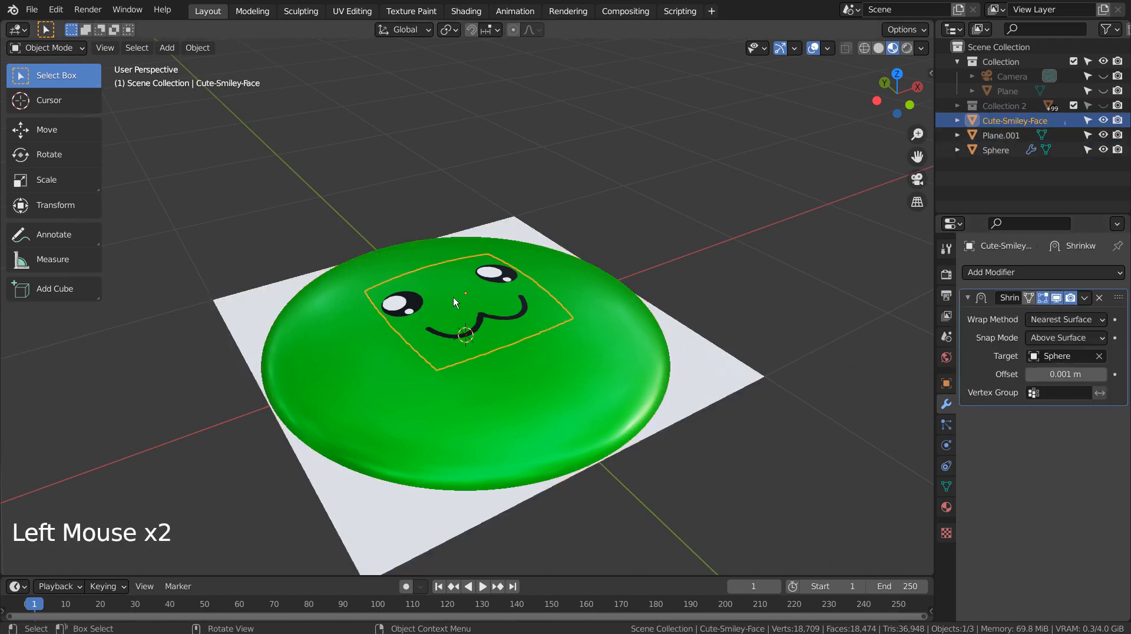
click(970, 355)
key(ctrl+a)
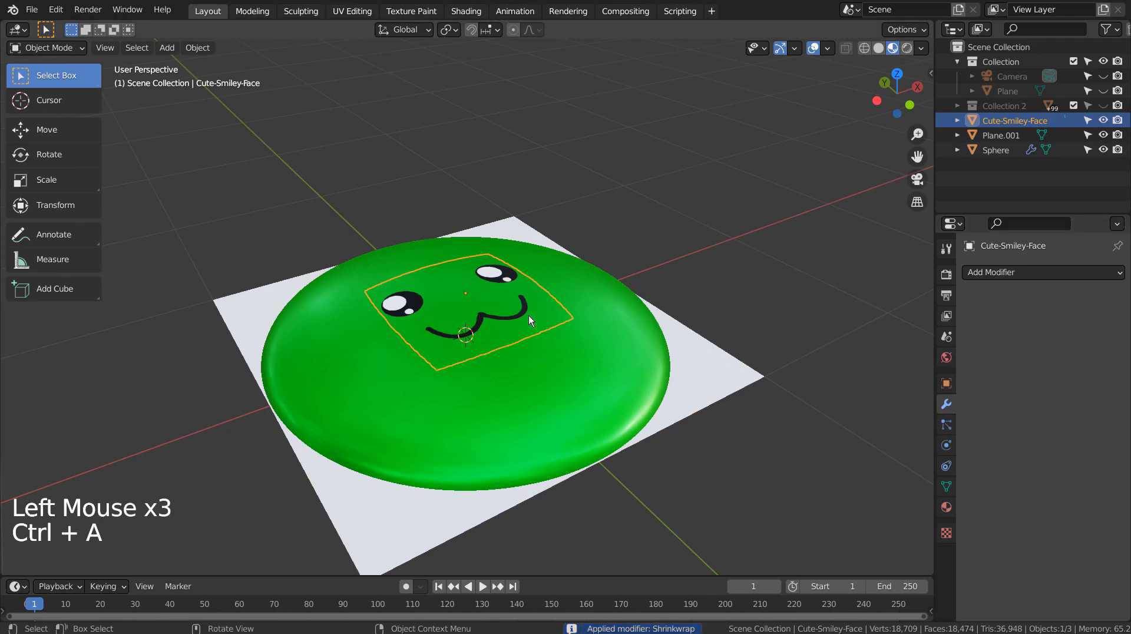
Step: Apply the Subdivision modifier on the green dome and clear the selection
click(577, 380)
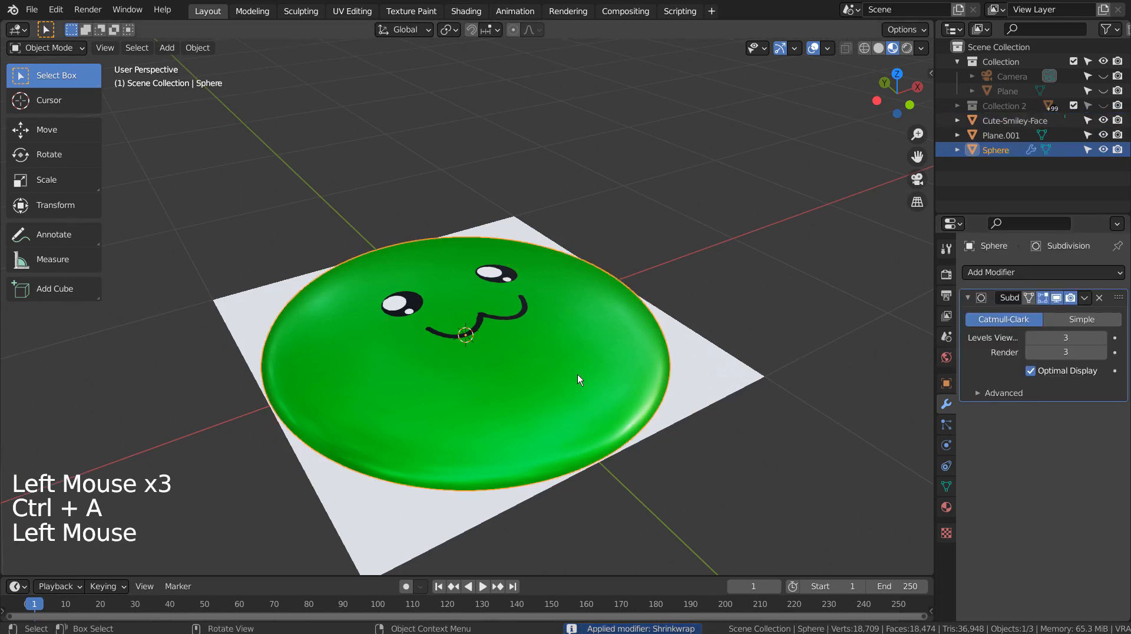
click(967, 366)
key(ctrl+a)
click(828, 210)
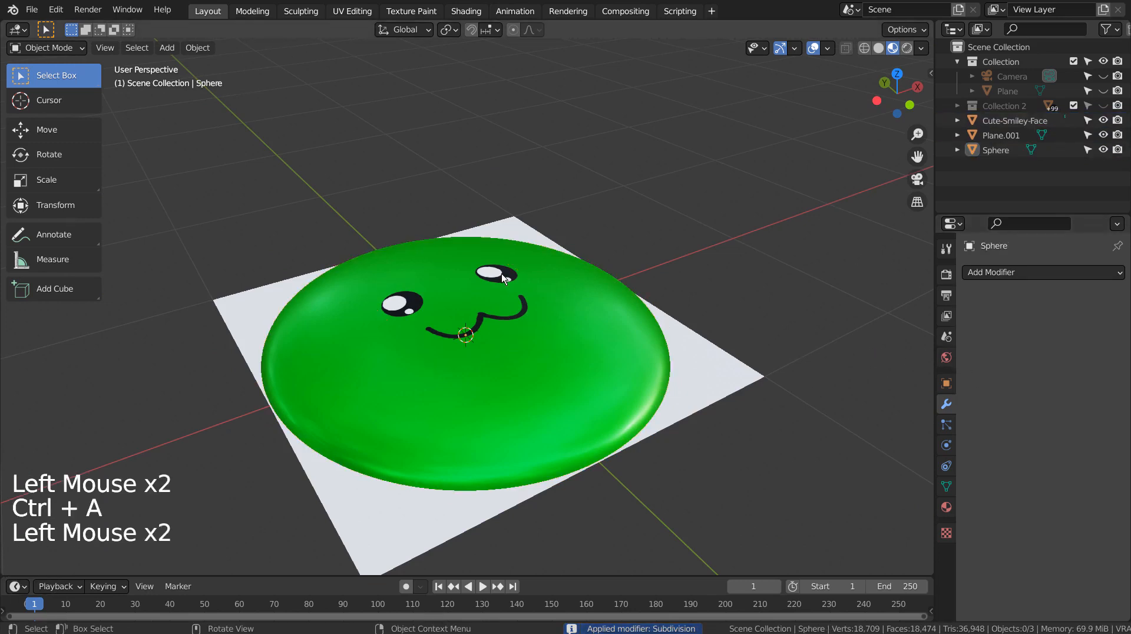
Step: Join the smiley face plane into the dome so they form one object
click(503, 278)
shift+click(571, 351)
key(ctrl+j)
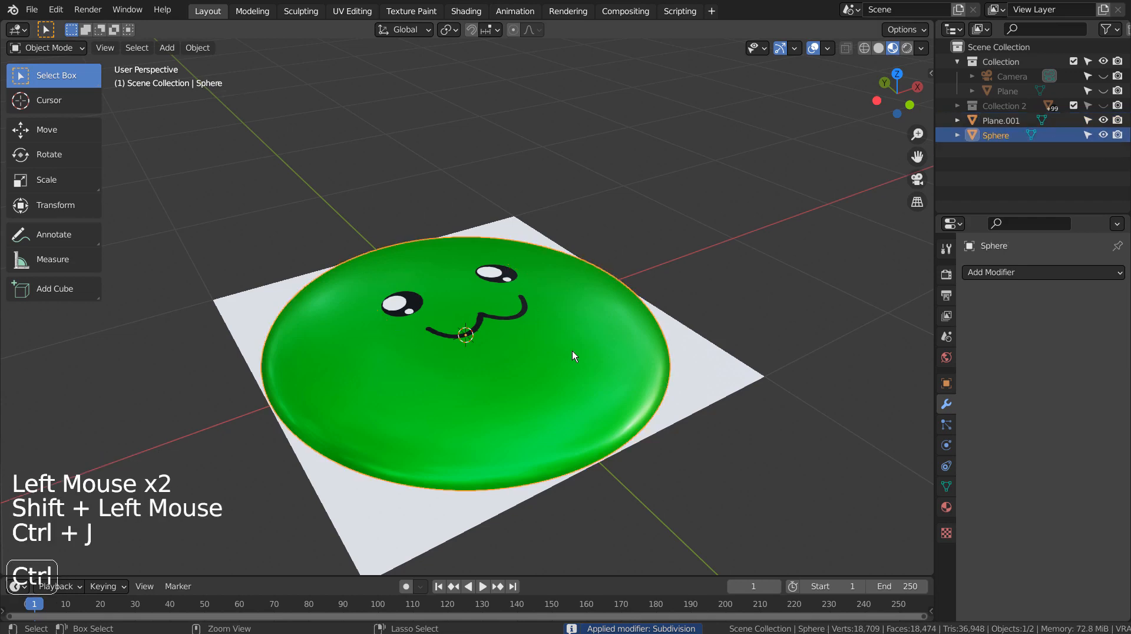
Step: Scale the white plane beneath the button up uniformly by a factor of about 10.18
middle_drag(572, 351, 647, 412)
click(727, 425)
middle_drag(727, 424, 753, 299)
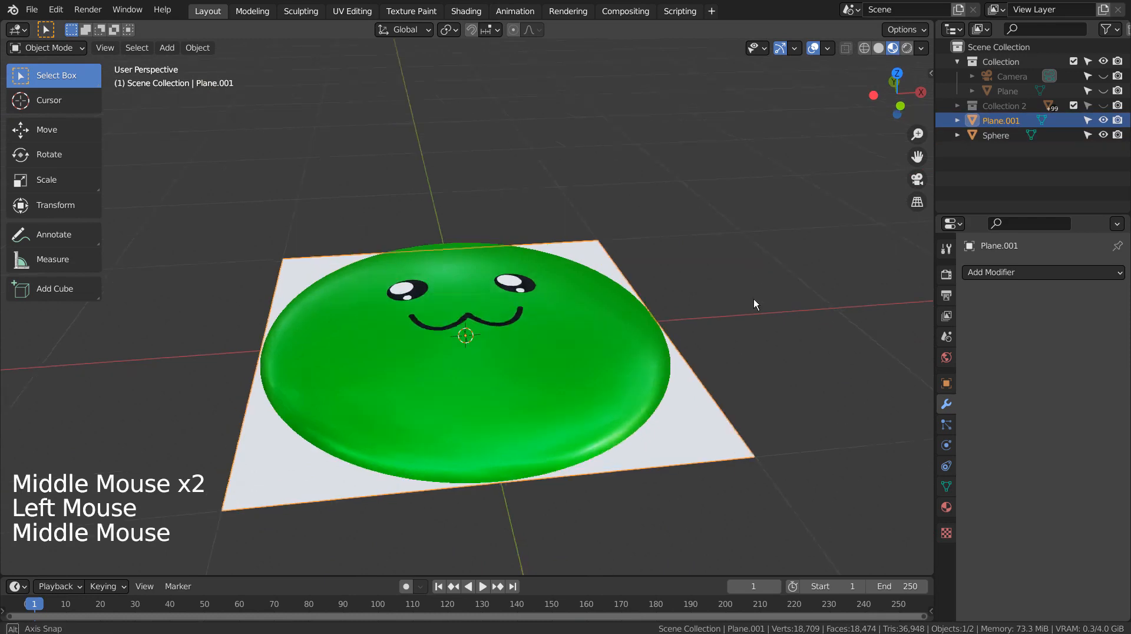
scroll(751, 309, down, 13)
key(s)
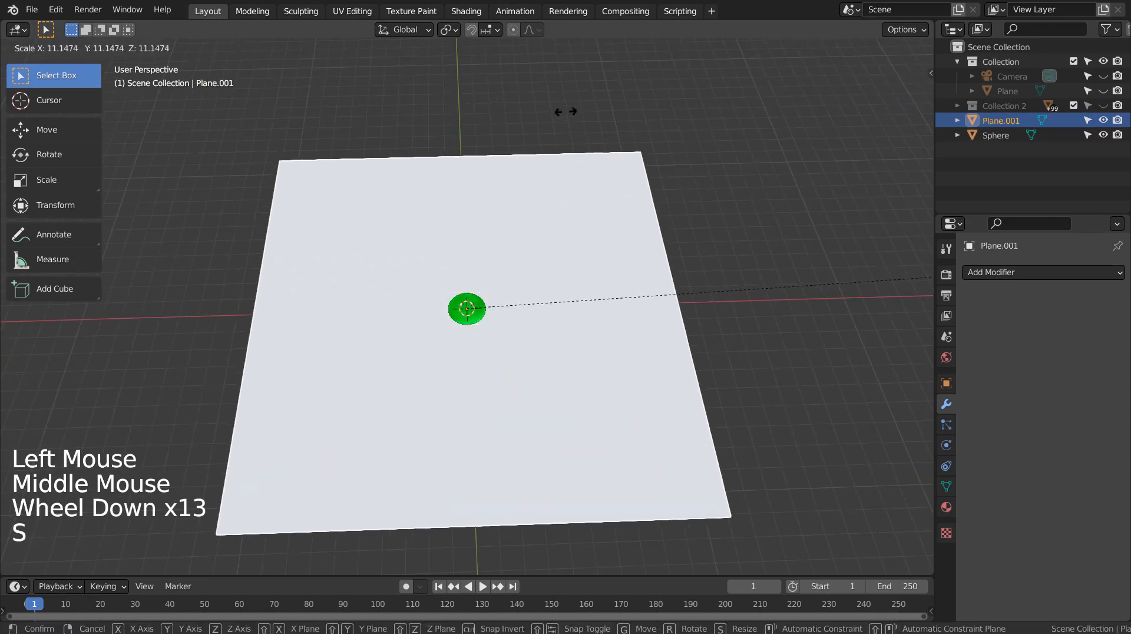
click(243, 58)
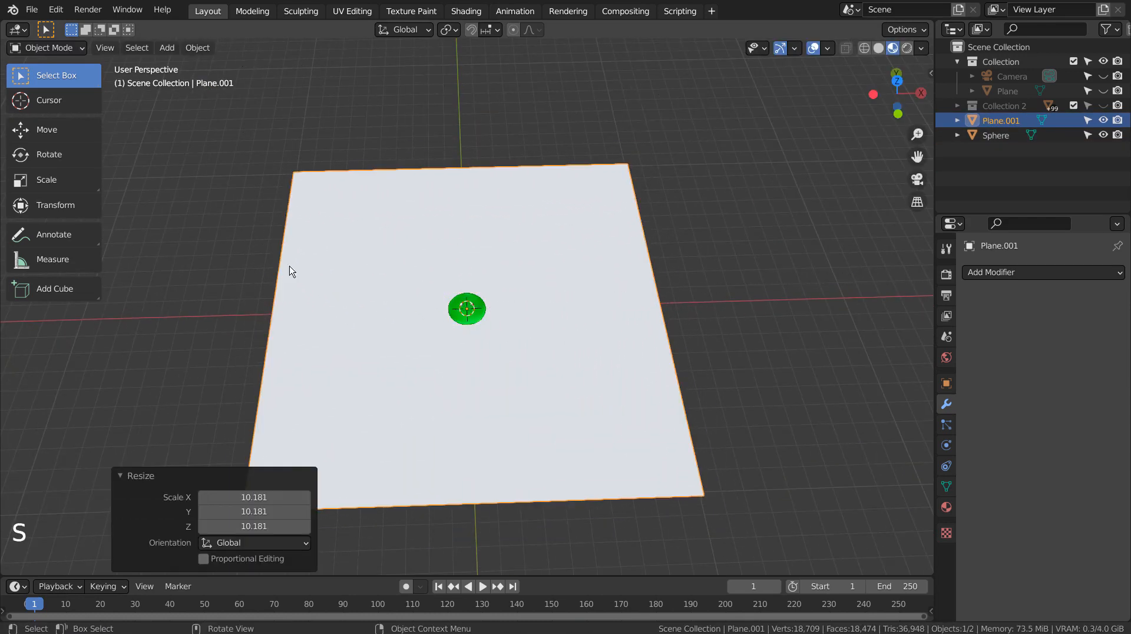
Step: Subdivide the enlarged plane with 7 cuts and return to Object Mode
key(Tab)
right_drag(397, 364, 398, 366)
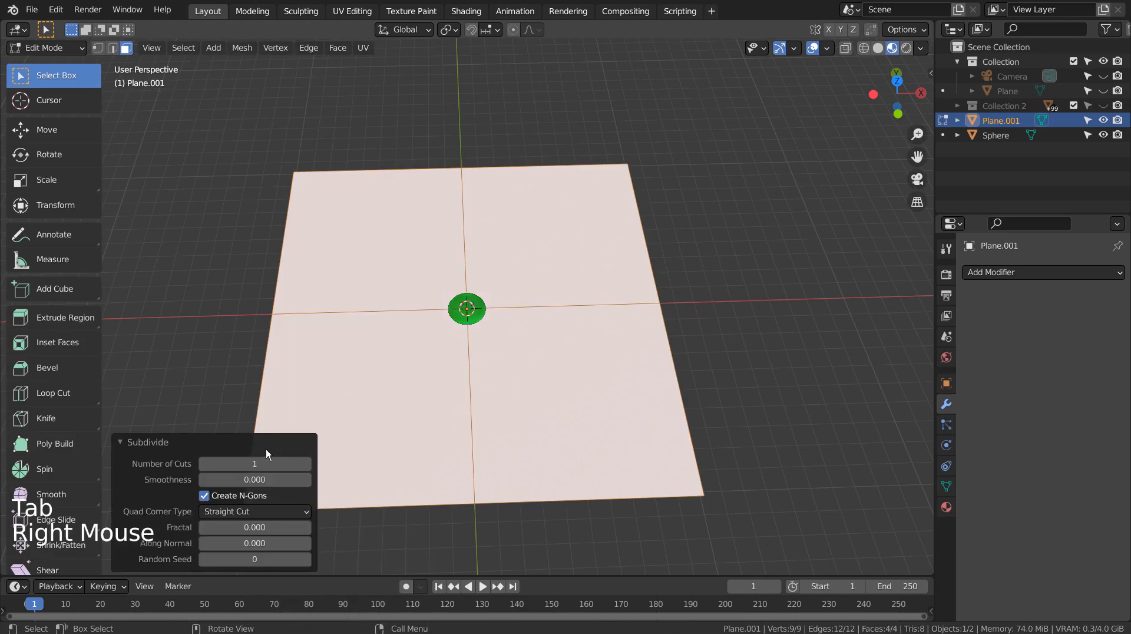
drag(259, 463, 298, 463)
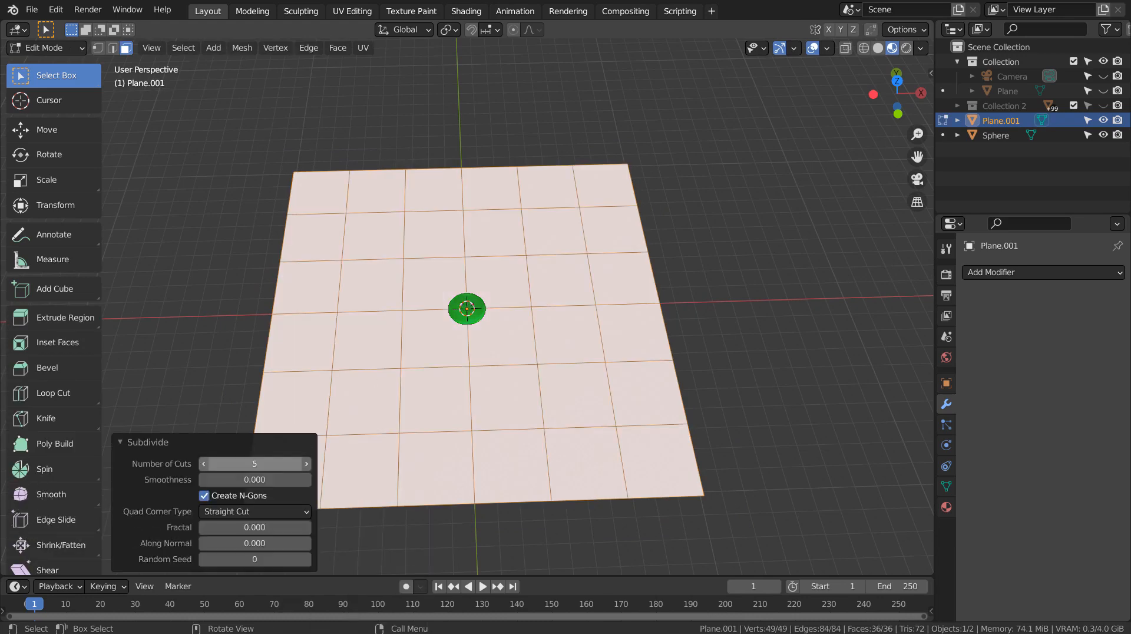
click(256, 463)
text(7)
key(Return)
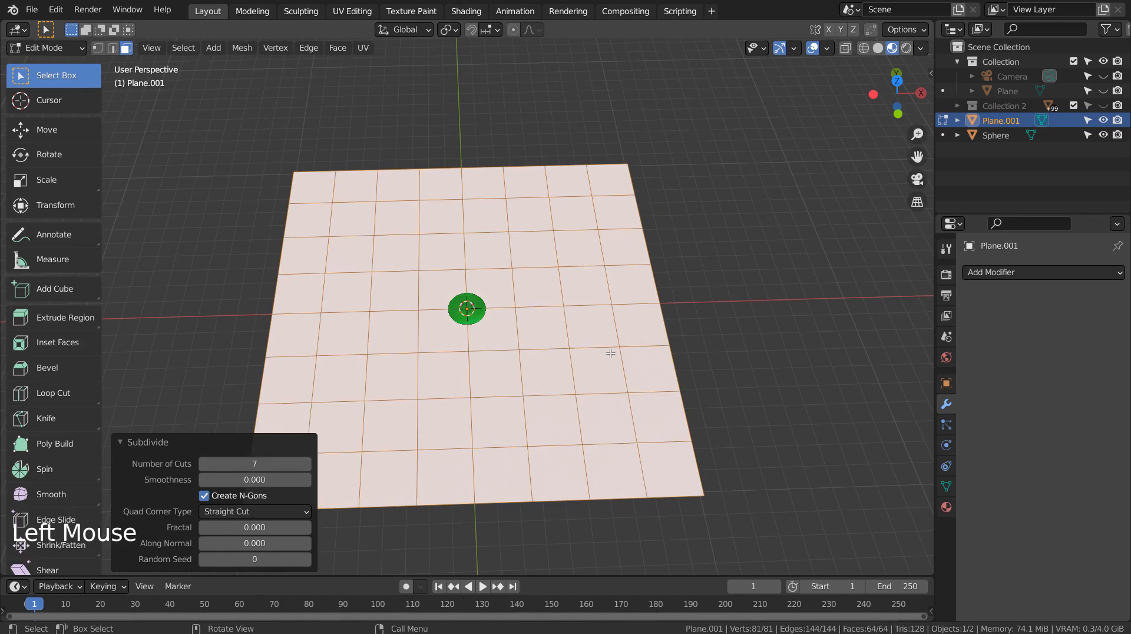
key(Tab)
Step: Parent the smiley button to the subdivided plane using the Object parent type
click(479, 316)
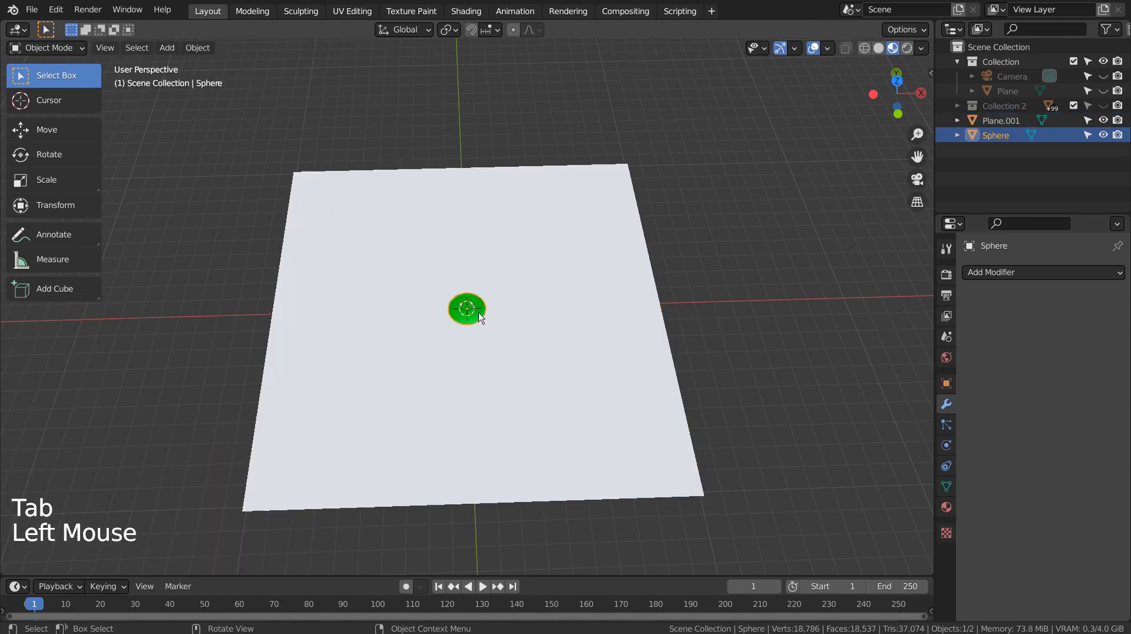
shift+click(588, 316)
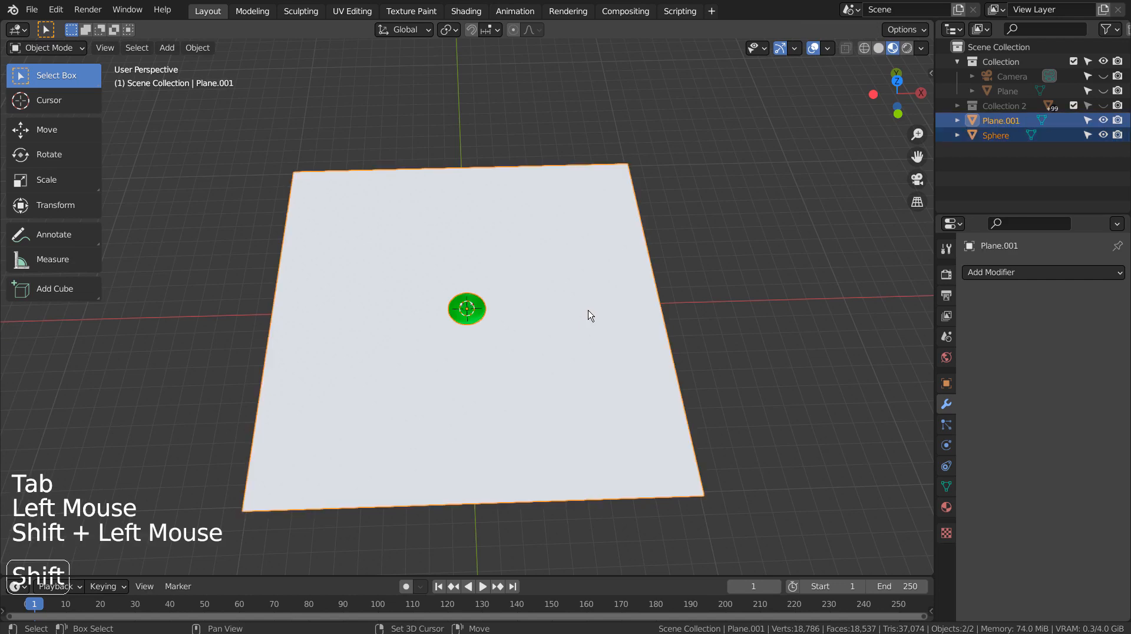
key(ctrl+o)
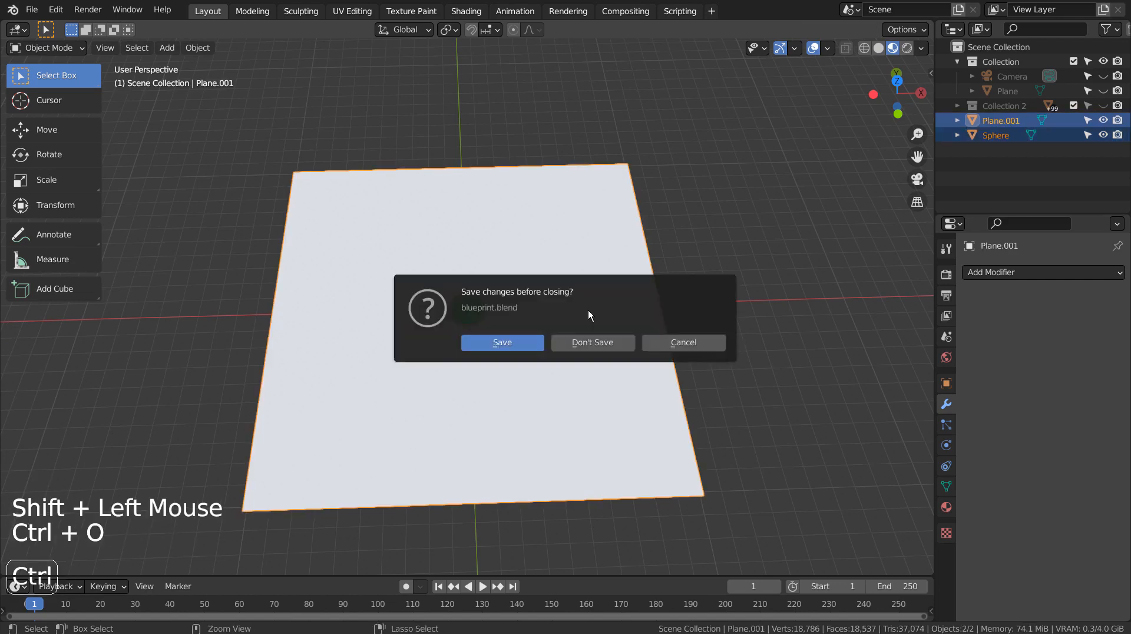
click(677, 344)
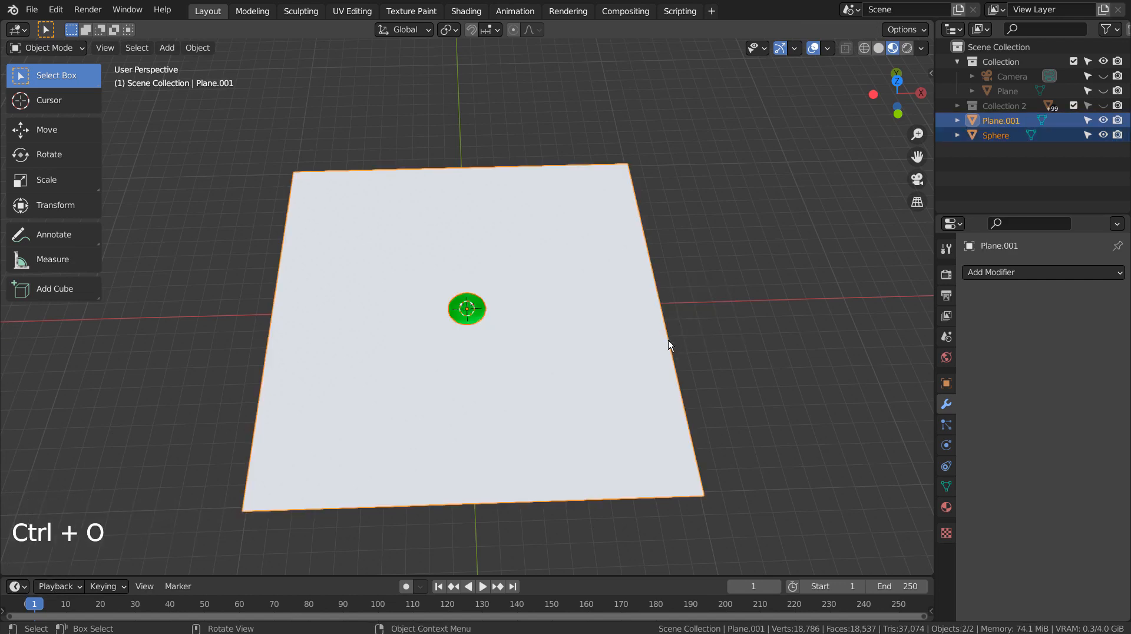
key(ctrl+p)
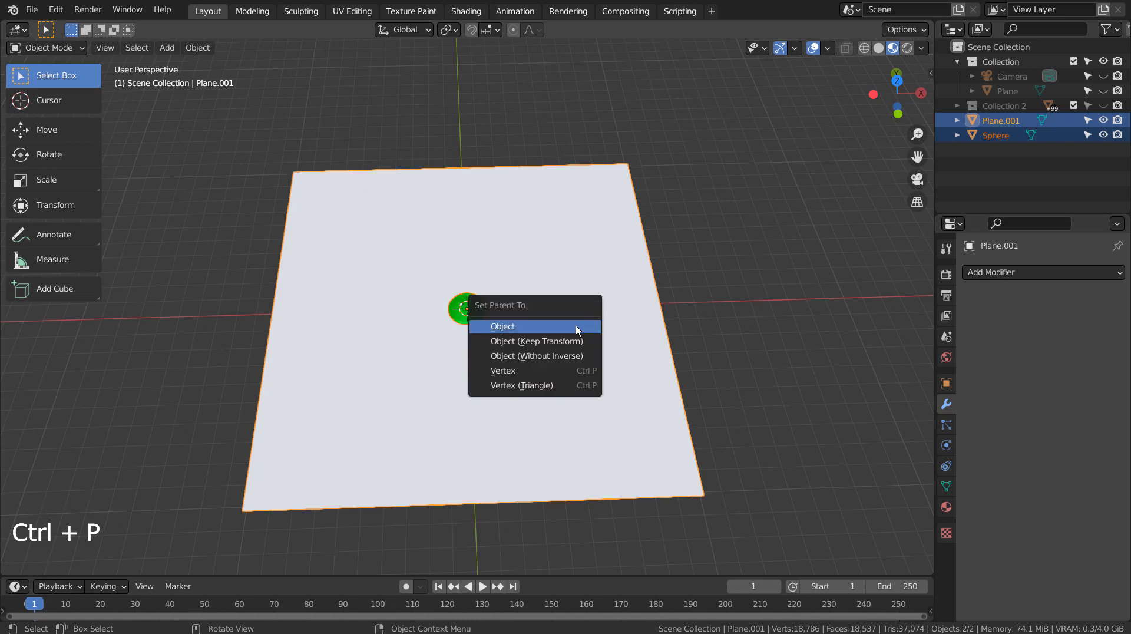
click(575, 325)
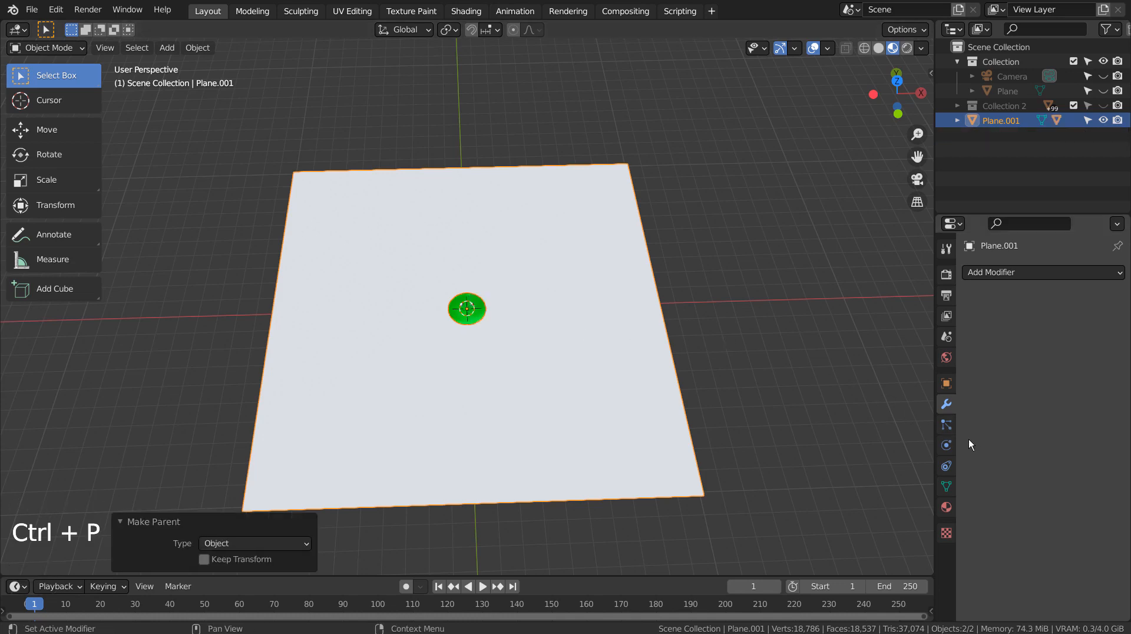
Step: Set the plane's instancing to Vertices and make the button instances real
click(946, 384)
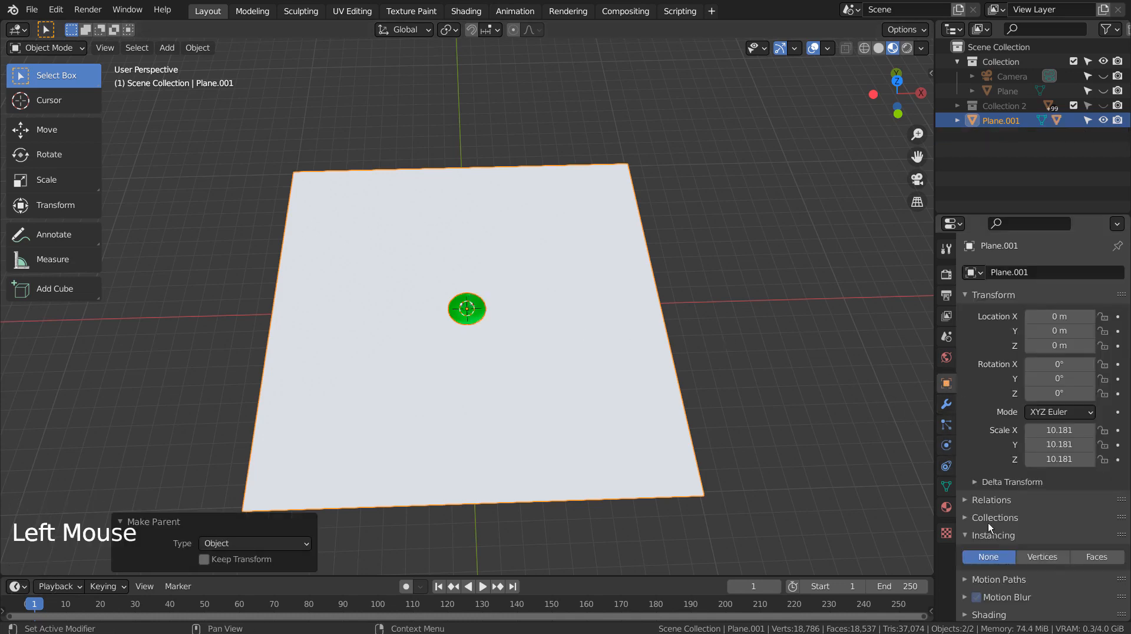
click(1040, 557)
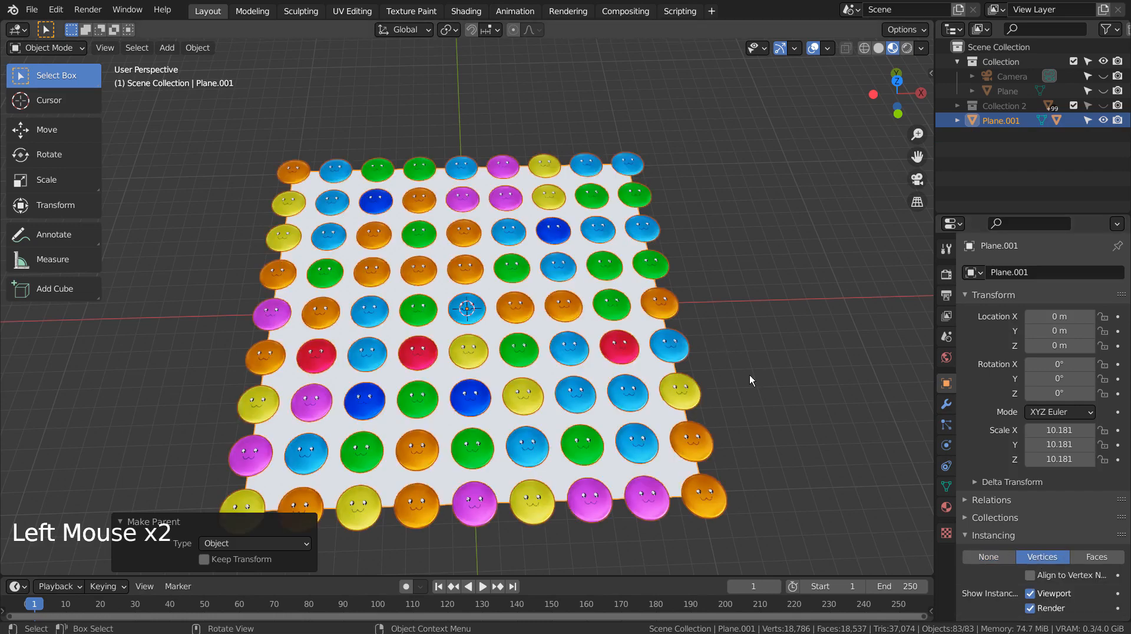
middle_drag(705, 325, 724, 347)
key(ctrl)
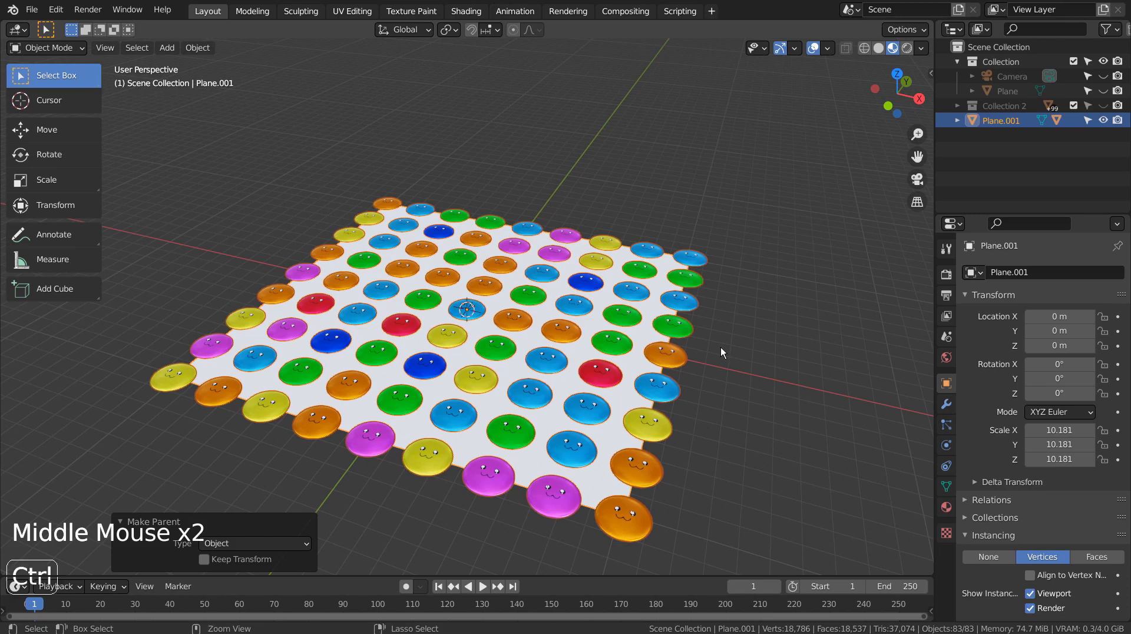
key(ctrl+a)
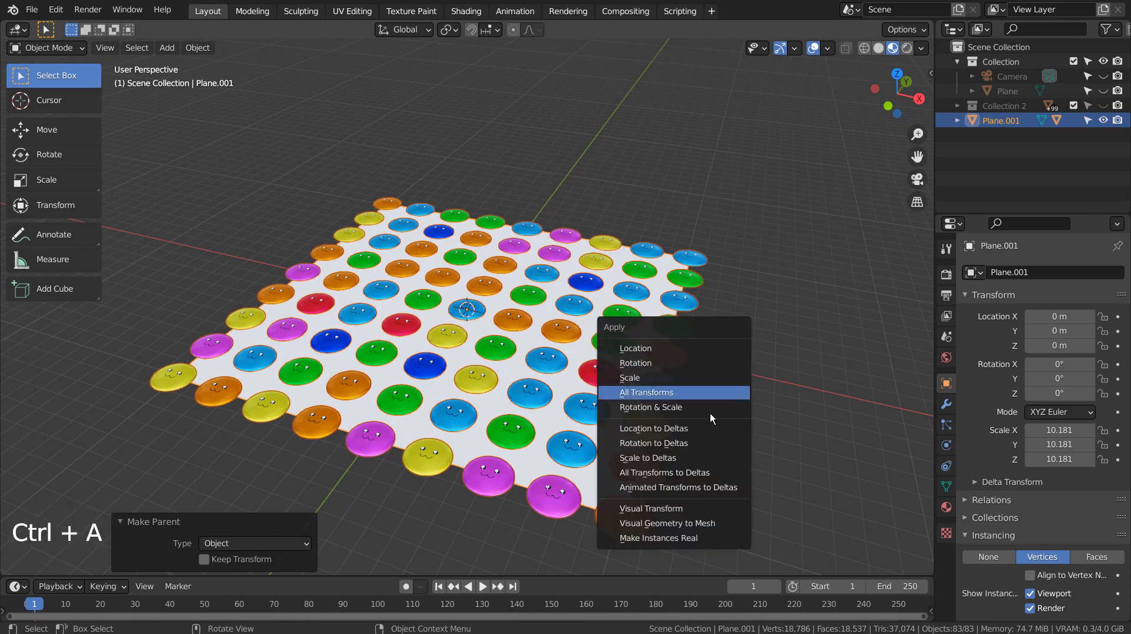
click(693, 538)
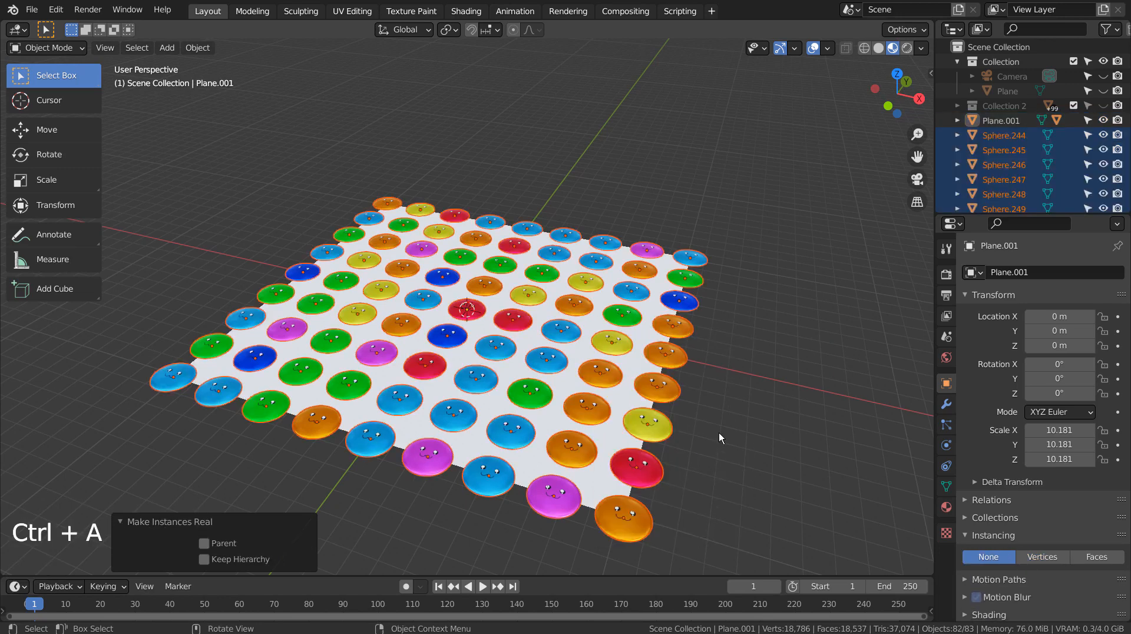
Step: Move all the selected smiley buttons into a new collection named Collection 3
middle_drag(649, 423, 501, 354)
key(m)
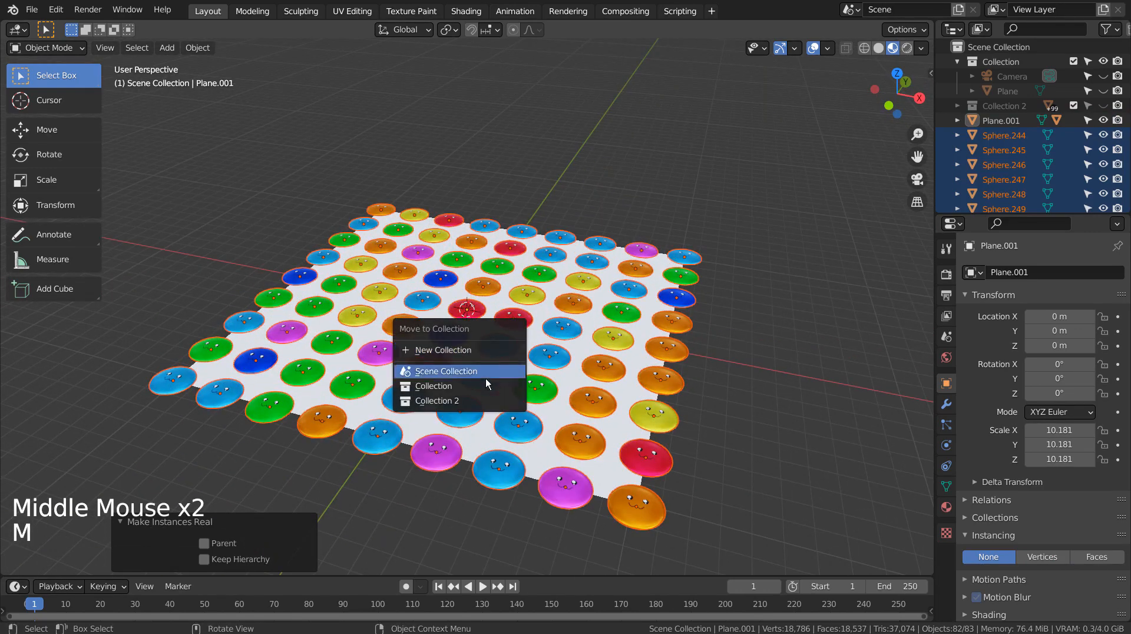
click(473, 348)
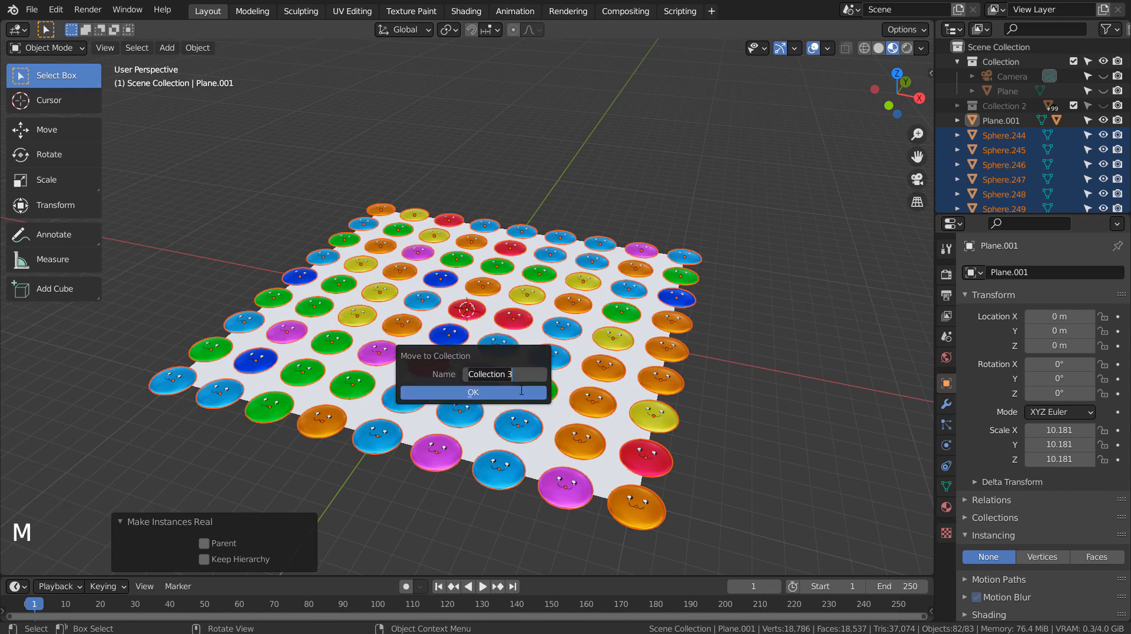
key(Return)
click(521, 392)
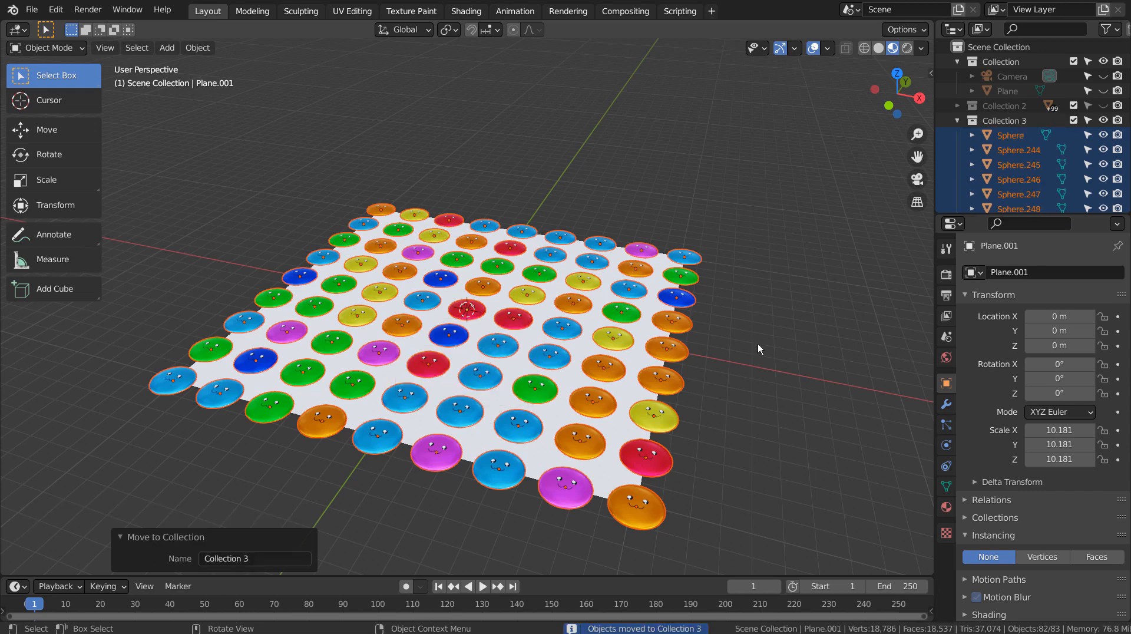
Step: Delete the original Sphere button from Collection 3 and the white plane beneath the button grid
click(976, 132)
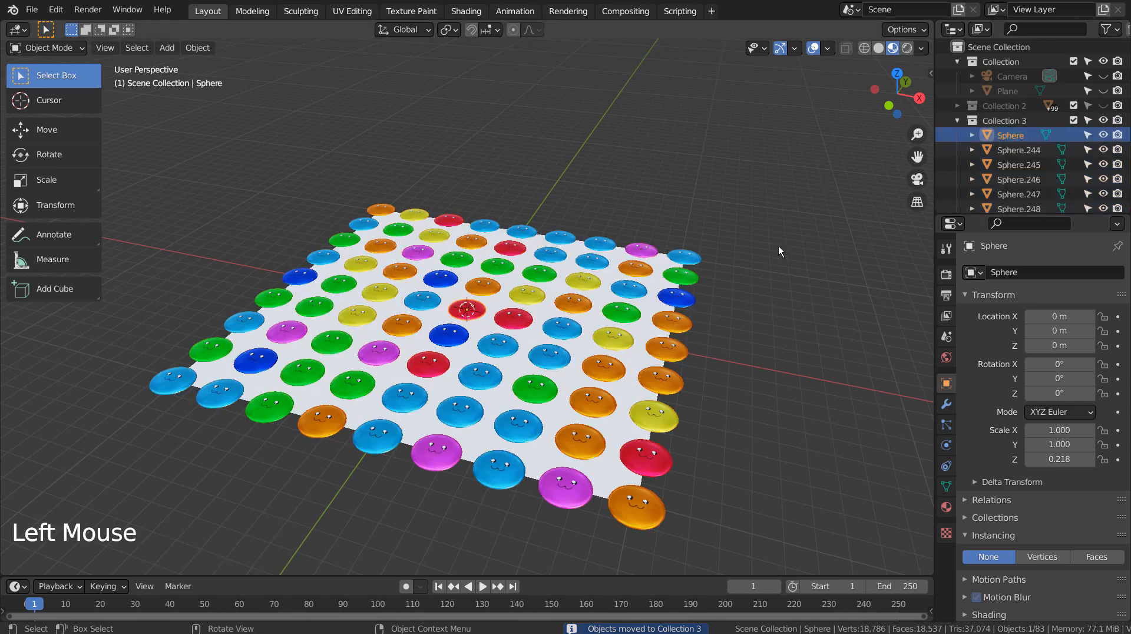
key(x)
click(761, 246)
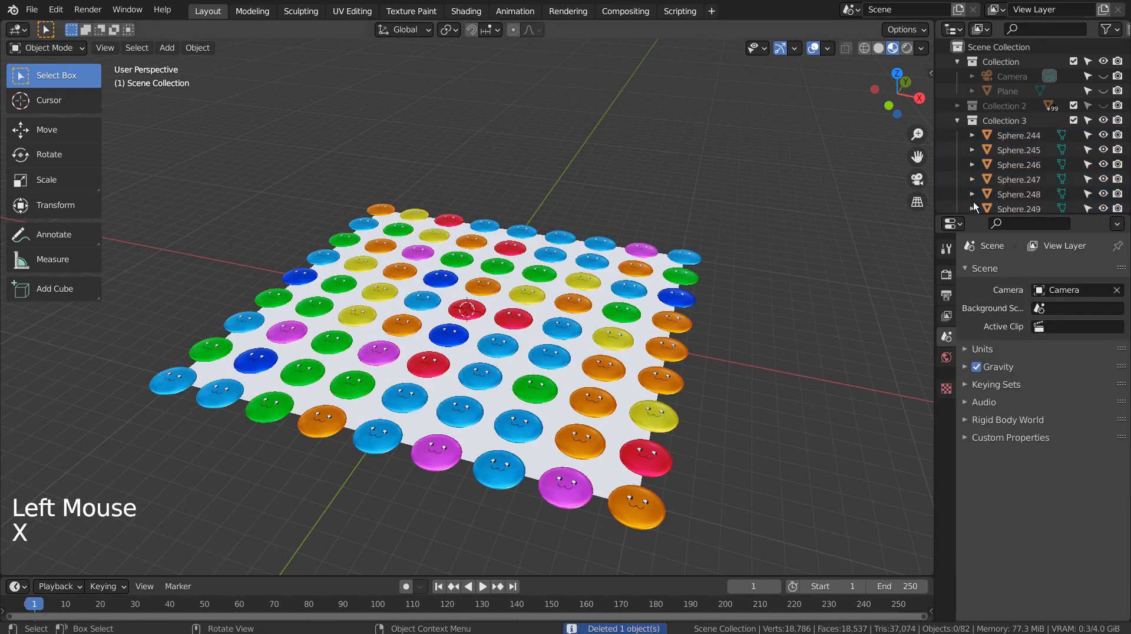
click(956, 120)
click(990, 124)
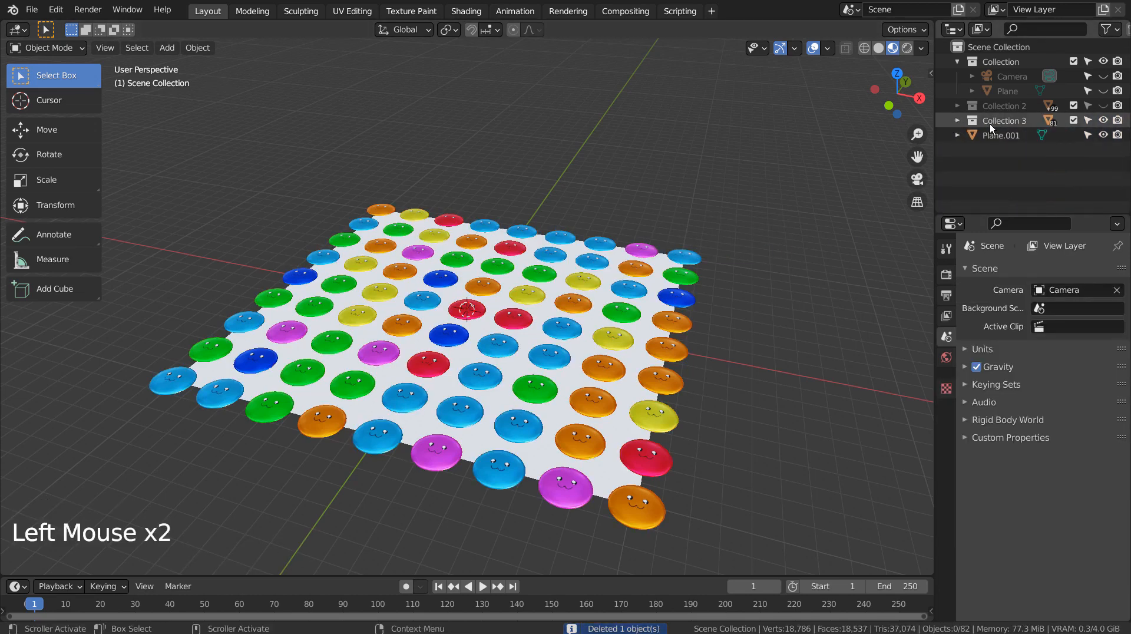
click(609, 474)
key(x)
click(607, 468)
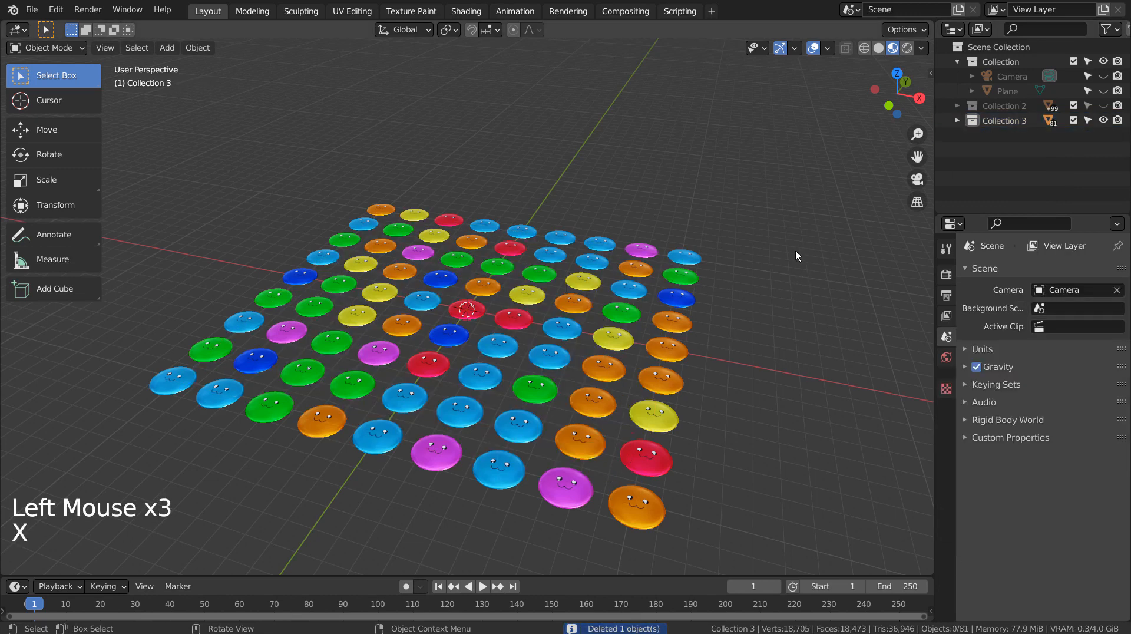
Step: Select all the buttons and apply Randomize Transform with a Z location of 2 m
middle_drag(450, 371, 453, 349)
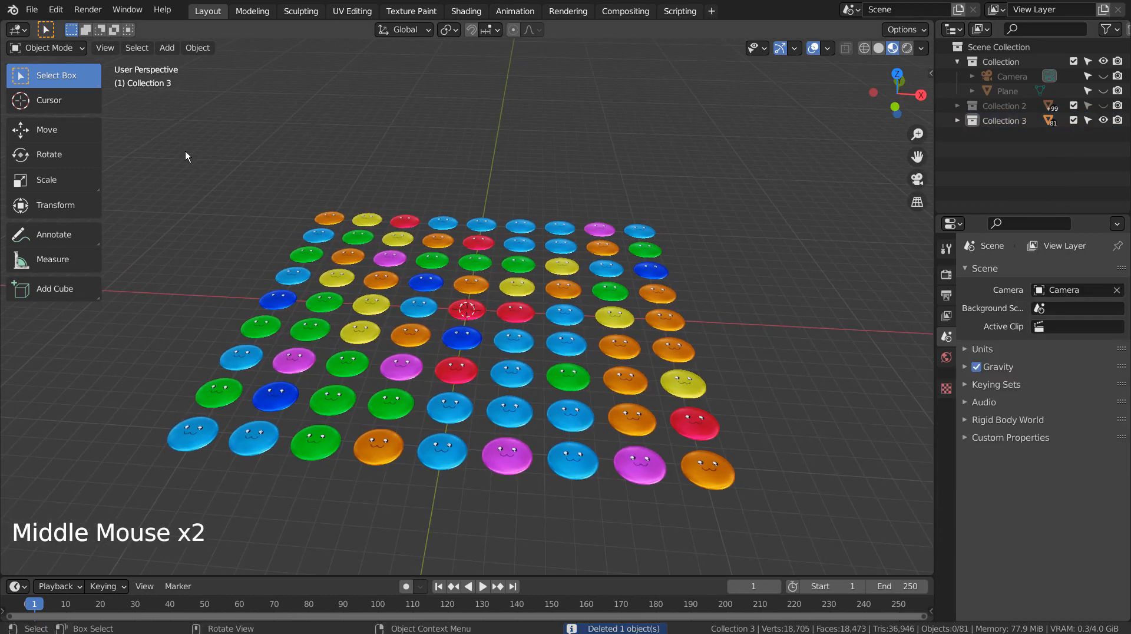
key(b)
drag(143, 161, 785, 497)
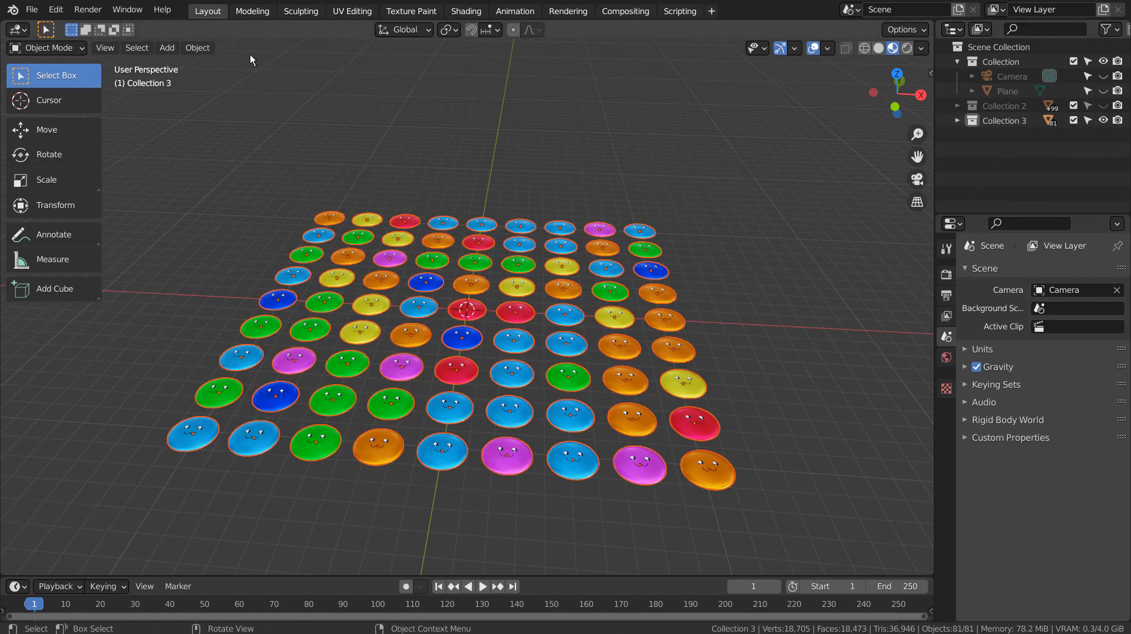
click(198, 48)
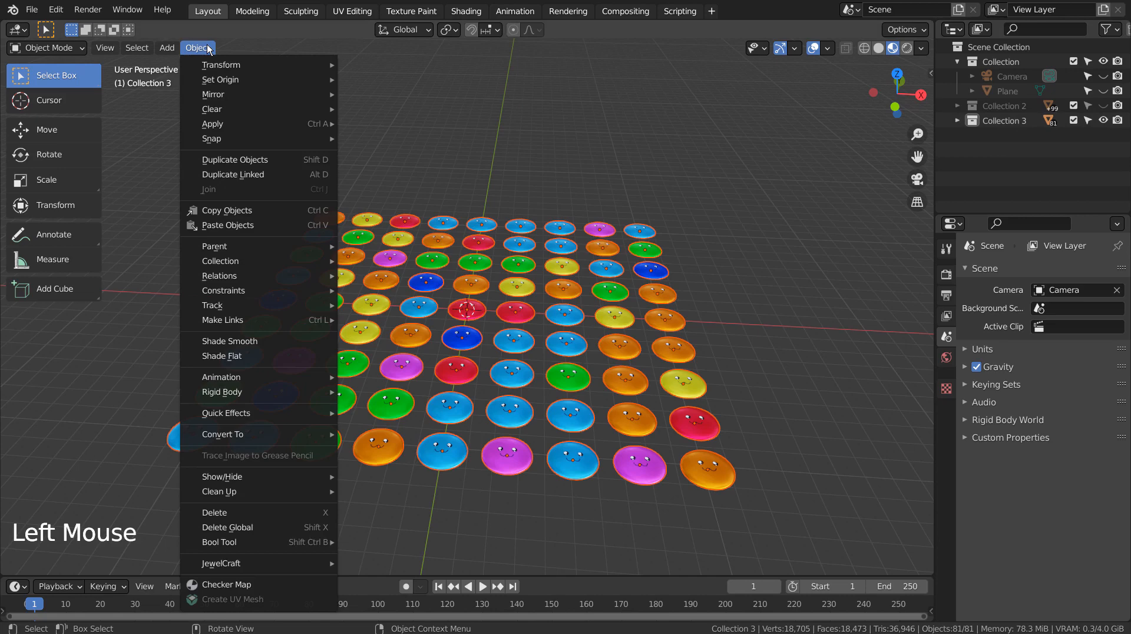
mouse_move(207, 65)
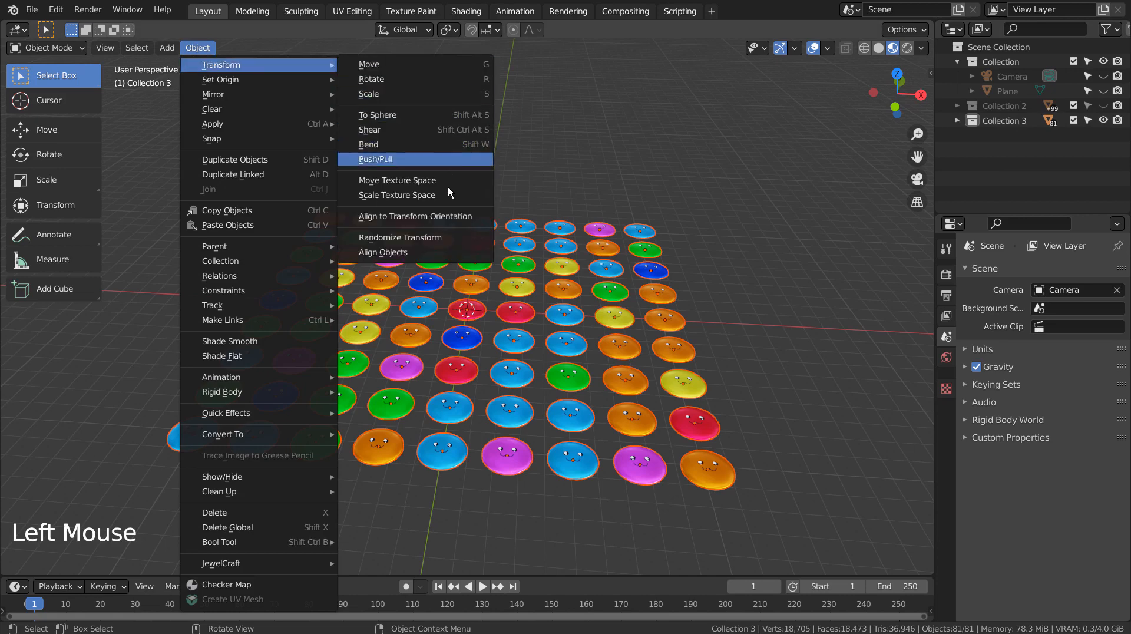
click(446, 238)
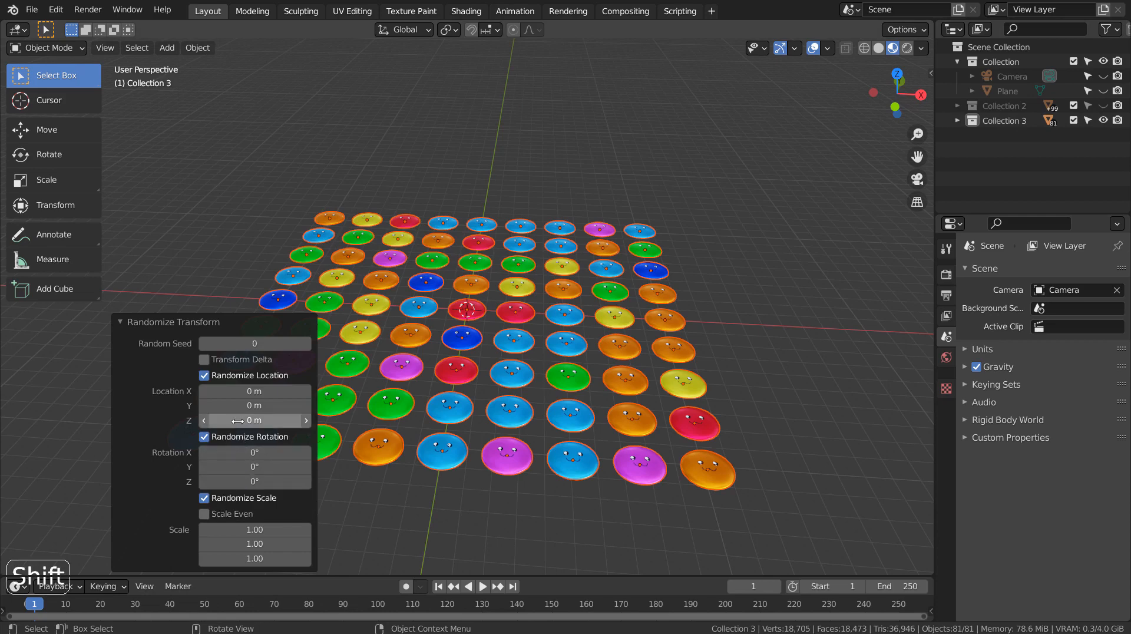
mouse_move(254, 420)
shift+mouse_down()
mouse_move(306, 420)
mouse_move(243, 422)
shift+mouse_up()
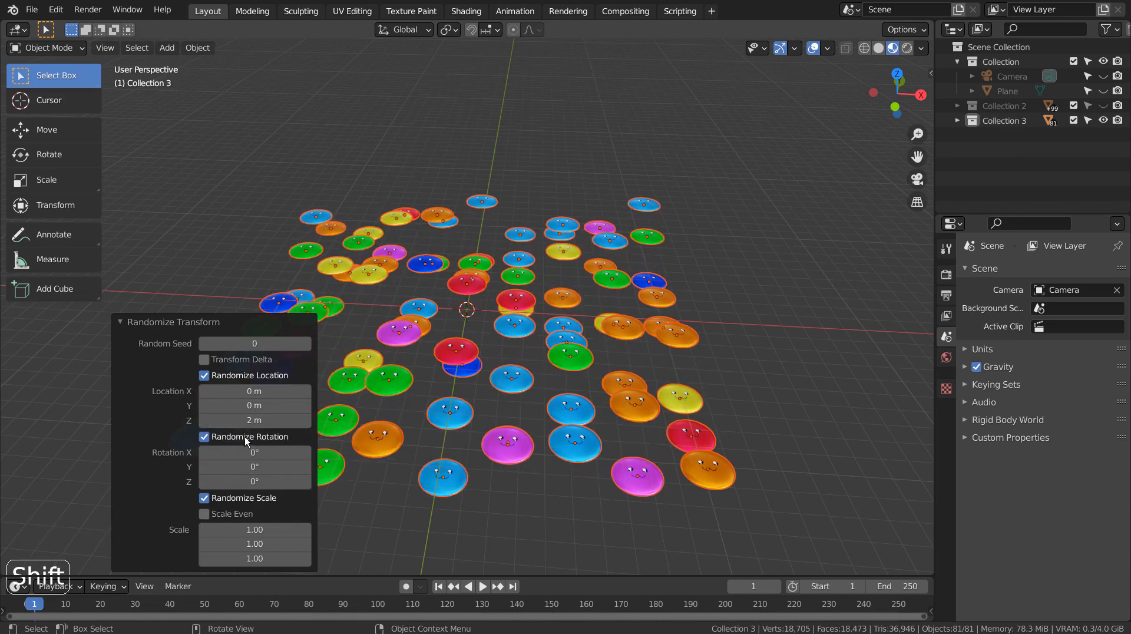
Step: Set the random seed to 104 and try randomizing the buttons' Y rotation by 90°
drag(236, 343, 300, 344)
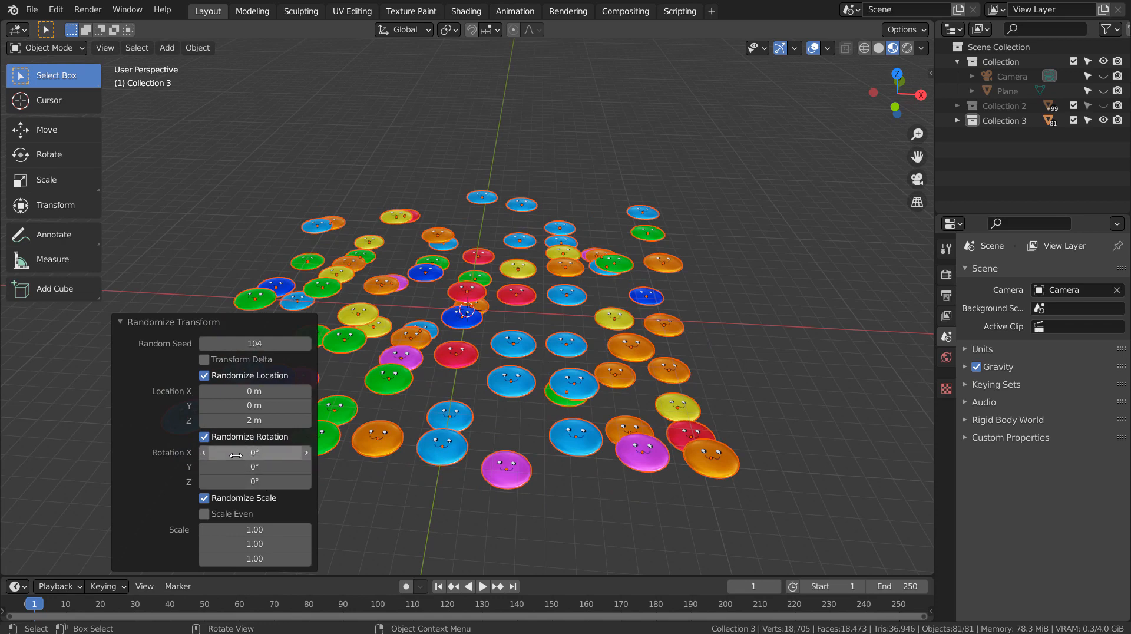
shift+click(255, 452)
shift+drag(255, 452, 262, 452)
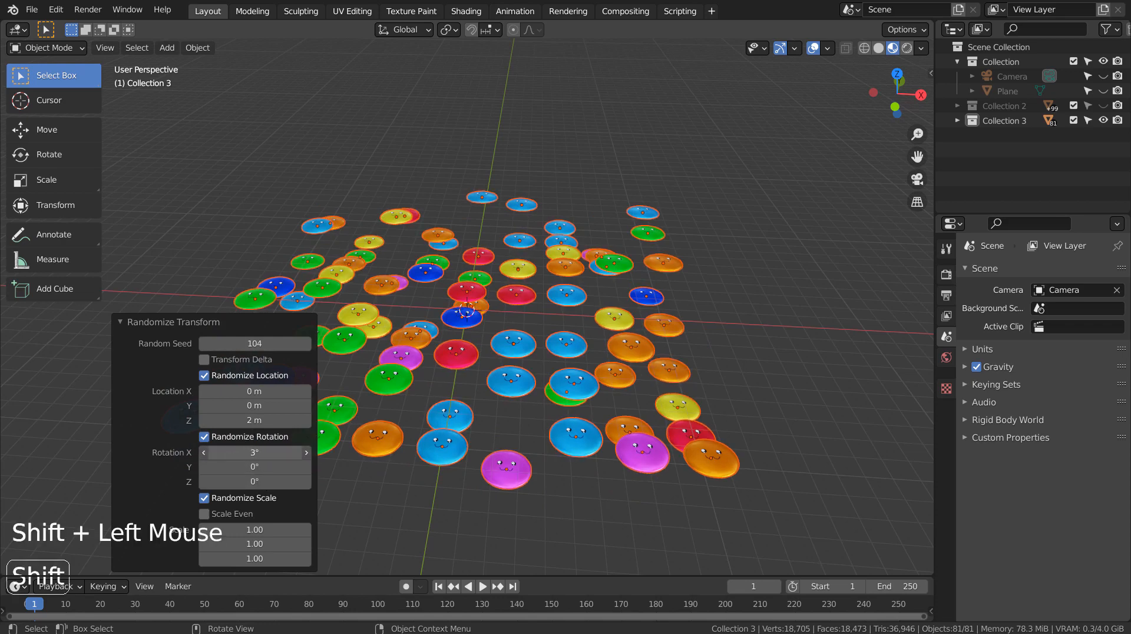
click(259, 452)
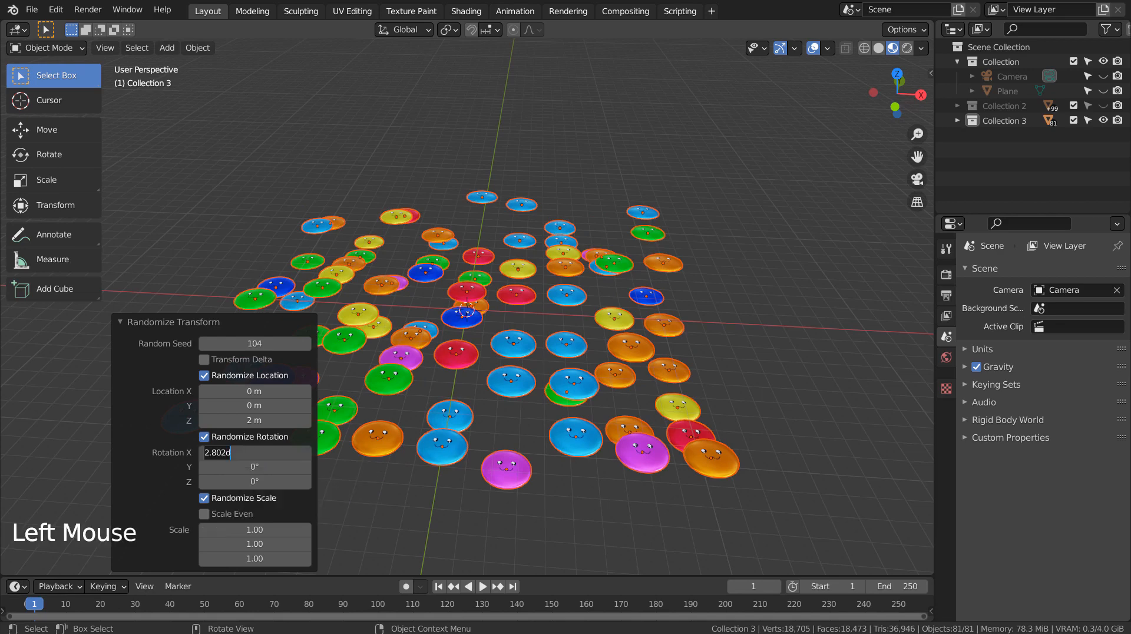
text(0)
key(Tab)
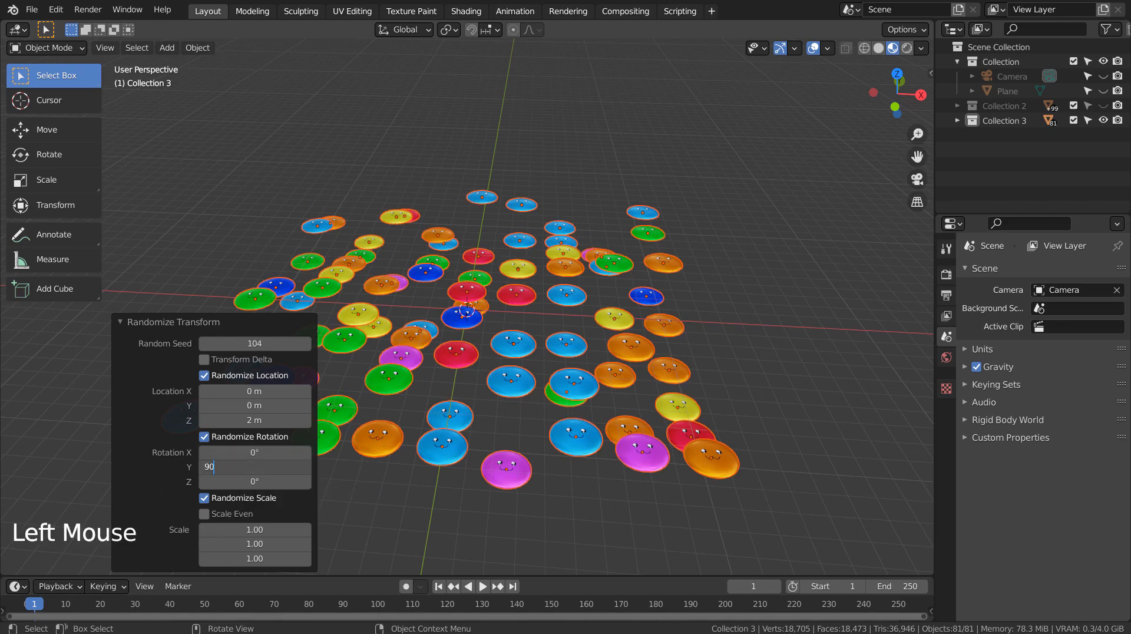
key(Return)
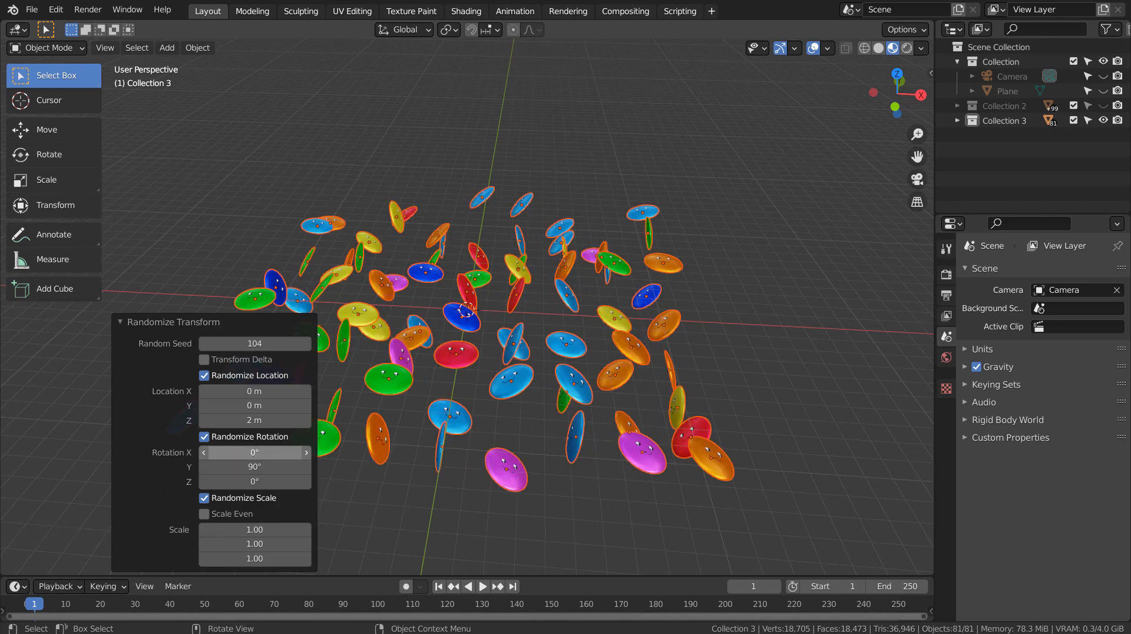
Step: Reset the randomized Y rotation to 0° and set the randomized Z rotation to 179°
click(255, 467)
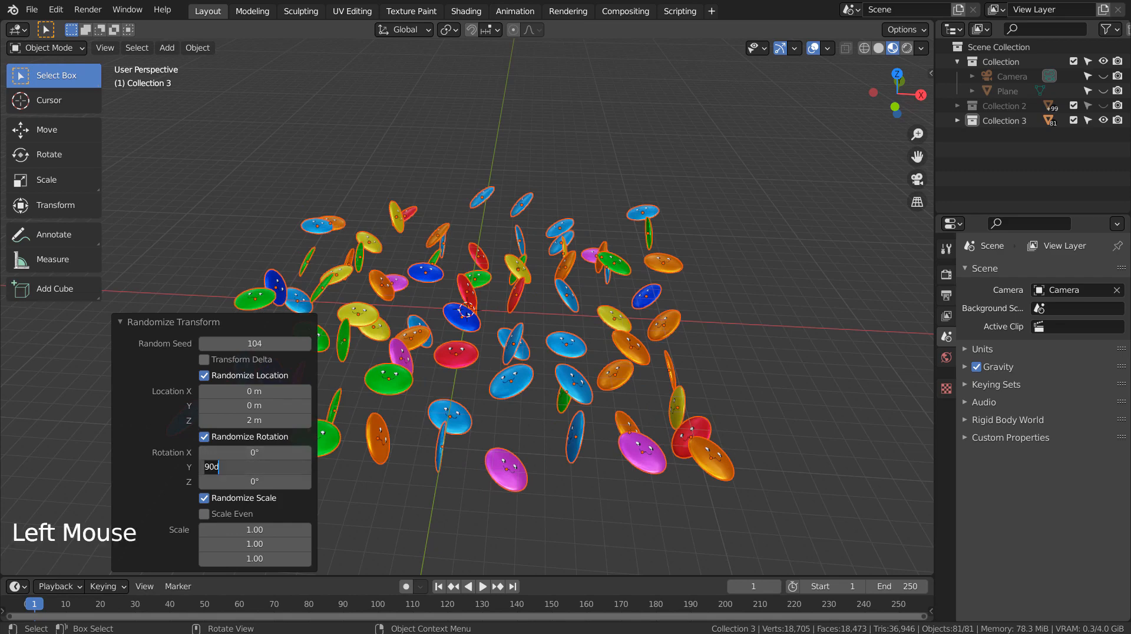
key(Tab)
text(90)
key(Return)
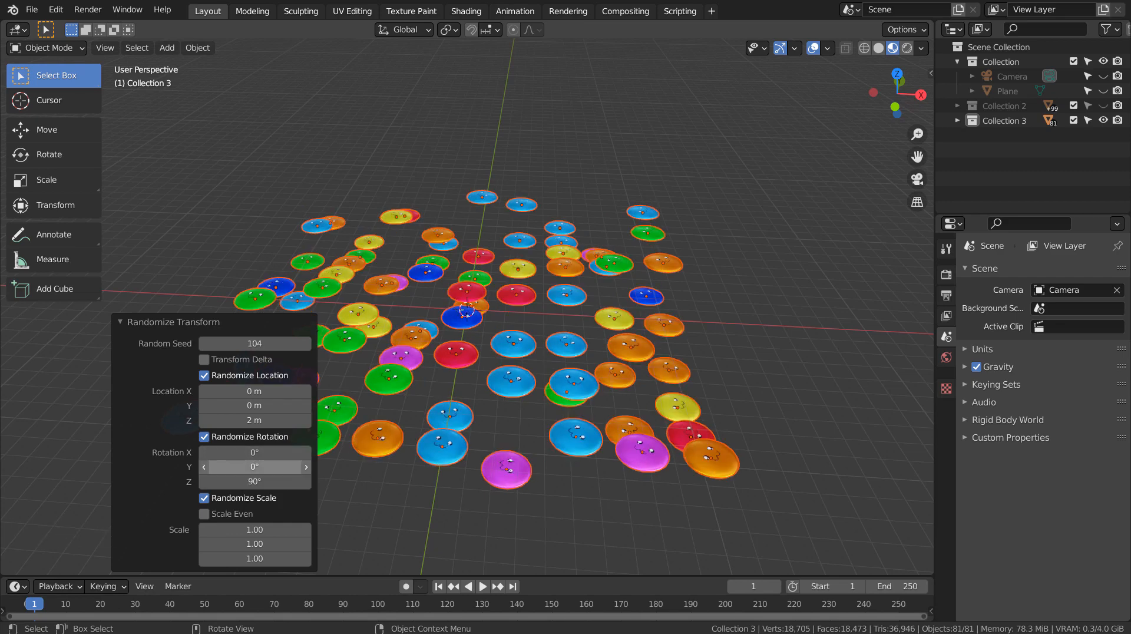
click(226, 486)
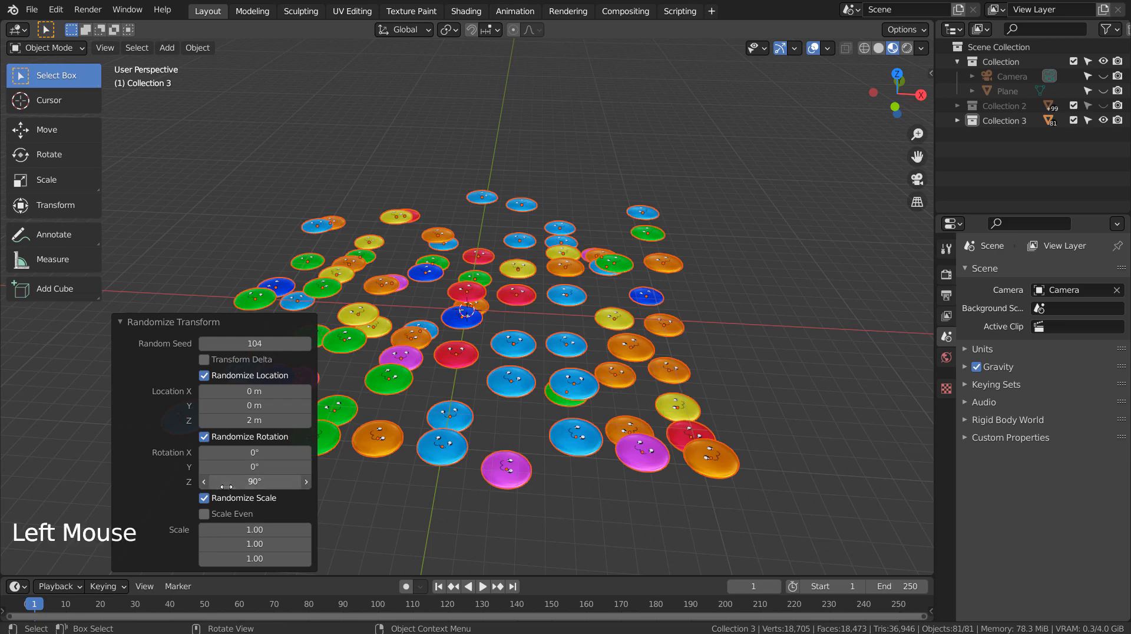
drag(236, 483, 226, 483)
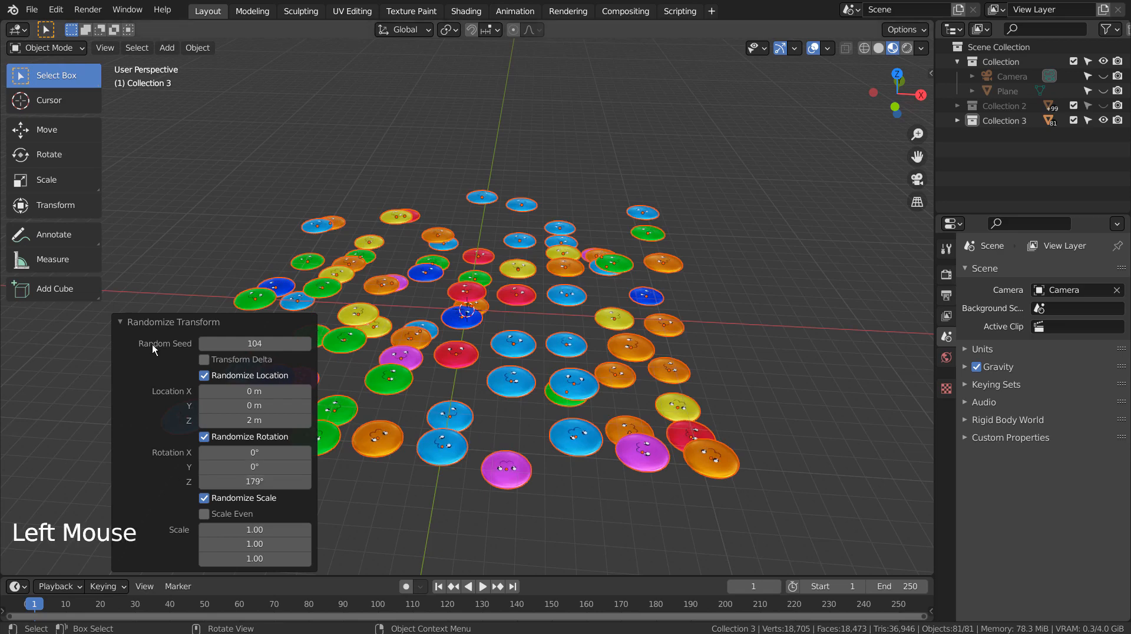
Step: Scatter the buttons horizontally by randomizing their X location and setting the randomized Y location to 1.8 m
middle_drag(797, 271, 606, 375)
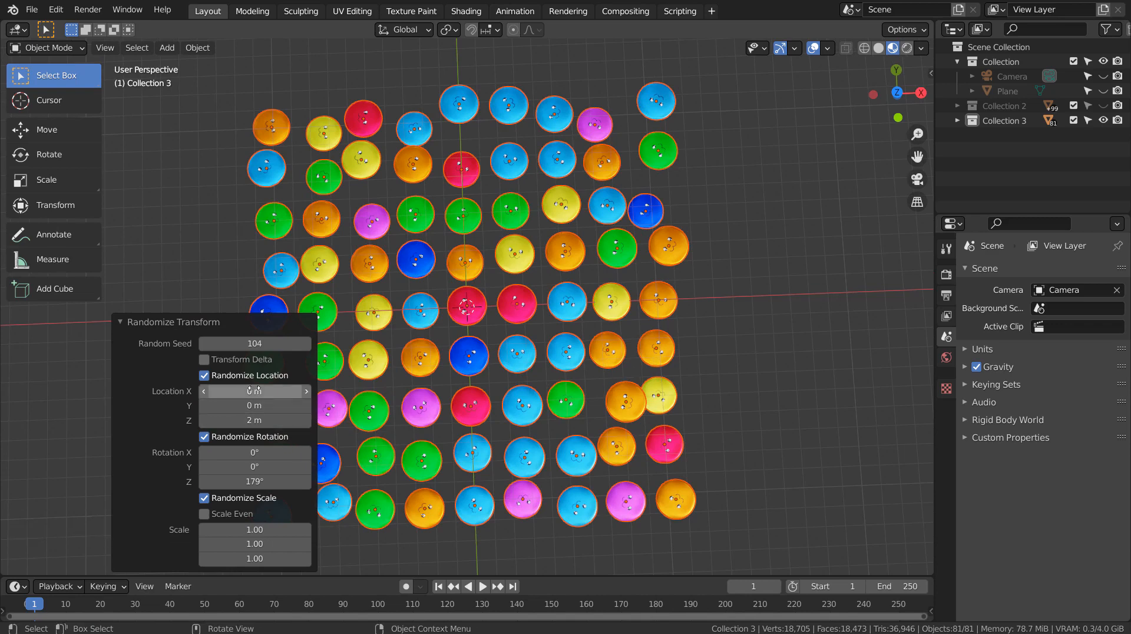
shift+drag(253, 391, 294, 391)
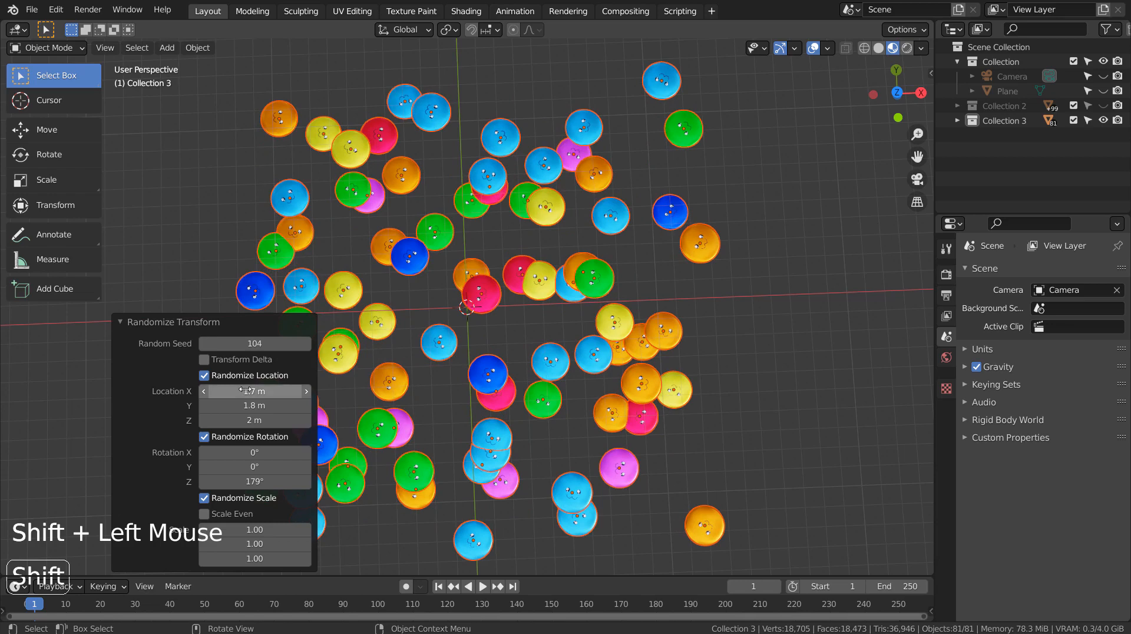
Step: Move the overlapping light-blue button Sphere.305 about 2.7 m along the positive X axis
click(494, 437)
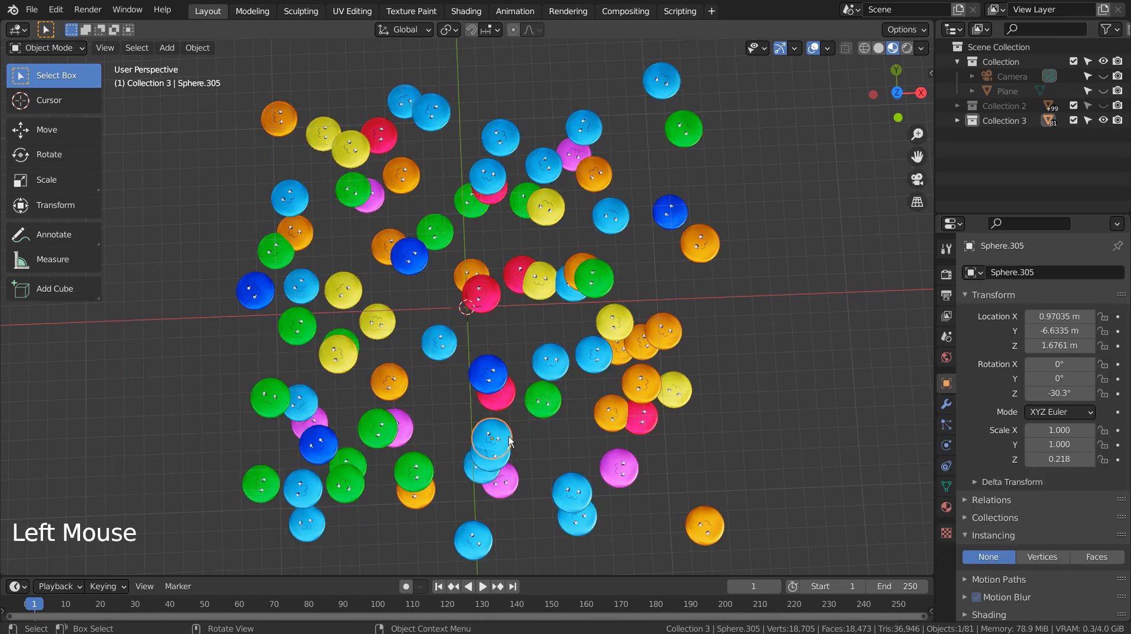
key(g)
key(x)
click(512, 461)
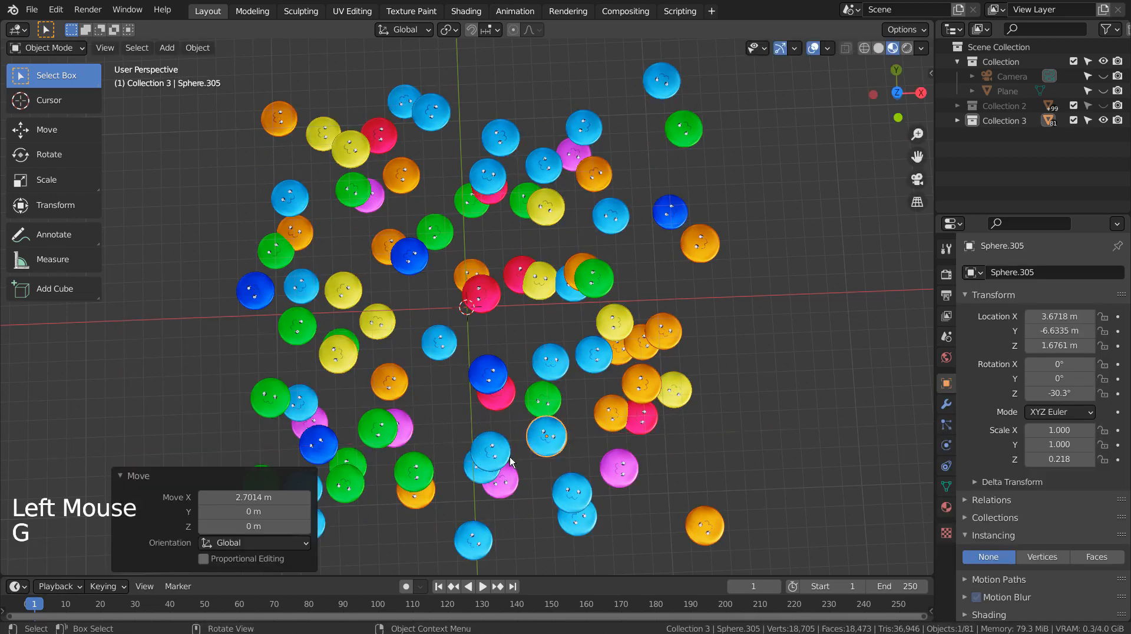
Step: Move the light-blue button Sphere.304 about -2.2 m along X and about 2.1 m along Y, clear of its neighbours
click(493, 453)
key(g)
key(x)
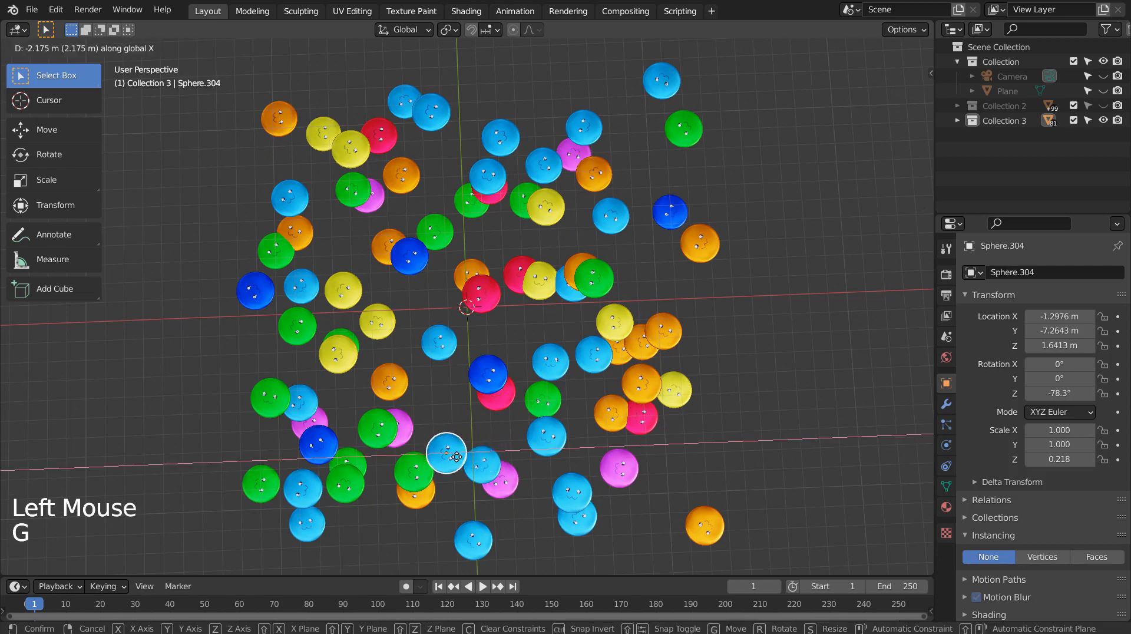
click(458, 458)
key(g)
key(y)
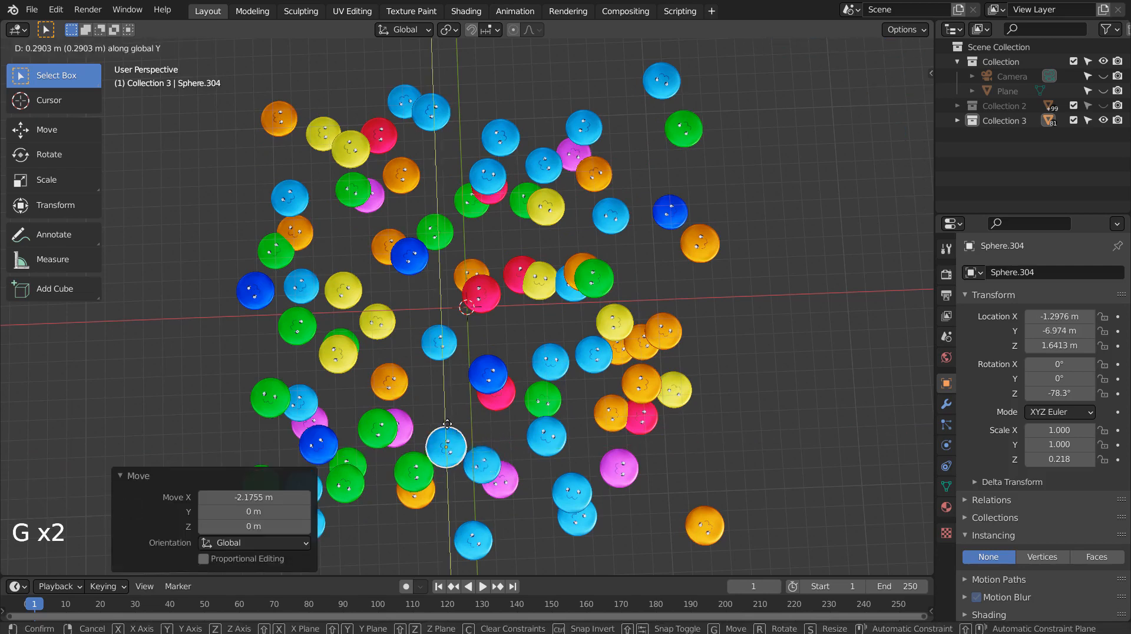
click(443, 420)
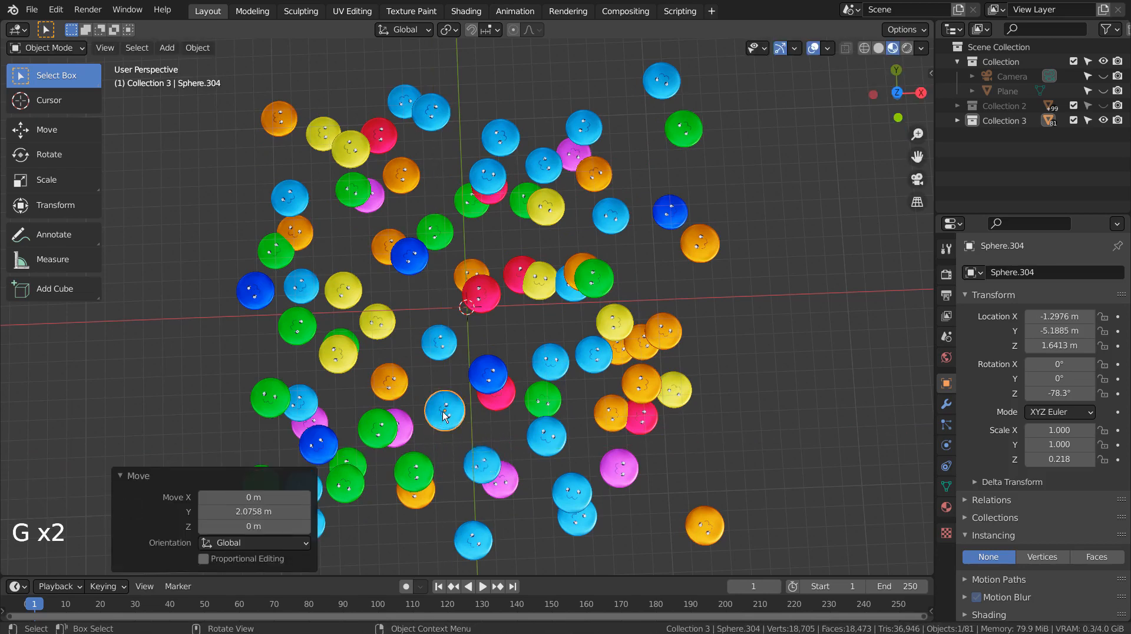
Step: Select all objects in Collection 3 and duplicate them about 5.2 m straight down along Z
key(KP_1)
key(KP_7)
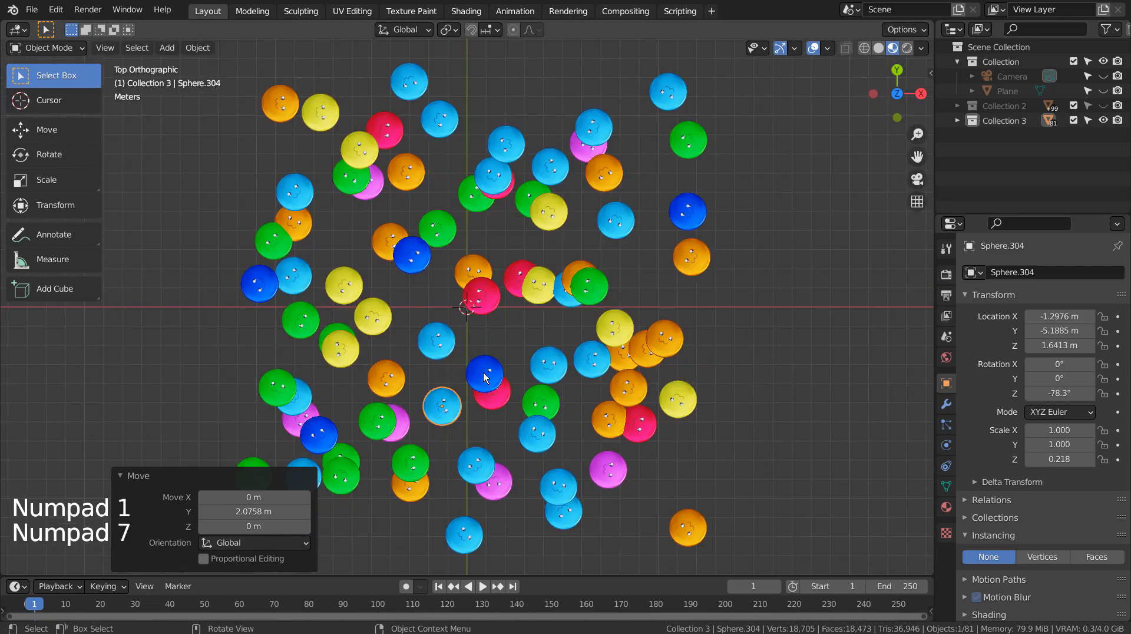
scroll(485, 377, down, 1)
shift+middle_drag(495, 377, 580, 389)
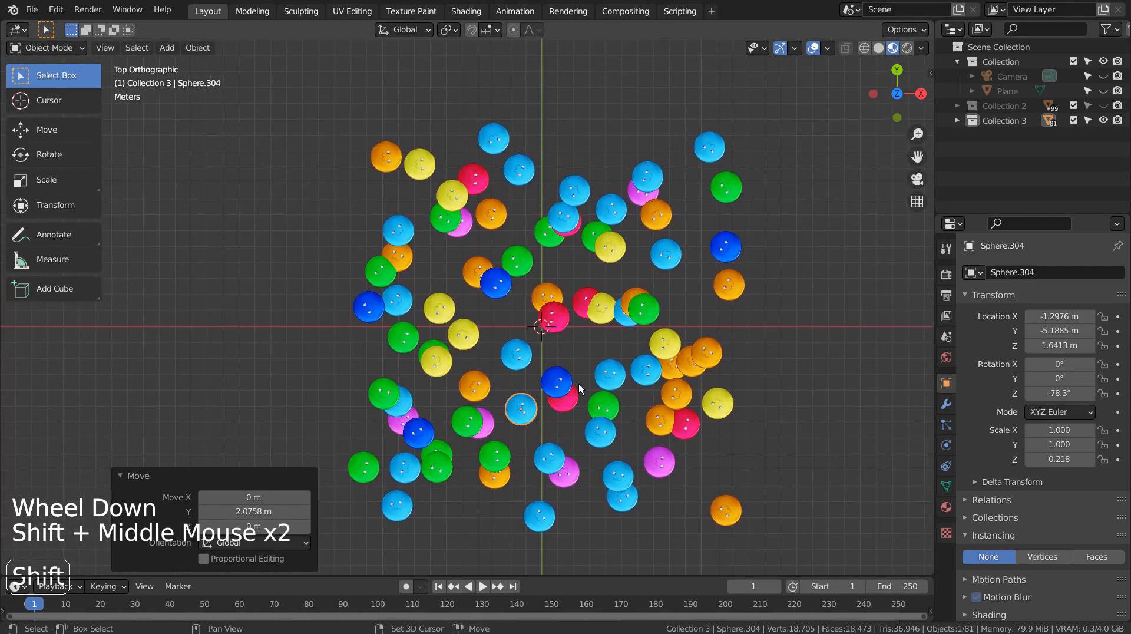
right_click(1006, 122)
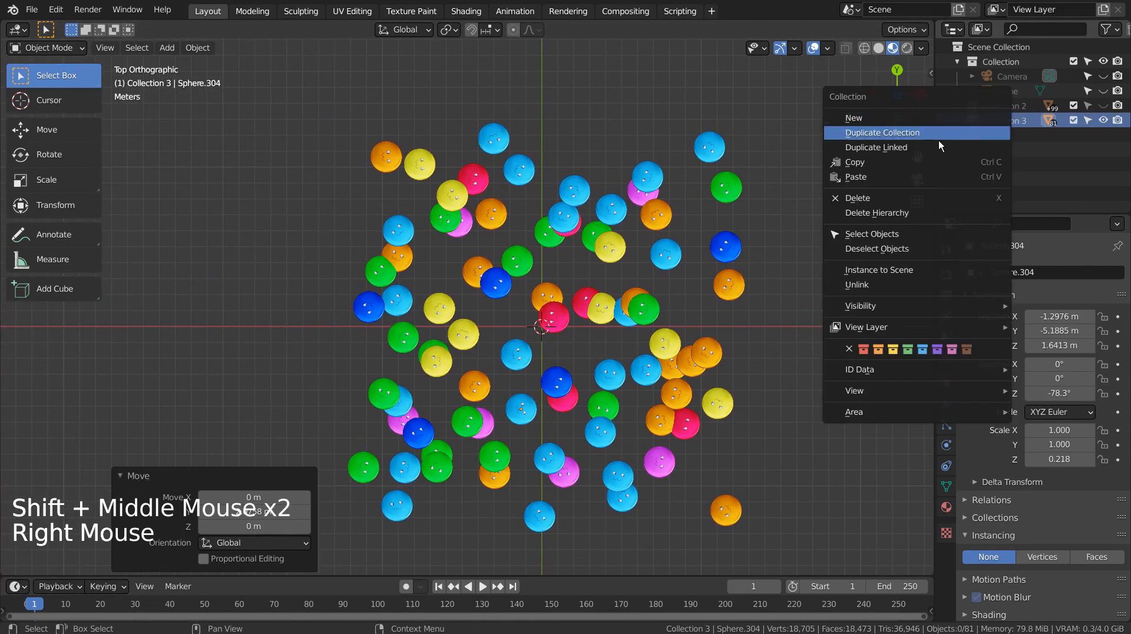
click(895, 234)
middle_drag(754, 412, 667, 382)
key(shift+d)
key(z)
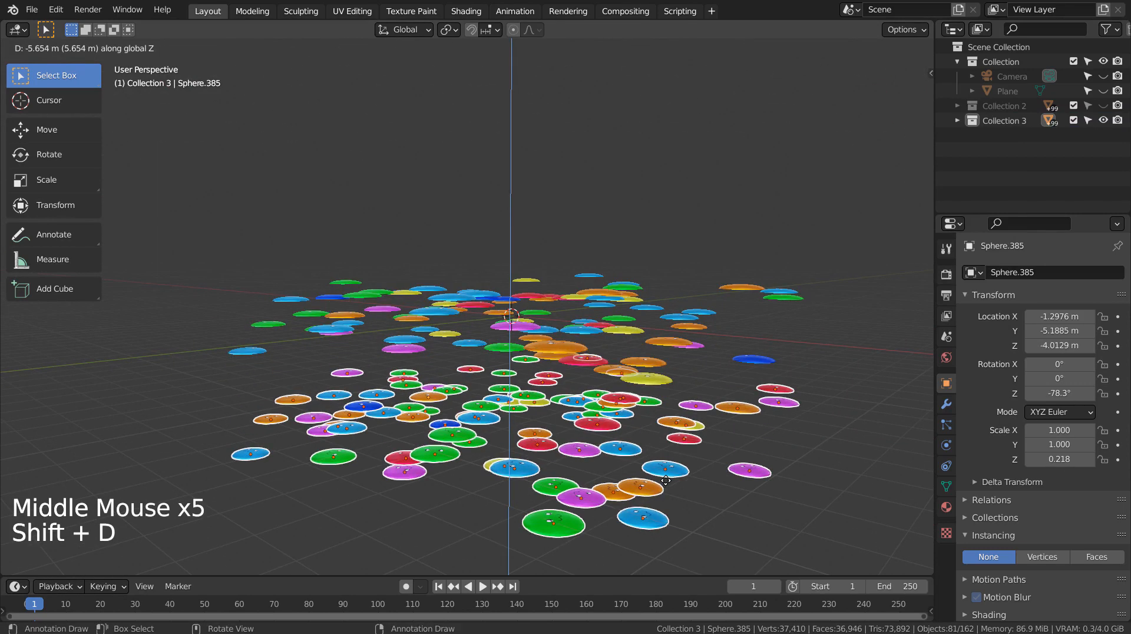
click(663, 478)
Step: Rotate the duplicated layer of buttons by about 52° in top view
key(KP_1)
key(KP_7)
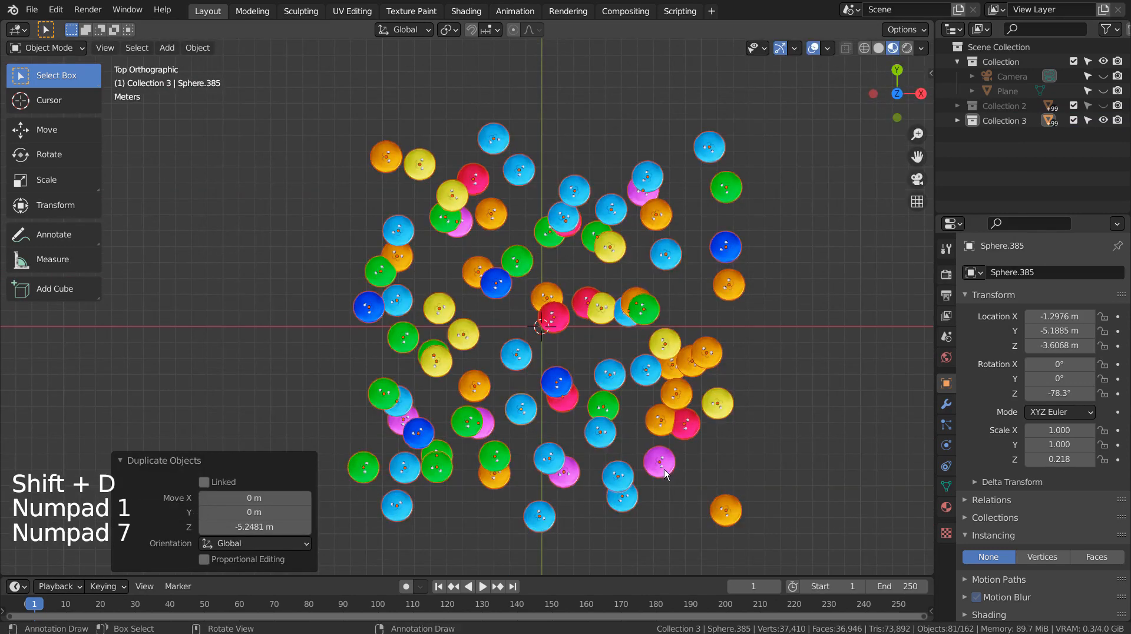
key(r)
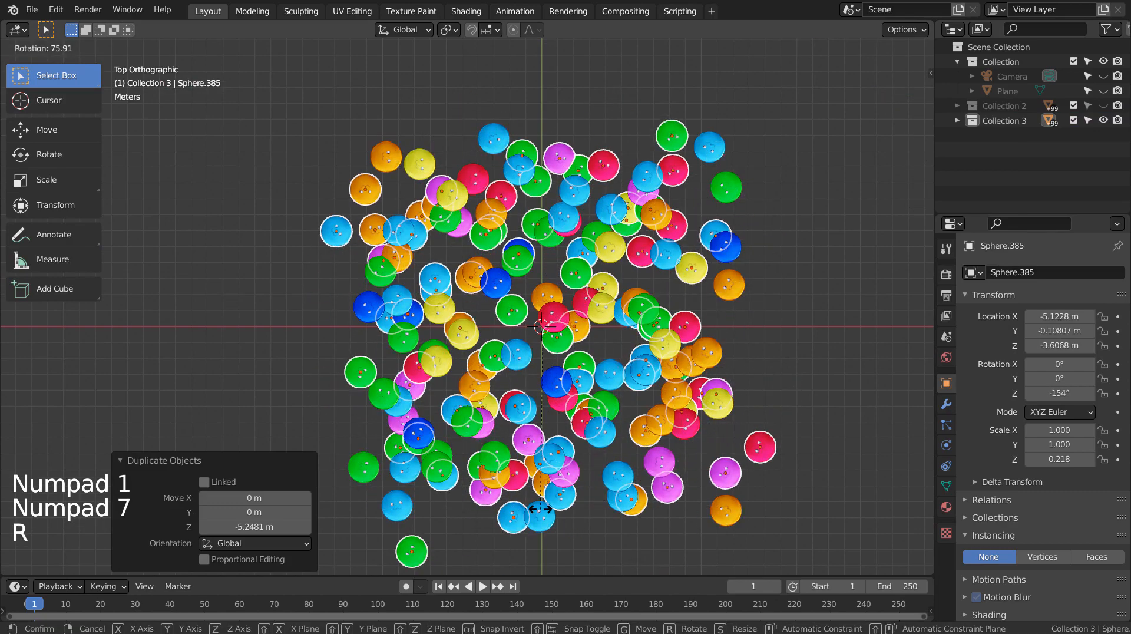
click(613, 498)
Step: Duplicate the rotated button layer about 5.2 m further down along Z
middle_drag(670, 476, 741, 298)
key(shift+d)
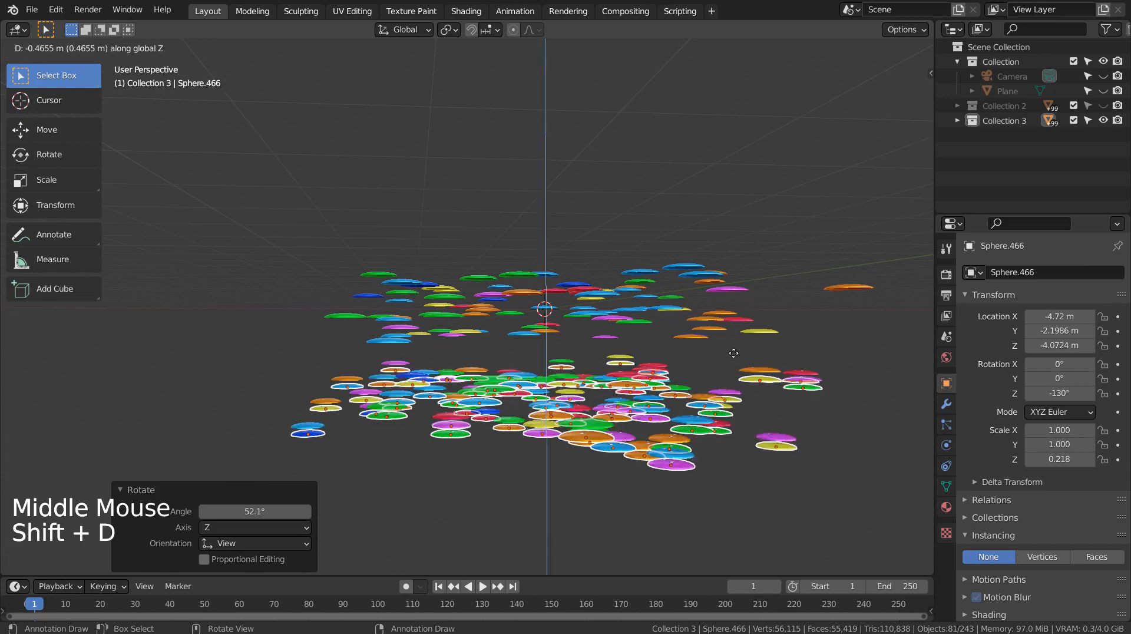
key(z)
click(731, 384)
middle_drag(692, 284, 656, 409)
Step: Rotate the third layer of buttons by about -112° around Z in top view
key(KP_1)
key(KP_7)
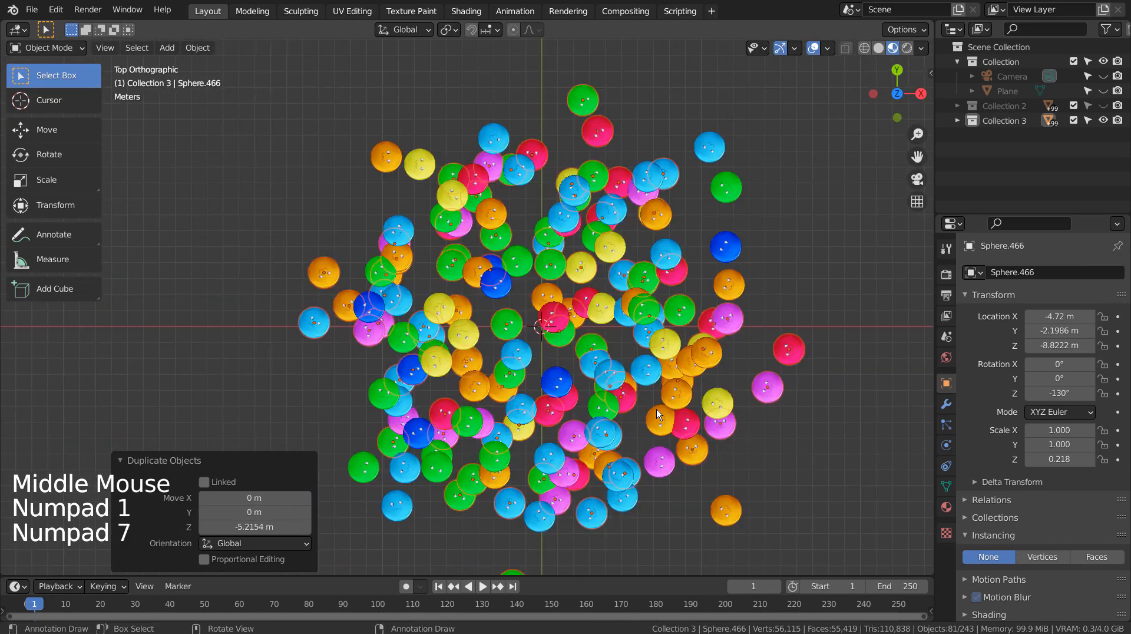
key(r)
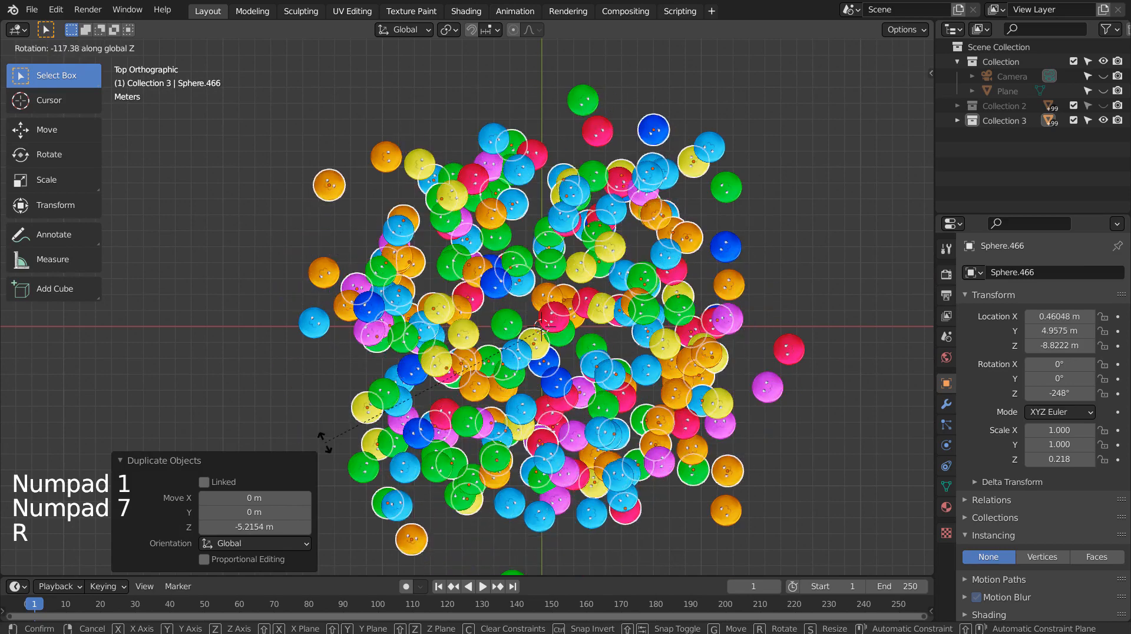
click(365, 450)
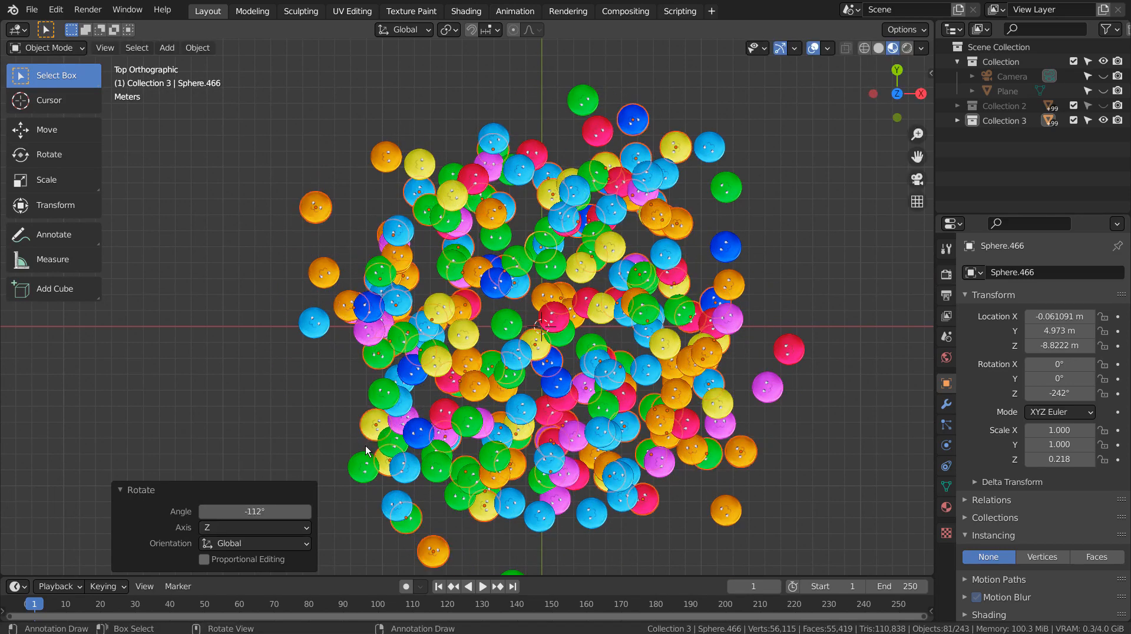
Step: Add a plane at the origin and scale it up about 27.5 times as a background for the buttons
middle_drag(545, 448, 669, 388)
scroll(669, 388, down, 3)
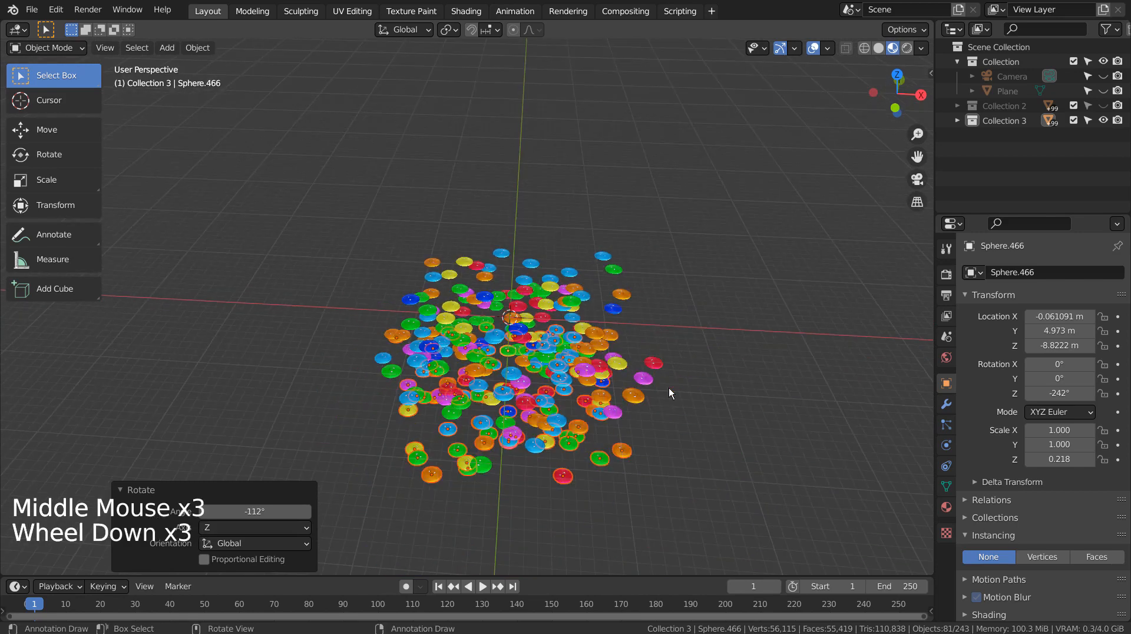
key(shift+a)
click(784, 311)
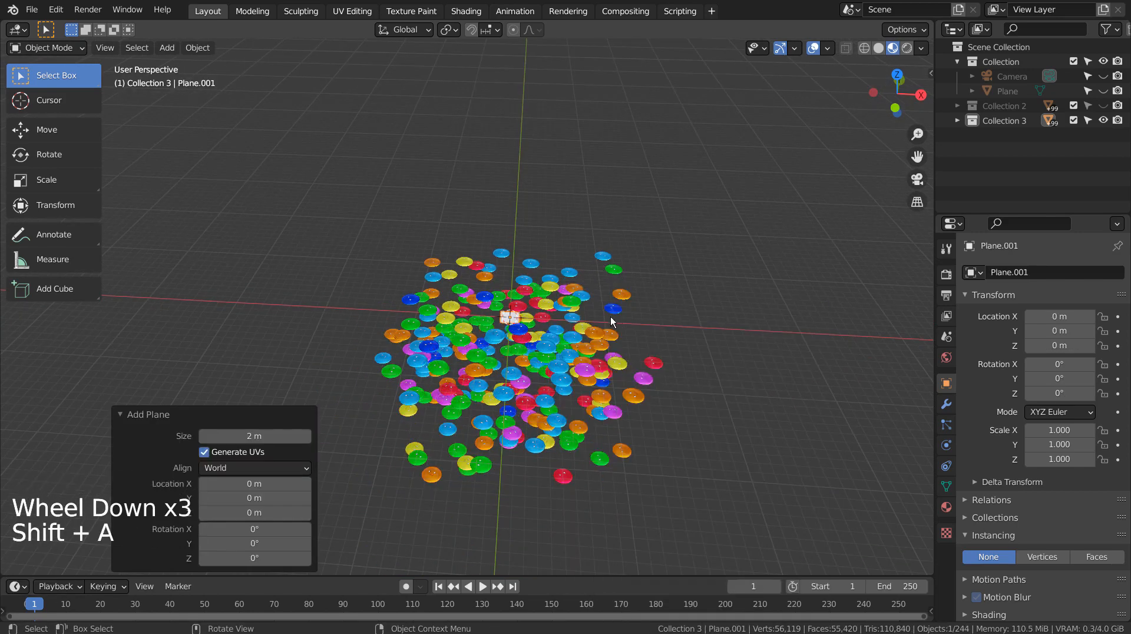
key(s)
click(457, 539)
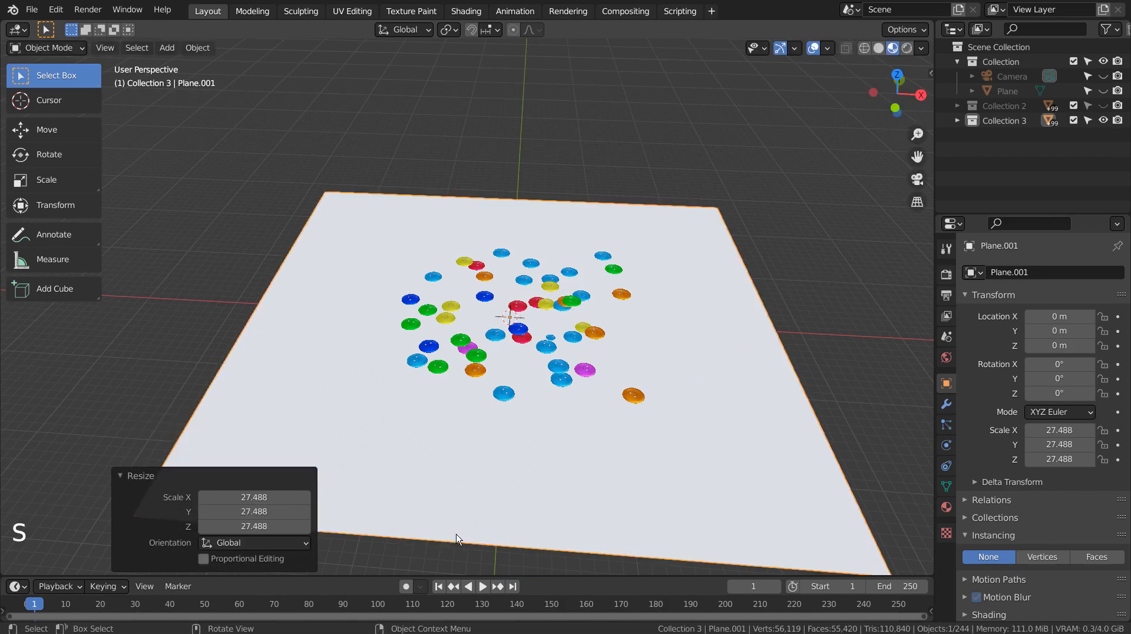
Step: Move the large plane about 23 m down along Z, beneath all the button layers, and show the scene from above
middle_drag(540, 438, 571, 373)
key(g)
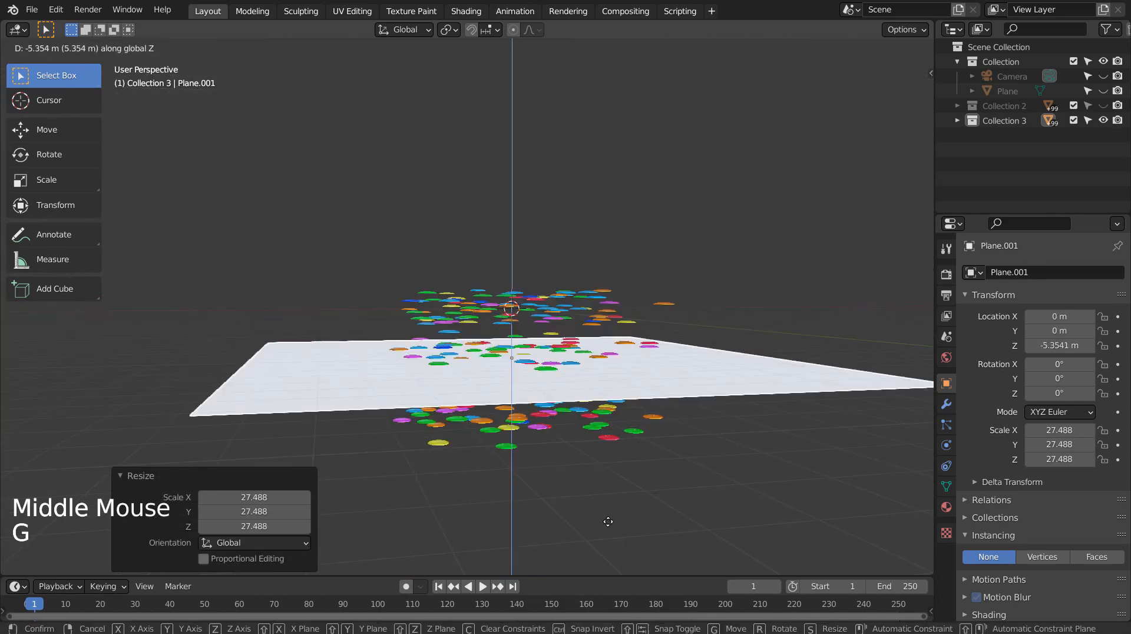
click(639, 52)
middle_drag(655, 3, 679, 106)
middle_click(627, 269)
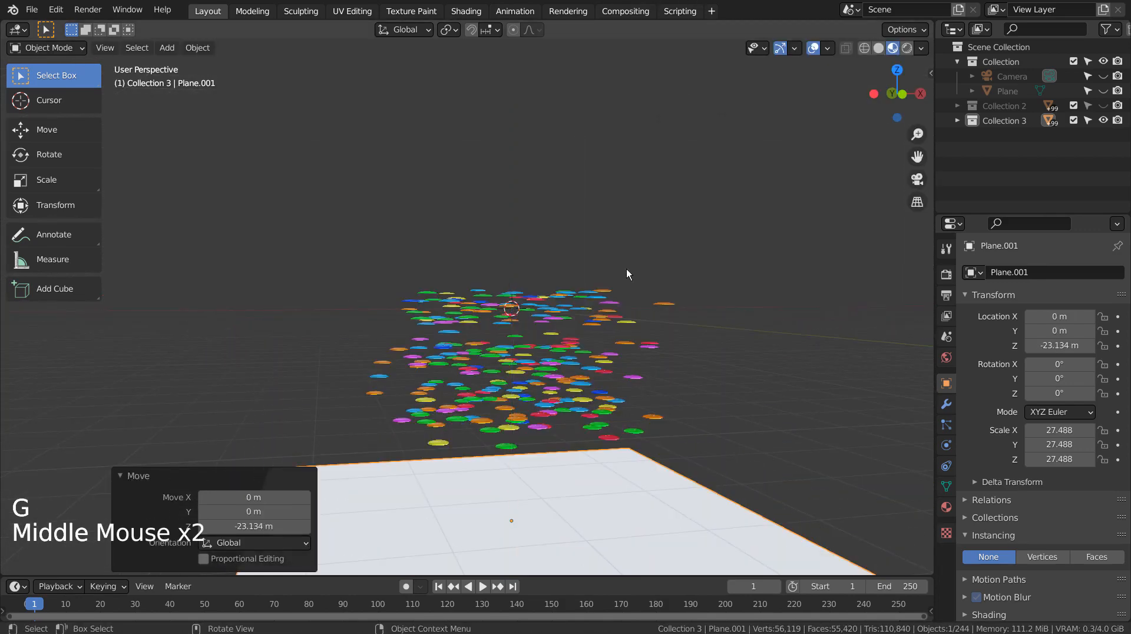
middle_drag(627, 268, 624, 357)
key(KP_1)
key(KP_7)
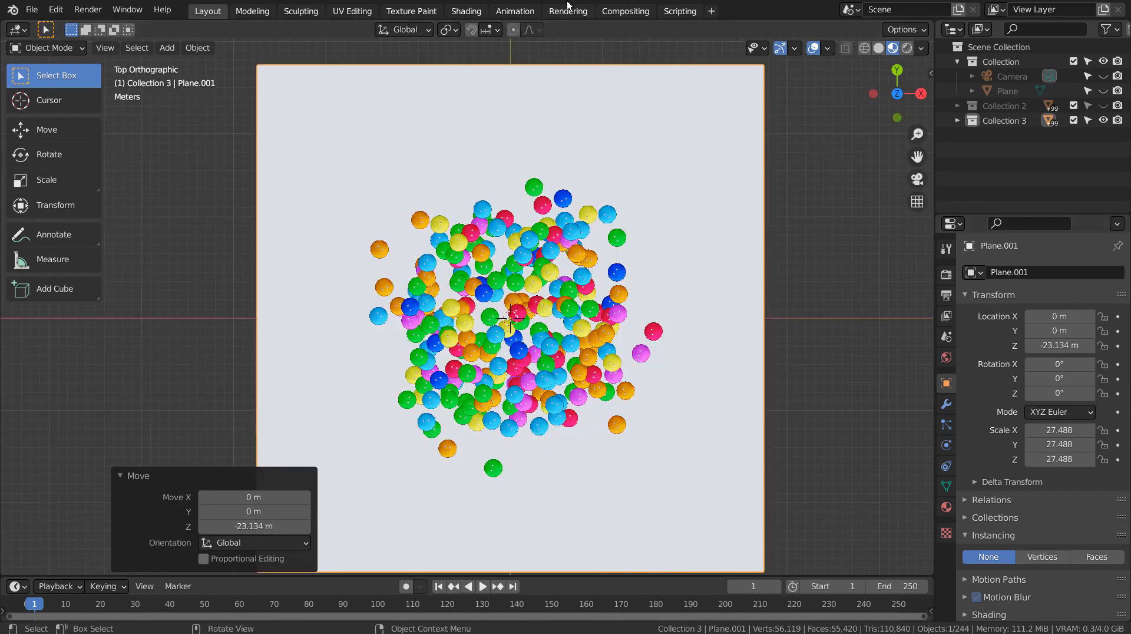
Step: Assign the existing Material.002 to the large background plane in the Shading workspace, after trying Material.001 on it
click(456, 12)
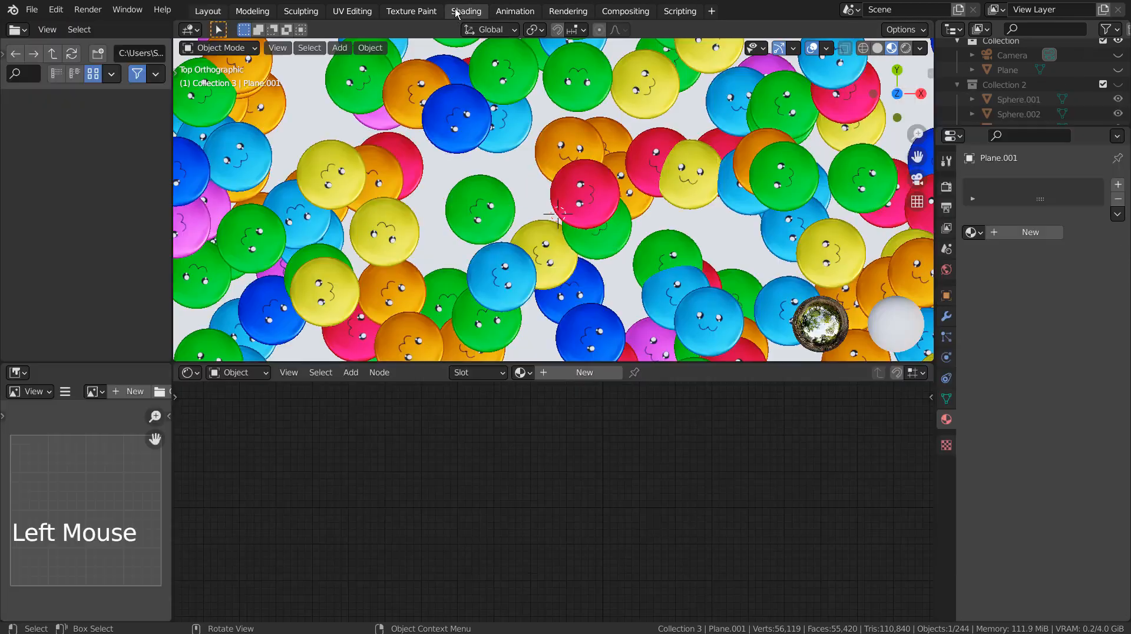
click(520, 372)
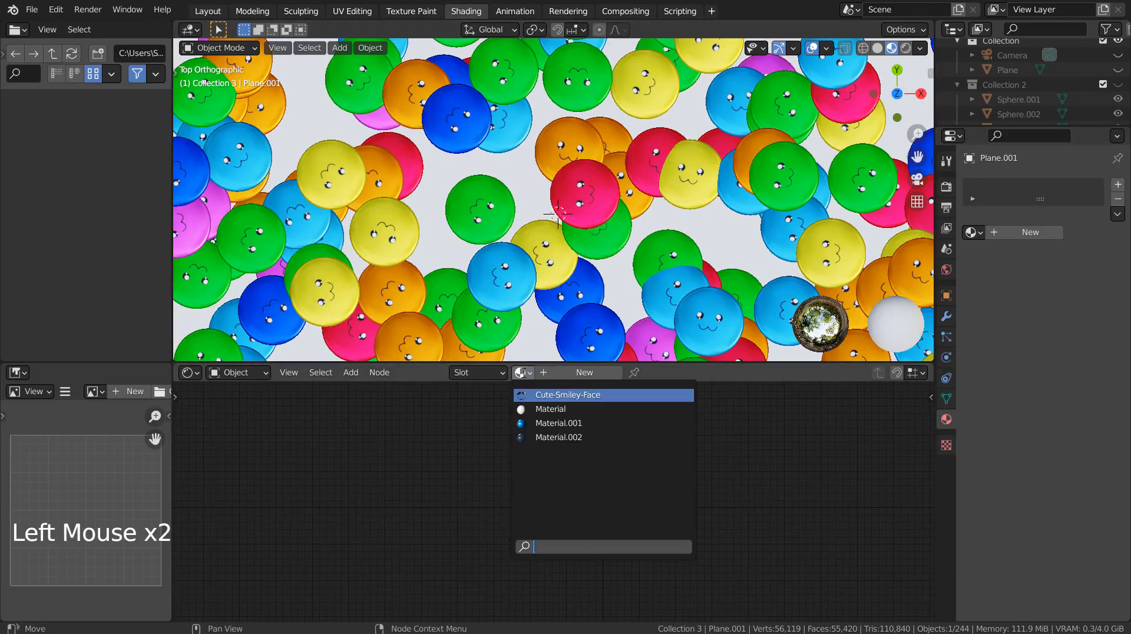
click(531, 422)
click(547, 373)
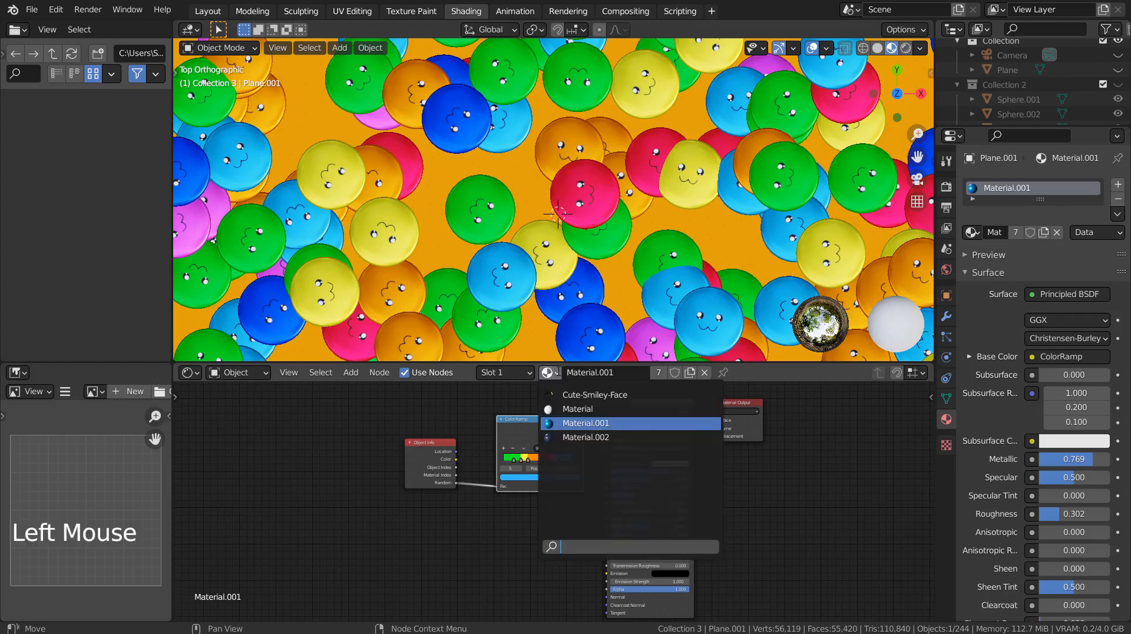
click(559, 436)
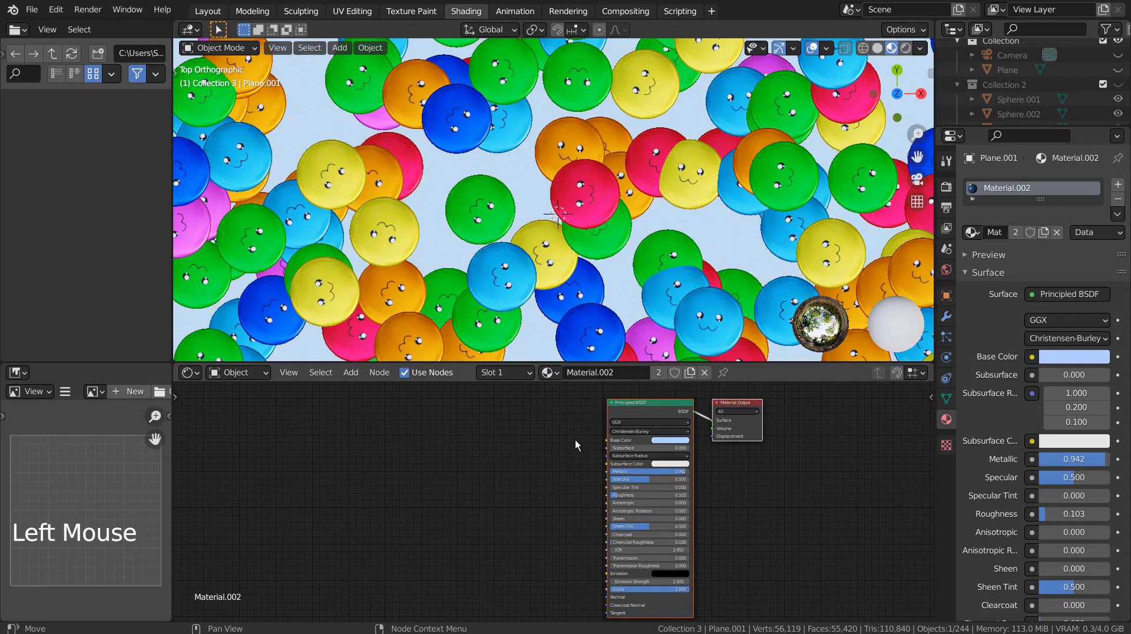
Step: Examine the Principled BSDF settings of Material.002 in the maximized node editor and look over the plane beneath the buttons
key(ctrl+space)
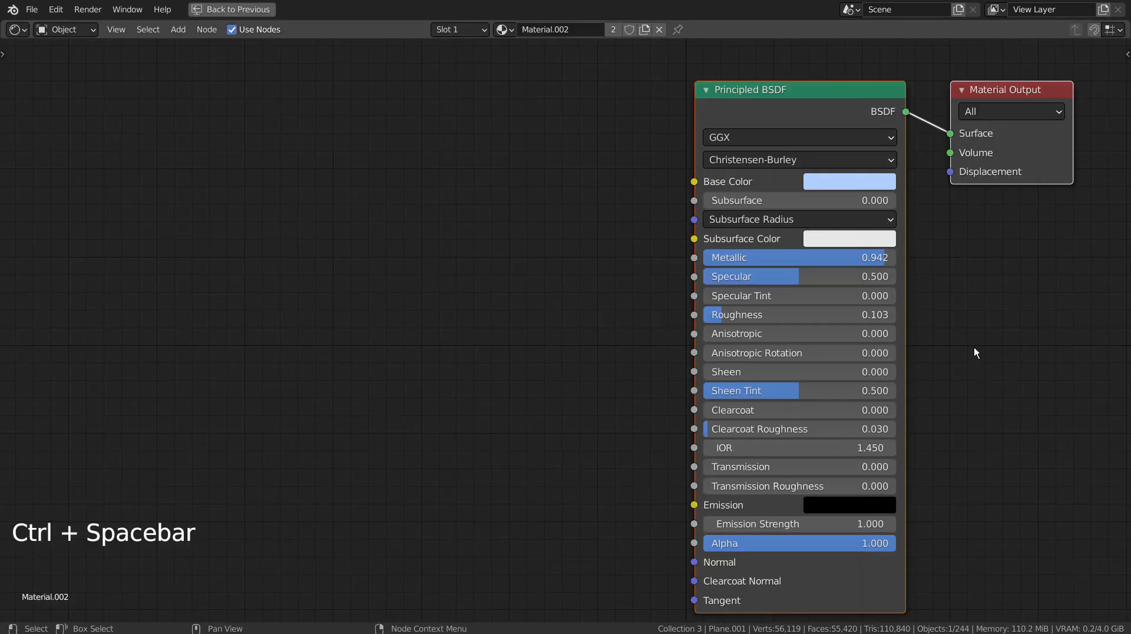
shift+middle_drag(888, 332, 663, 313)
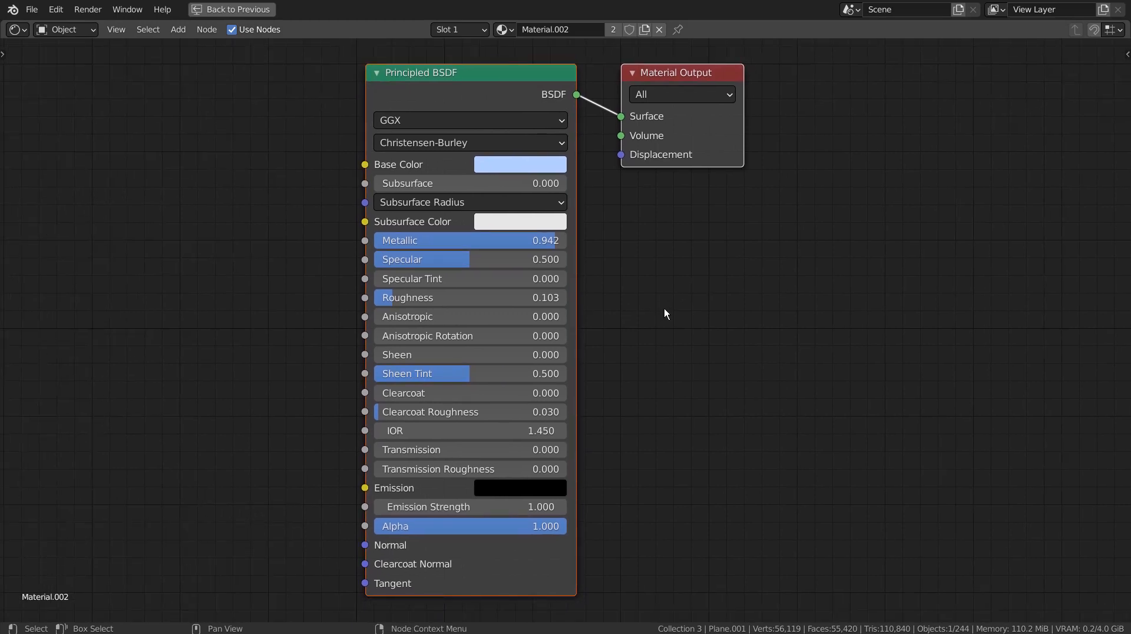
key(ctrl)
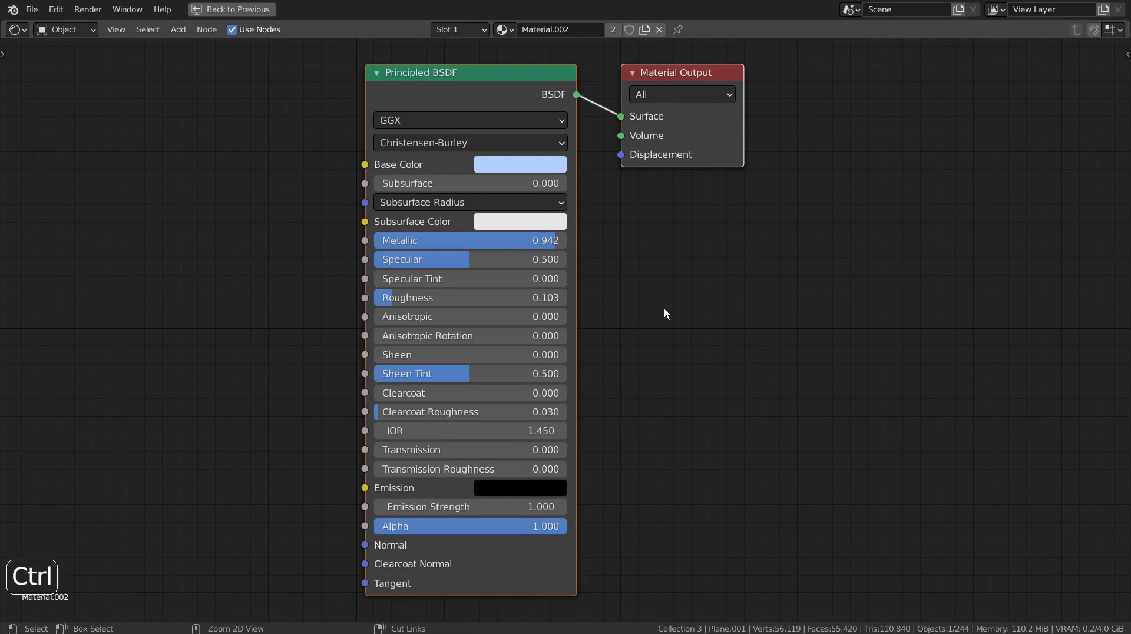
key(ctrl+space)
scroll(638, 191, down, 4)
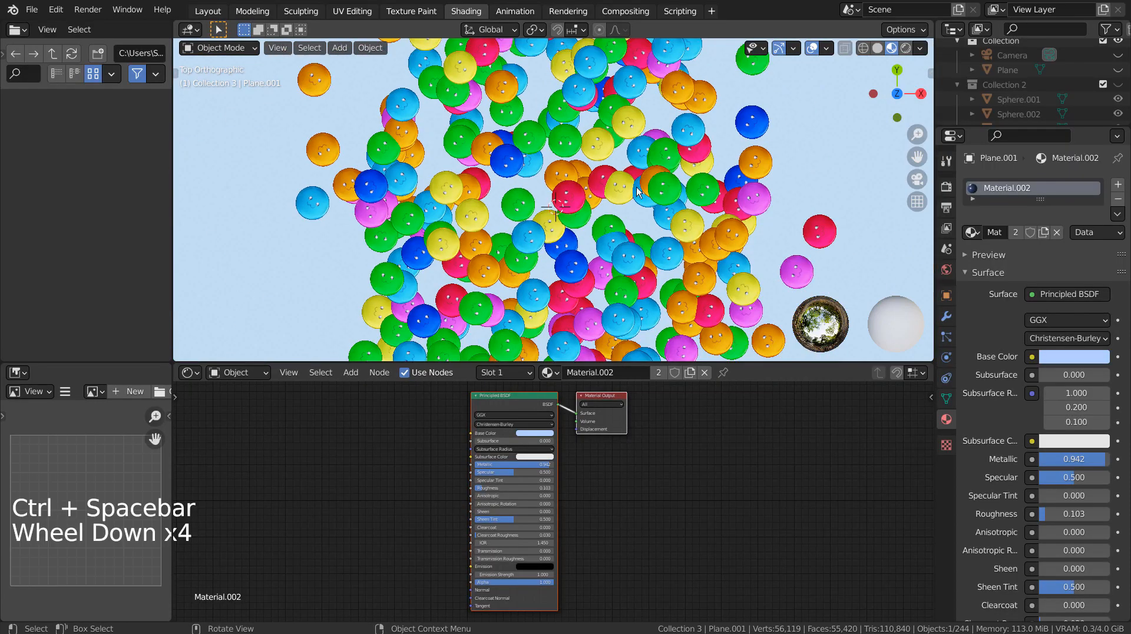
middle_drag(630, 283, 666, 250)
Step: Select all objects in Collection 3 and delete them, keeping the collection itself
click(998, 122)
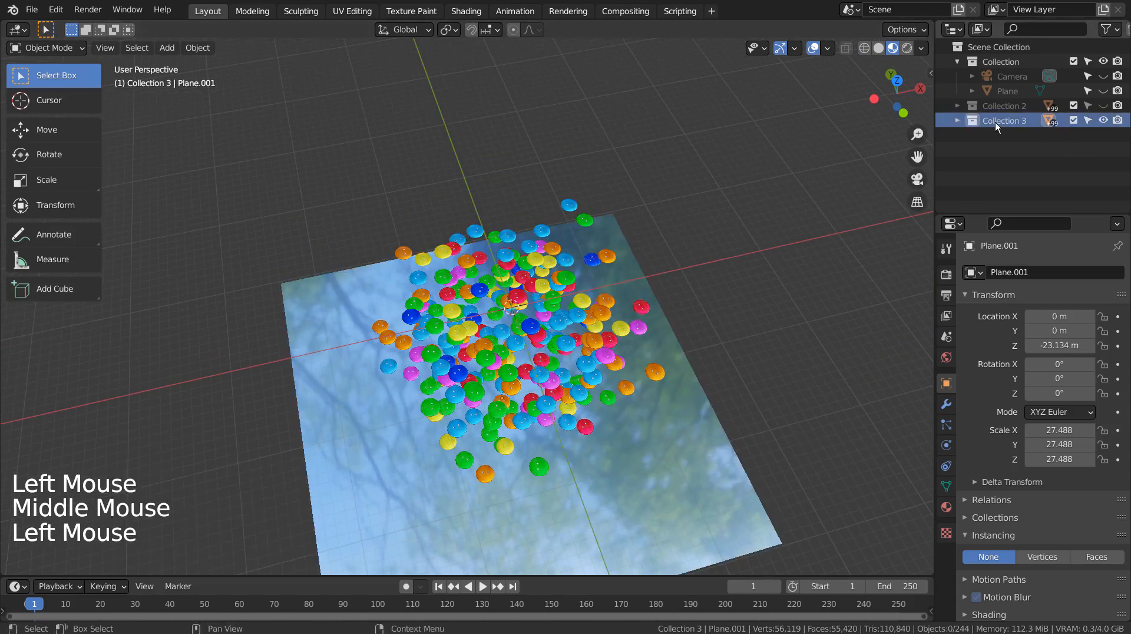
right_click(998, 125)
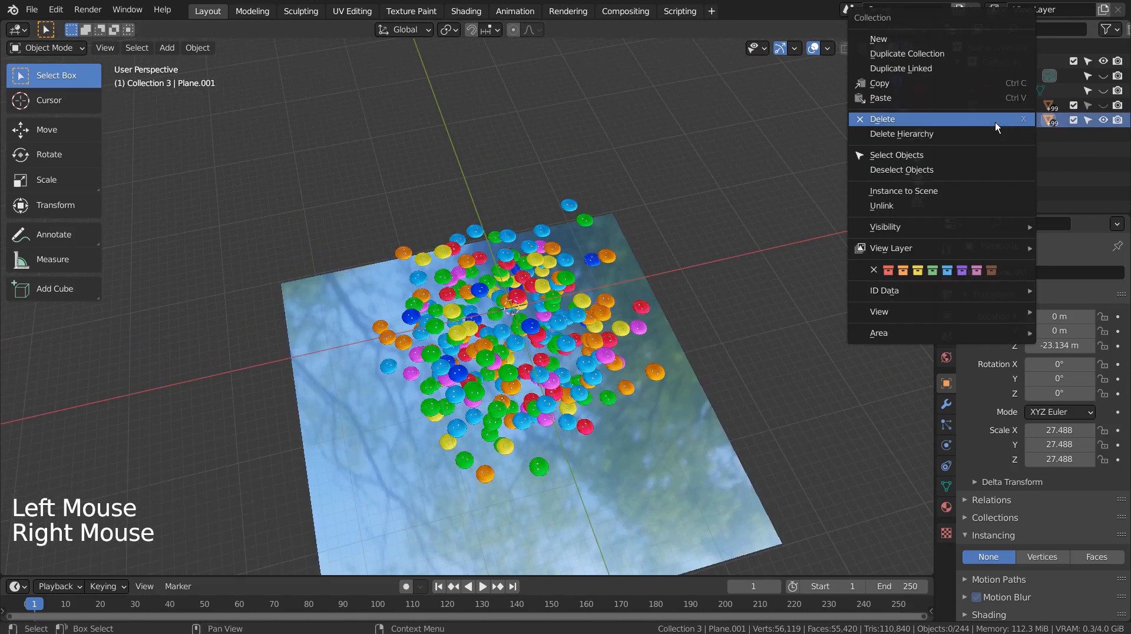
click(977, 155)
key(x)
click(741, 236)
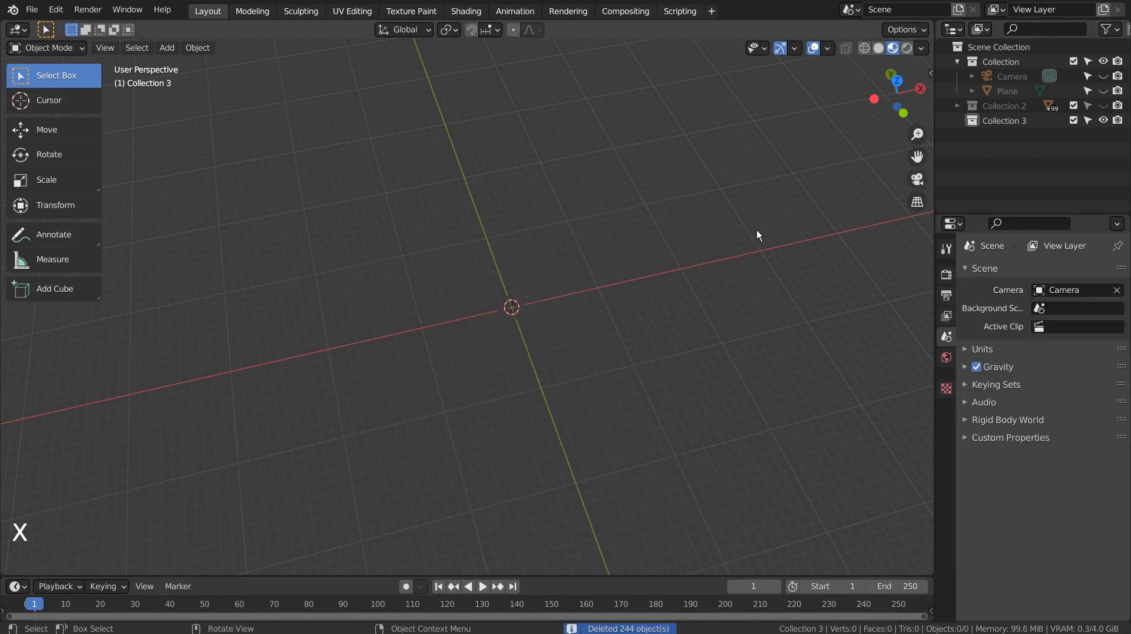
Step: Unhide Collection 2, the original plane and the camera, and view the scene through the camera
click(1104, 106)
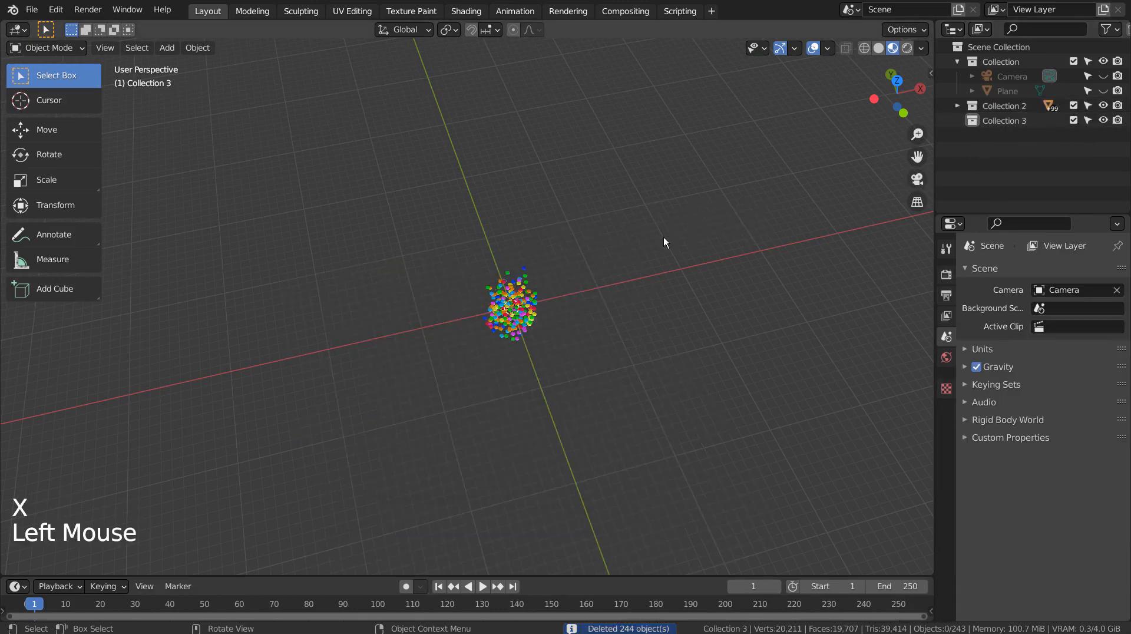
scroll(701, 271, up, 5)
middle_drag(737, 298, 836, 295)
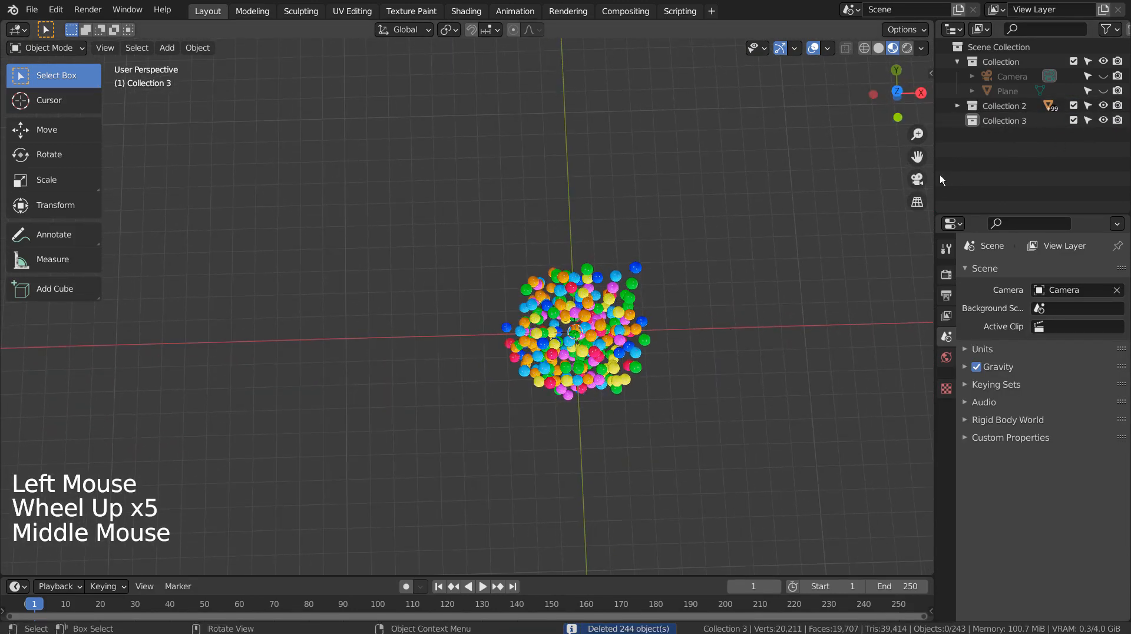
click(1103, 91)
click(1103, 76)
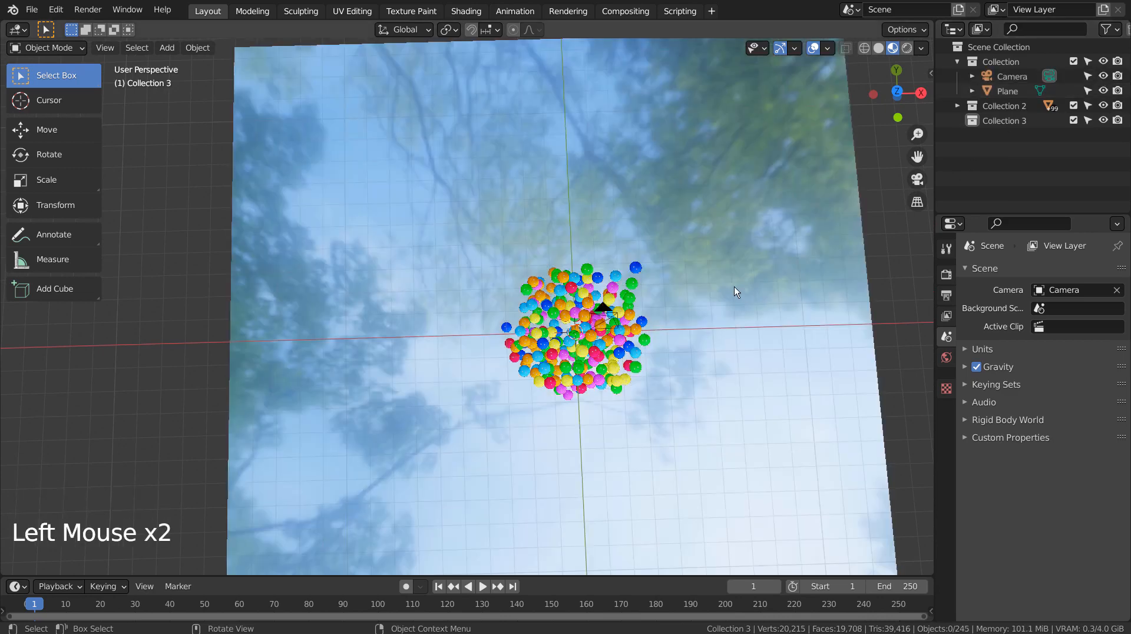
key(KP_0)
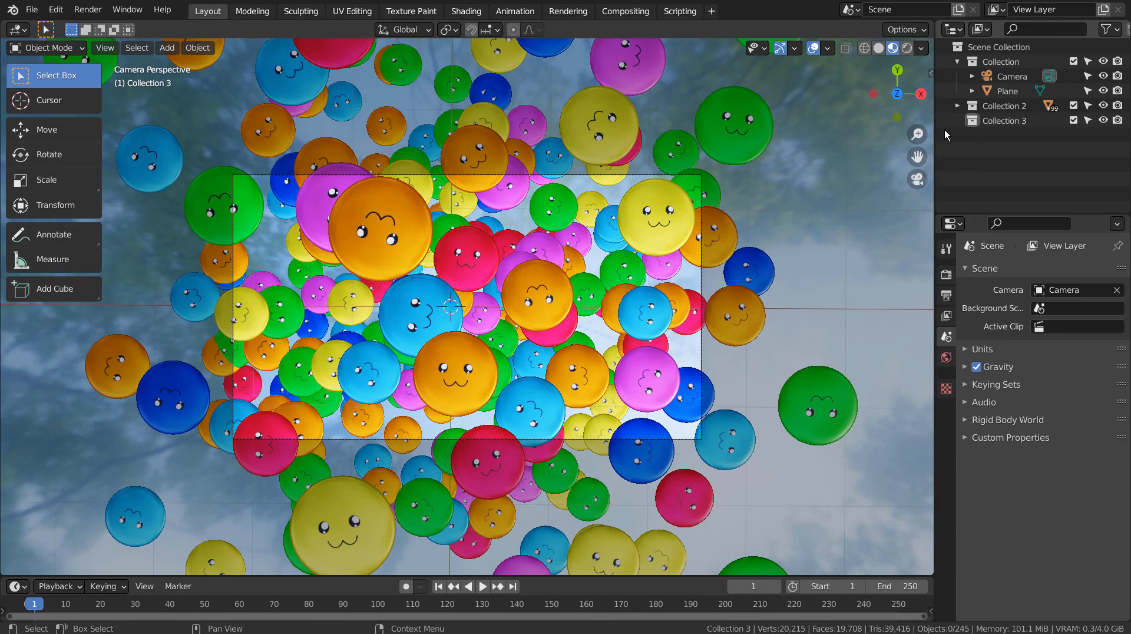
Step: Review the scene's render sampling settings, compositing nodes and the world's sky background settings
click(946, 274)
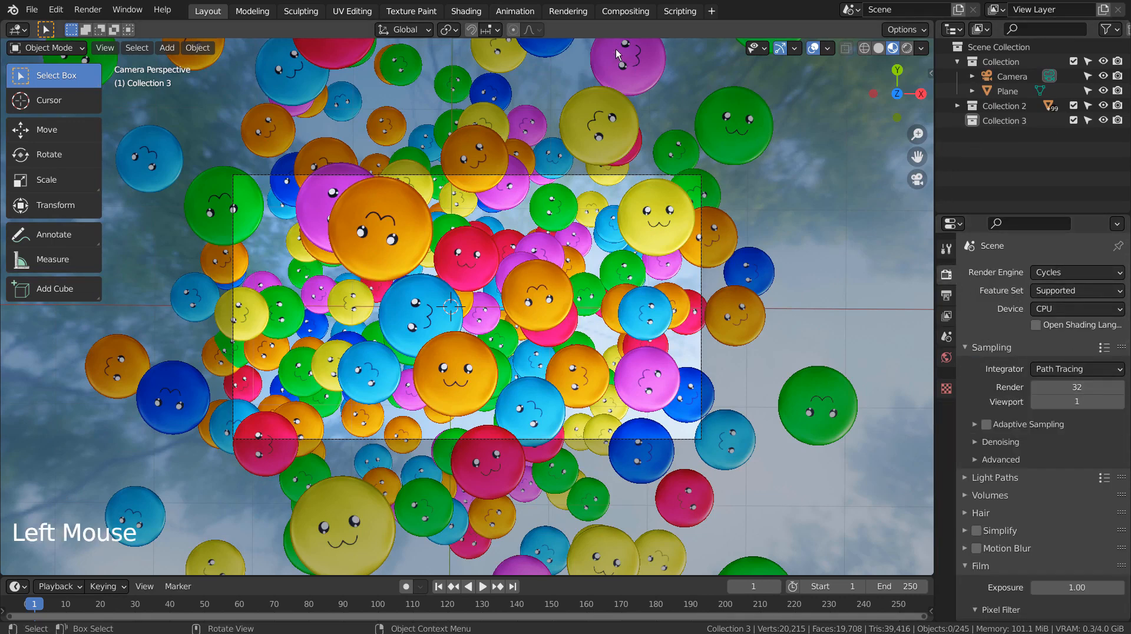
click(626, 11)
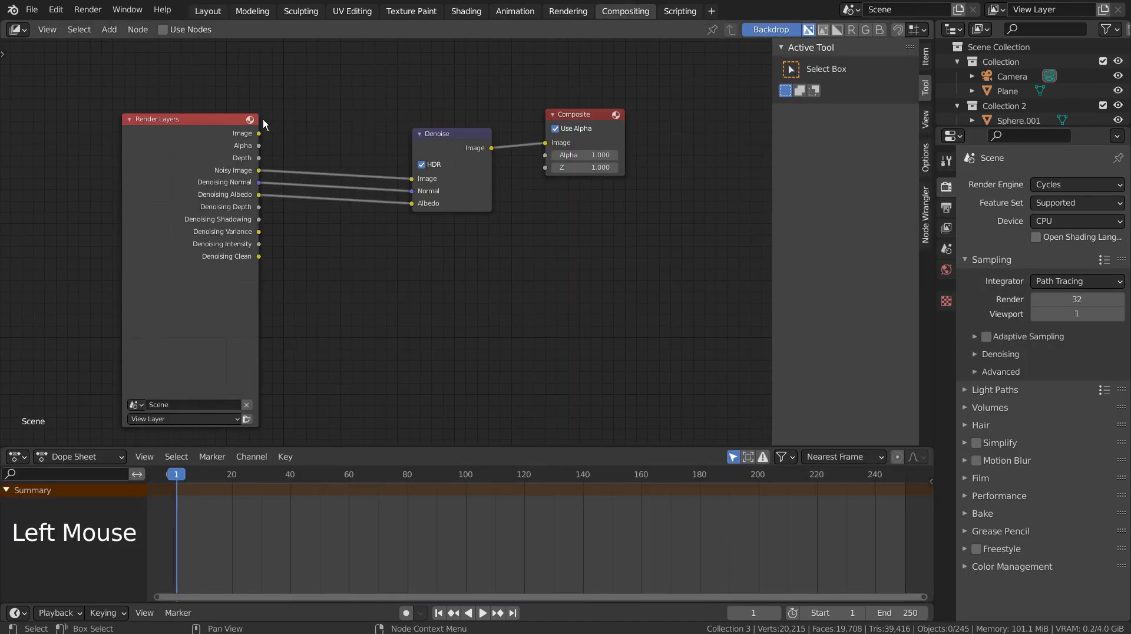
click(205, 12)
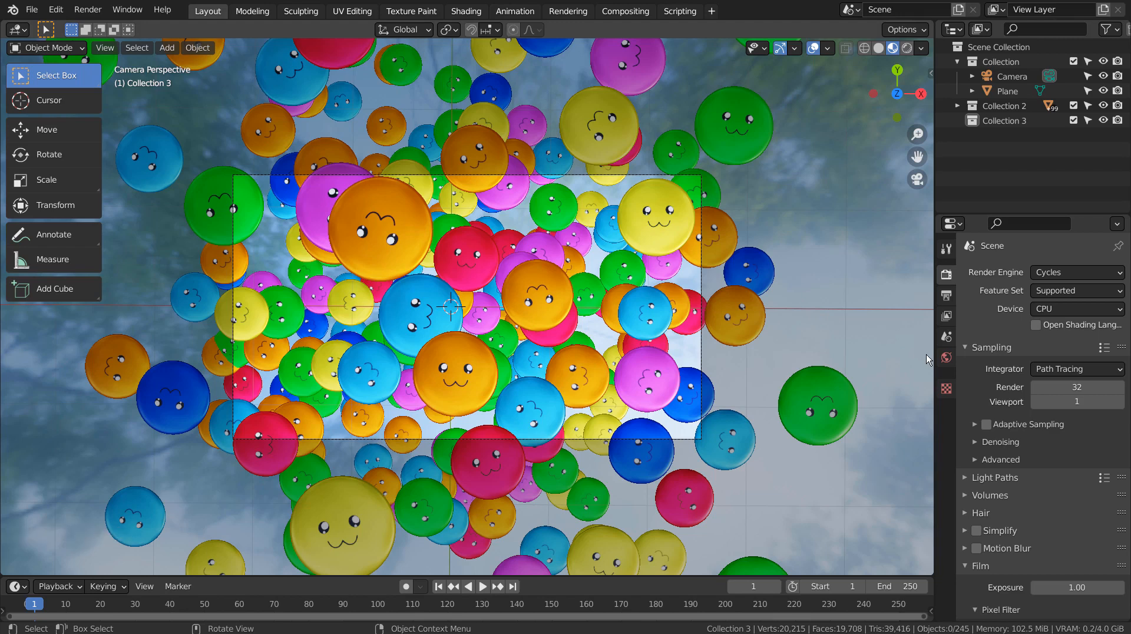
click(947, 357)
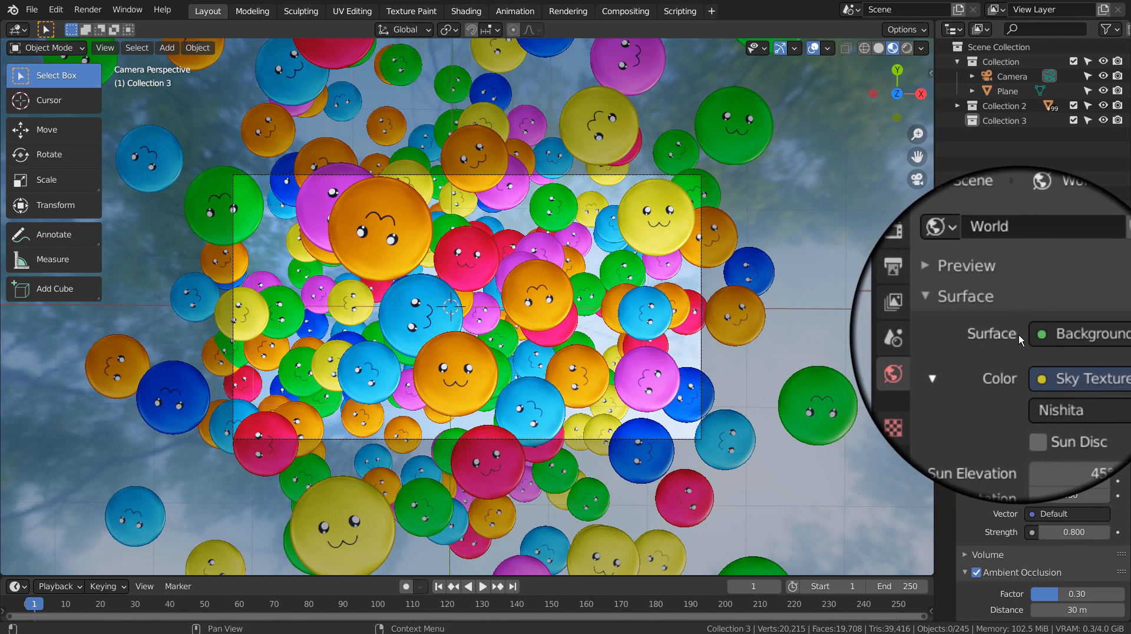
scroll(1019, 335, down, 3)
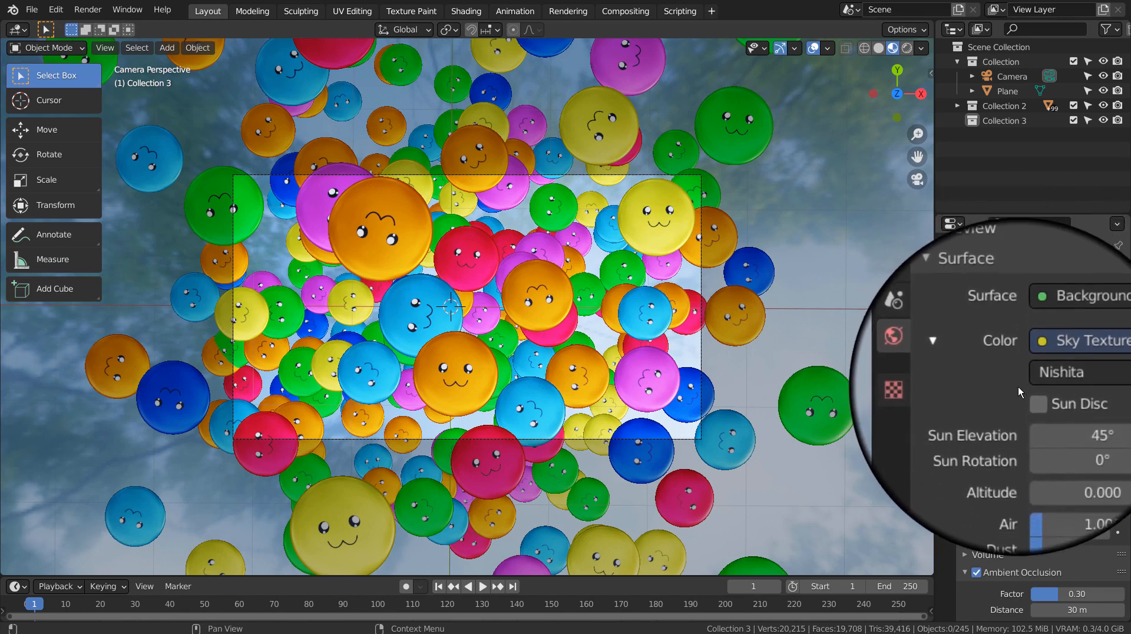